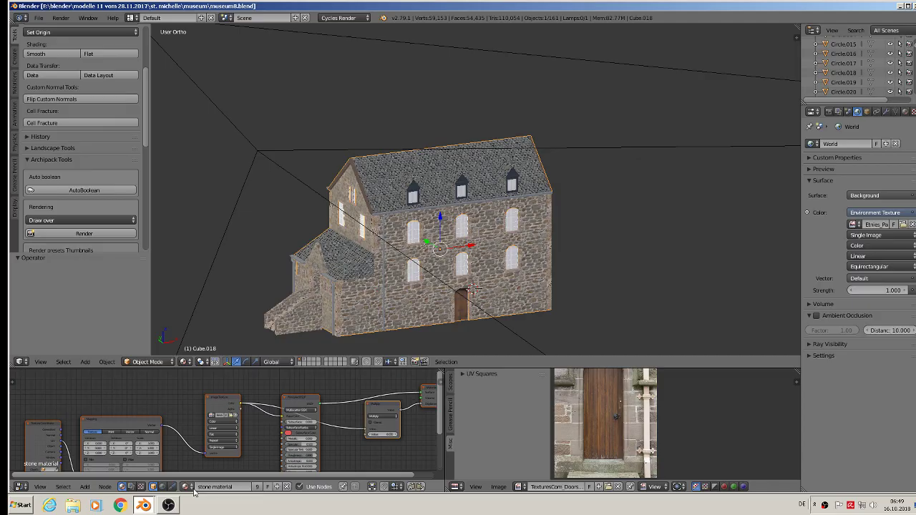
Zoom in on the museum's stone wall and pan across its left section
{"action": "scroll", "coordinate": [494, 125], "scroll_direction": "up", "scroll_amount": 4}
{"action": "scroll", "coordinate": [429, 200], "scroll_direction": "up", "scroll_amount": 4}
{"action": "scroll", "coordinate": [391, 240], "scroll_direction": "up", "scroll_amount": 1}
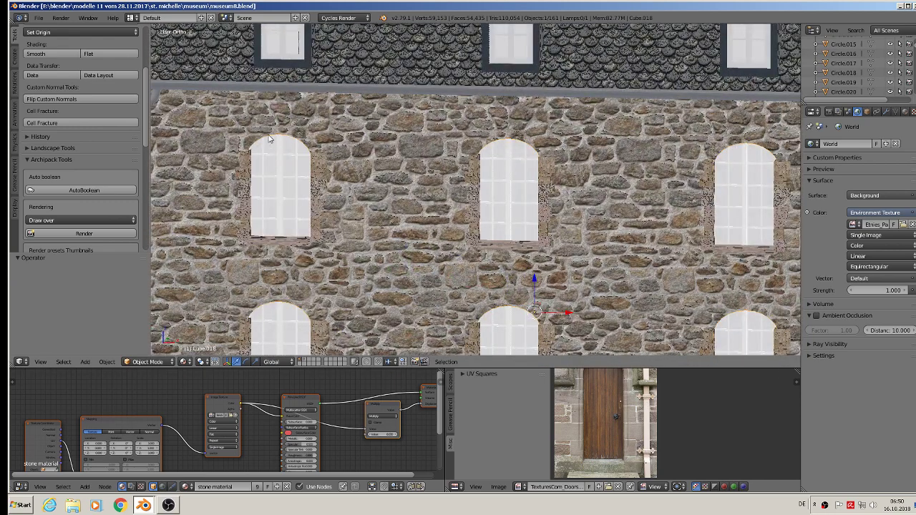
{"action": "middle_click_drag", "start_coordinate": [326, 169], "coordinate": [458, 150], "text": "shift"}
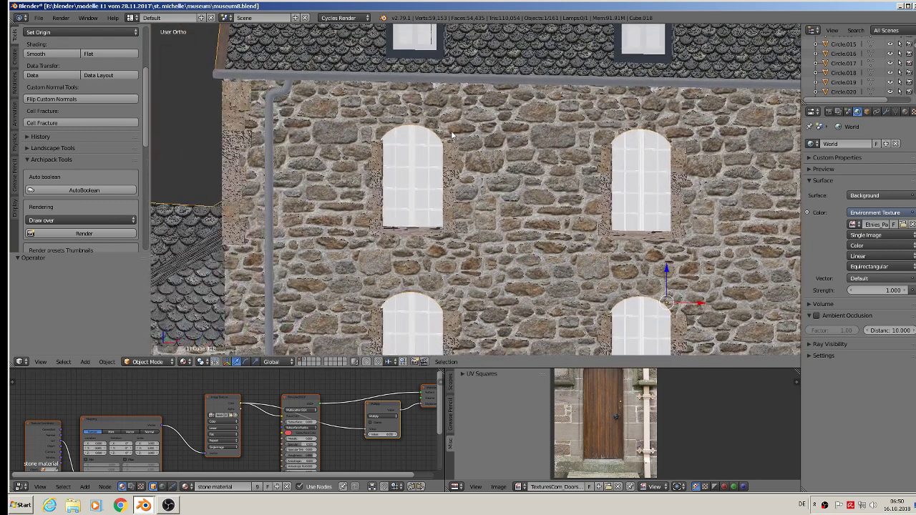
Enter Edit Mode and select the shortest edge path along one arched window's top
{"action": "key", "text": "Tab"}
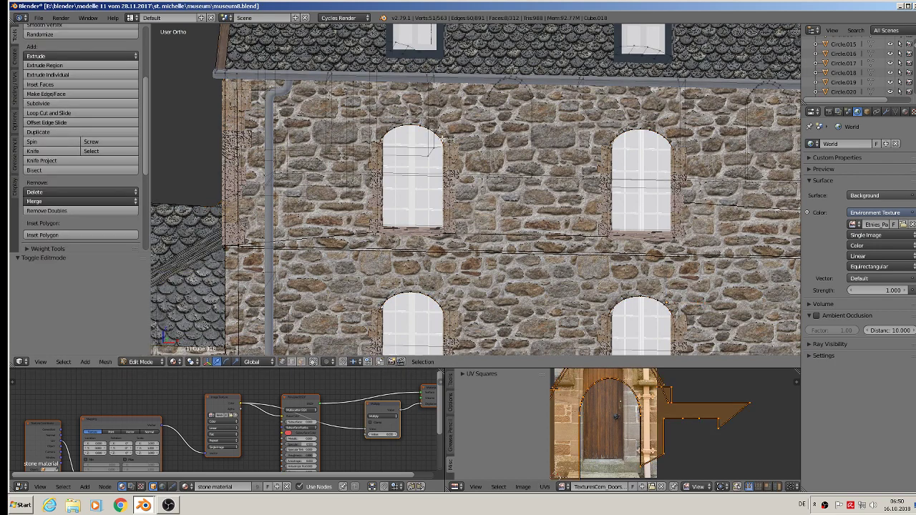
{"action": "key", "text": "KP_Decimal"}
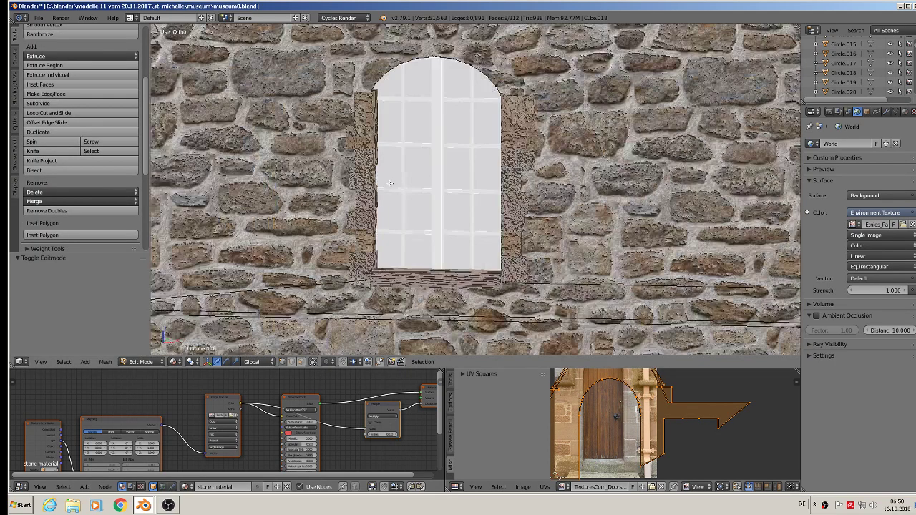
{"action": "right_click", "coordinate": [365, 78]}
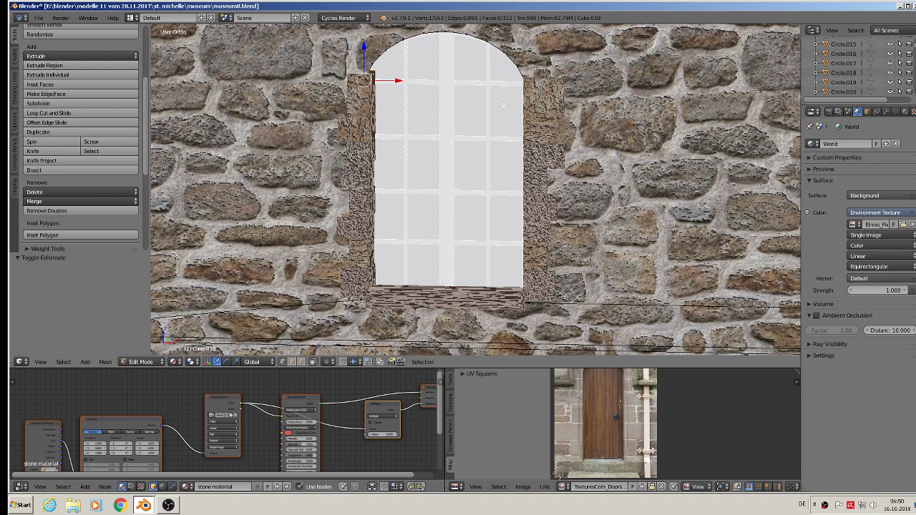
{"action": "right_click", "coordinate": [529, 87], "text": "shift"}
{"action": "right_click", "coordinate": [366, 77]}
{"action": "right_click", "coordinate": [528, 86], "text": "ctrl"}
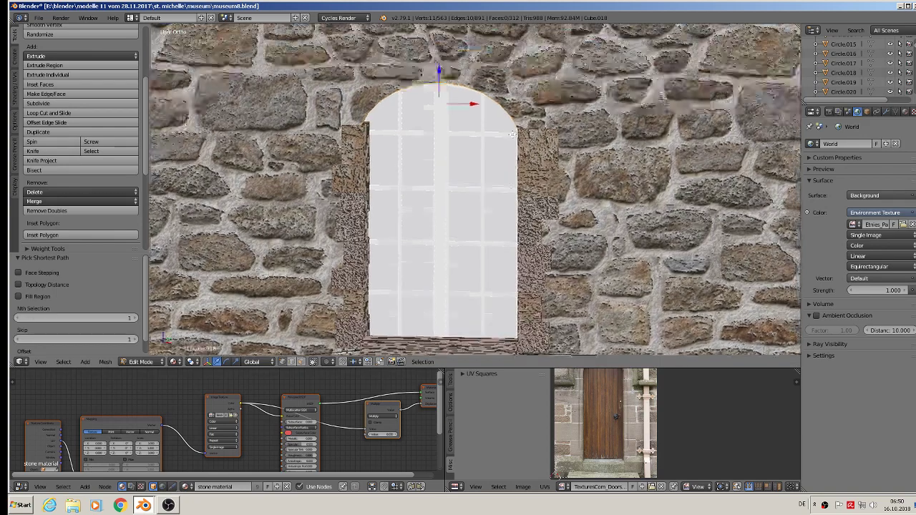
{"action": "middle_click_drag", "start_coordinate": [530, 82], "coordinate": [522, 166], "text": "shift"}
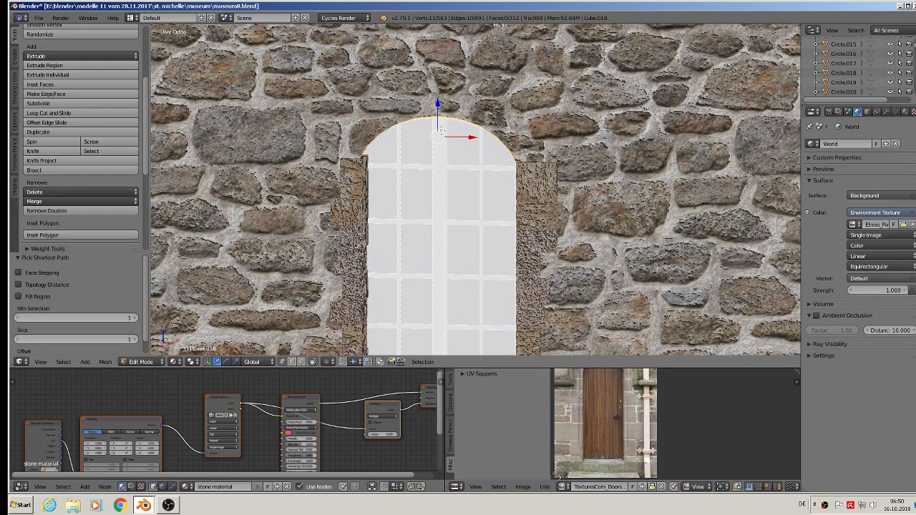
Duplicate the arch edges, enlarge the copy, then narrow it along X
{"action": "key", "text": "shift+d"}
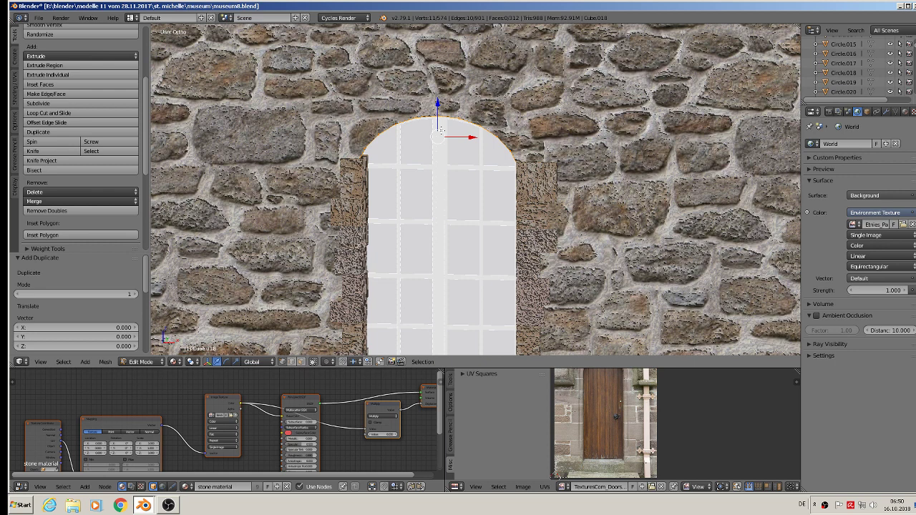
{"action": "key", "text": "s"}
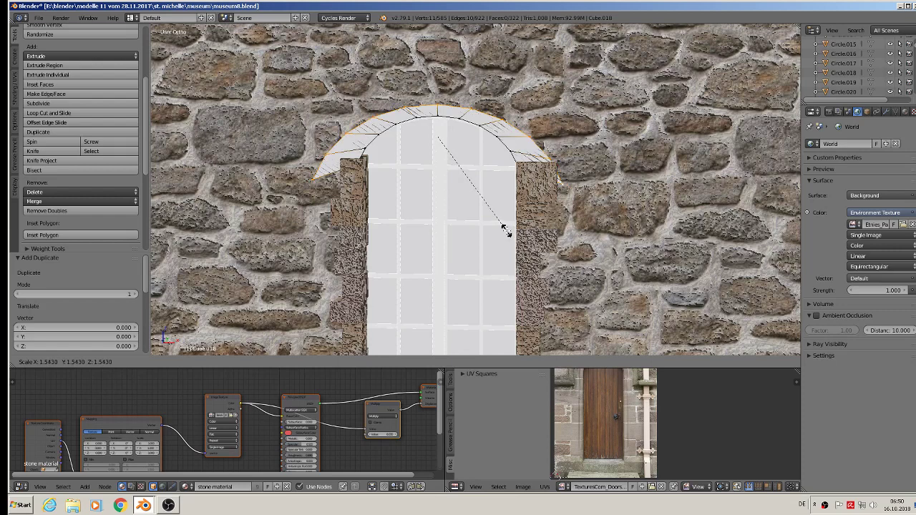
{"action": "left_click", "coordinate": [505, 229]}
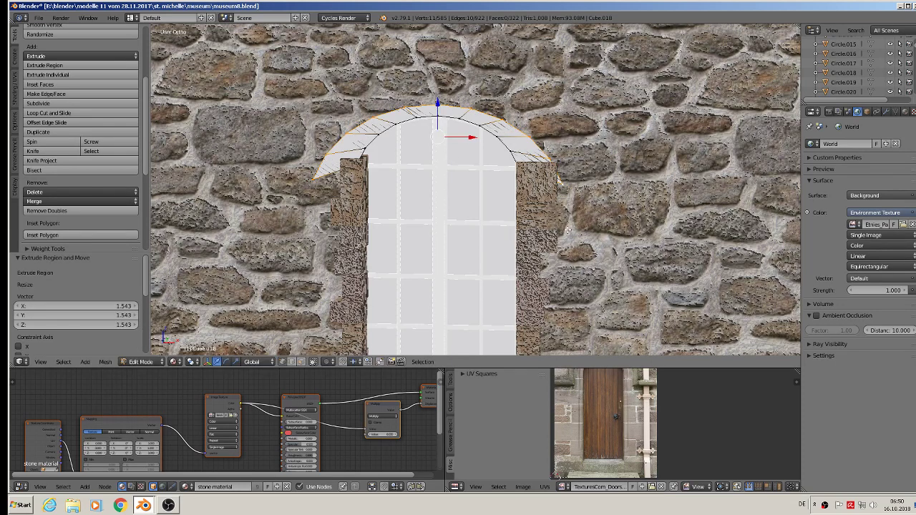
{"action": "key", "text": "s"}
{"action": "key", "text": "x"}
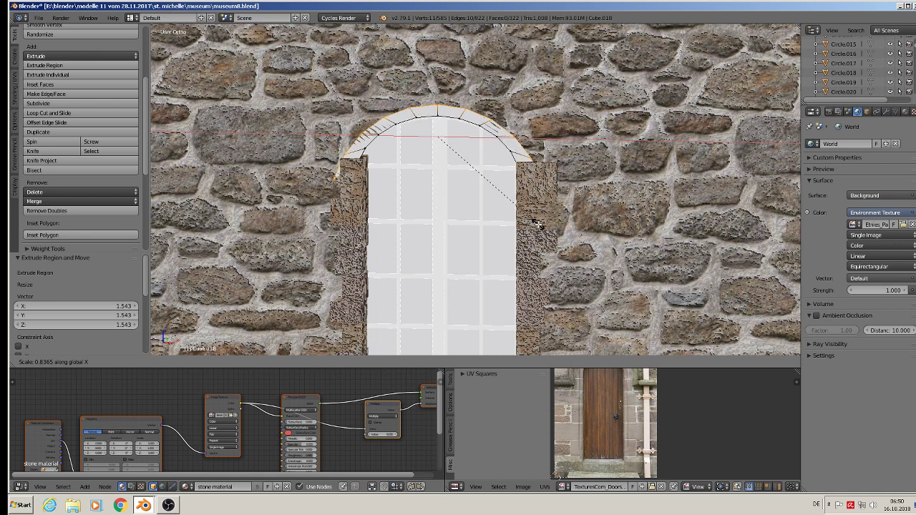
{"action": "left_click", "coordinate": [537, 225]}
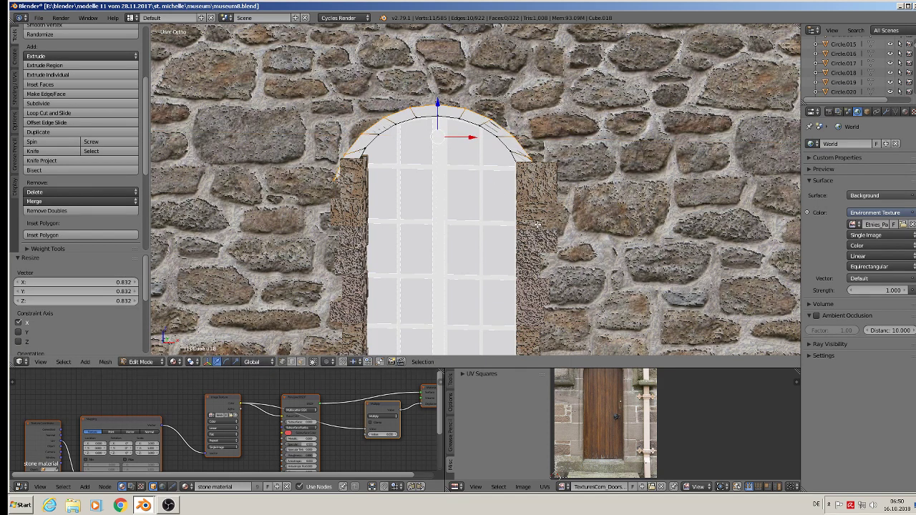
Enlarge and narrow the duplicated arch again until it reaches its final size
{"action": "key", "text": "s"}
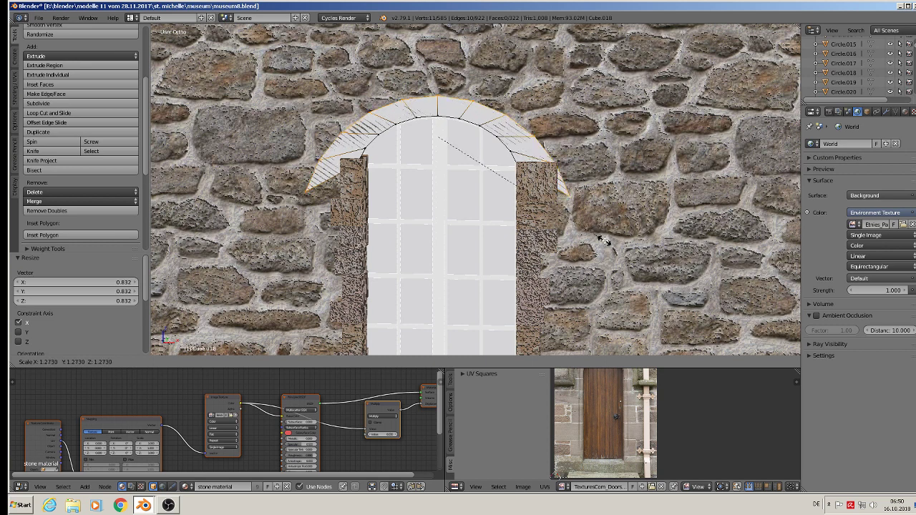
{"action": "left_click", "coordinate": [609, 246]}
{"action": "key", "text": "s"}
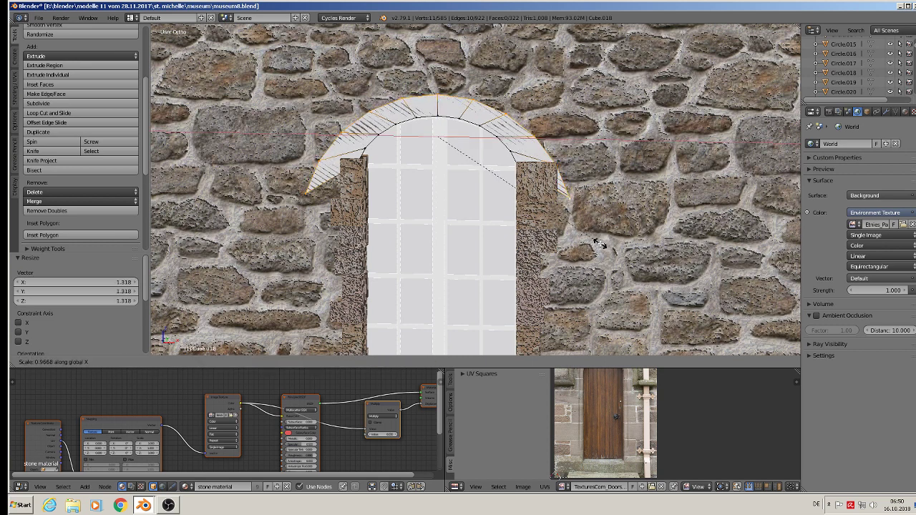
{"action": "key", "text": "x"}
{"action": "left_click", "coordinate": [595, 242]}
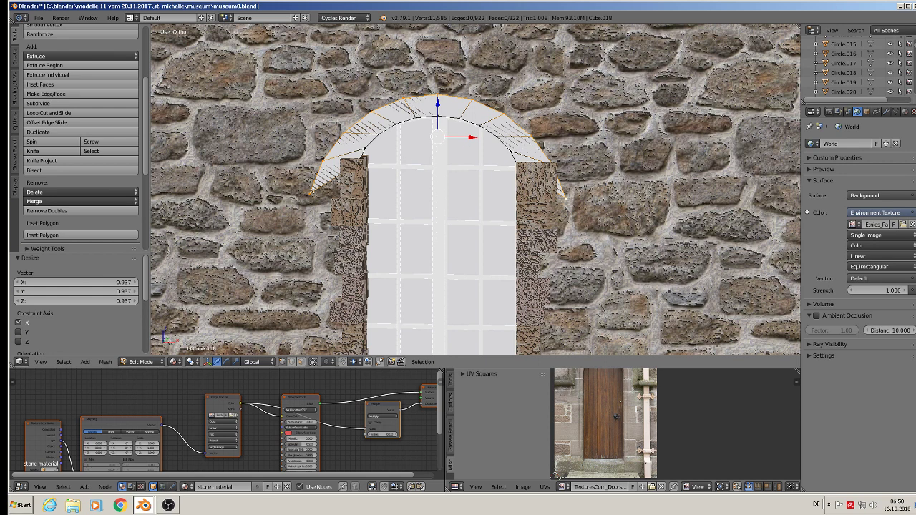
{"action": "key", "text": "s"}
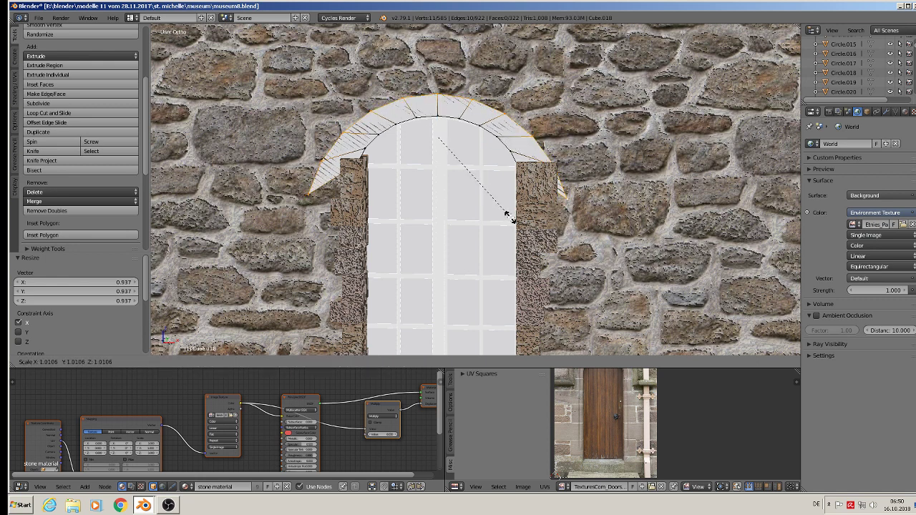
{"action": "left_click", "coordinate": [502, 208]}
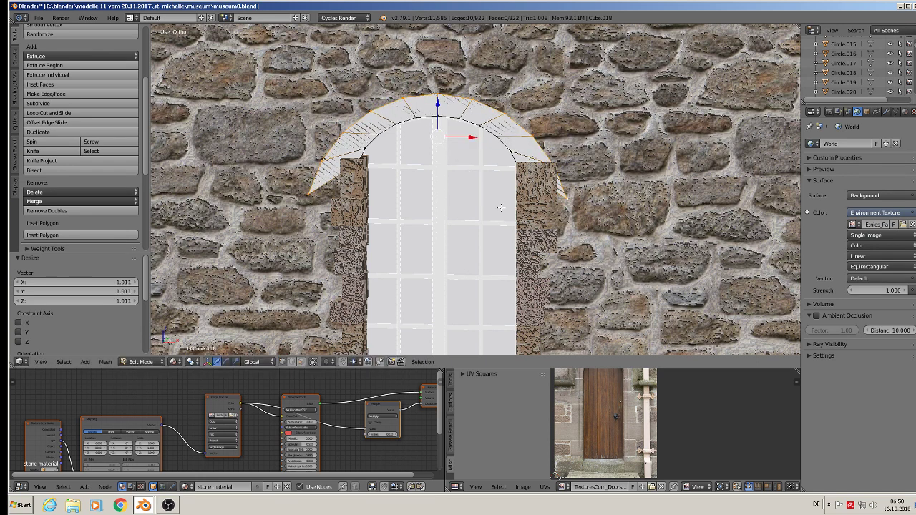
Raise the arch's lower-left and lower-right end vertices onto the window and adjust an end's depth
{"action": "right_click", "coordinate": [567, 199]}
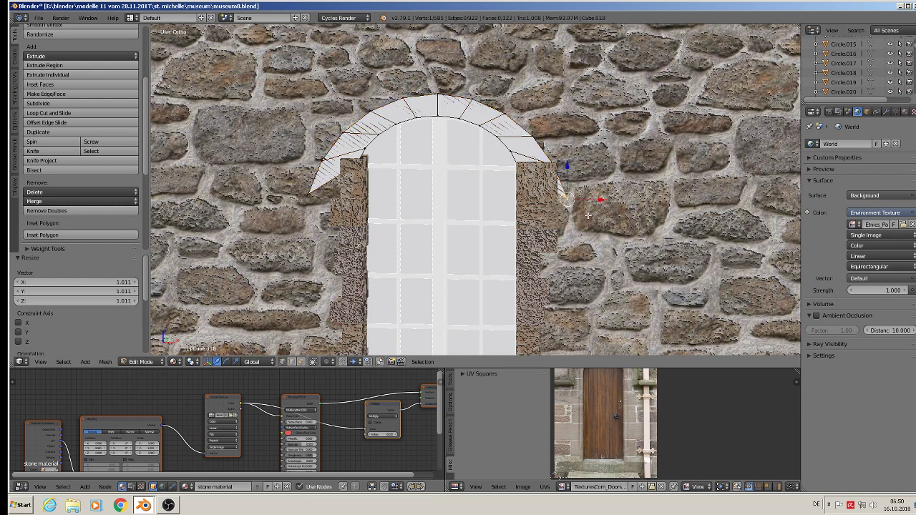
{"action": "key", "text": "g"}
{"action": "left_click", "coordinate": [569, 178]}
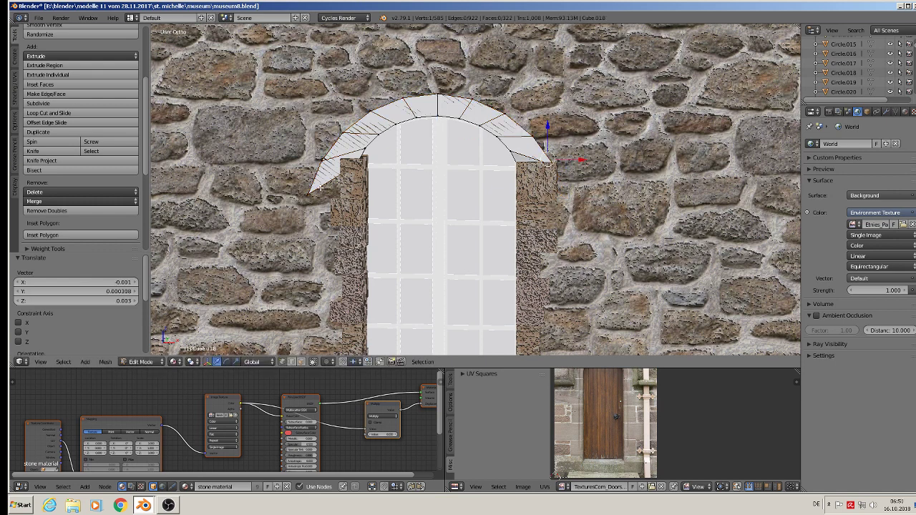
{"action": "right_click", "coordinate": [310, 191]}
{"action": "key", "text": "g"}
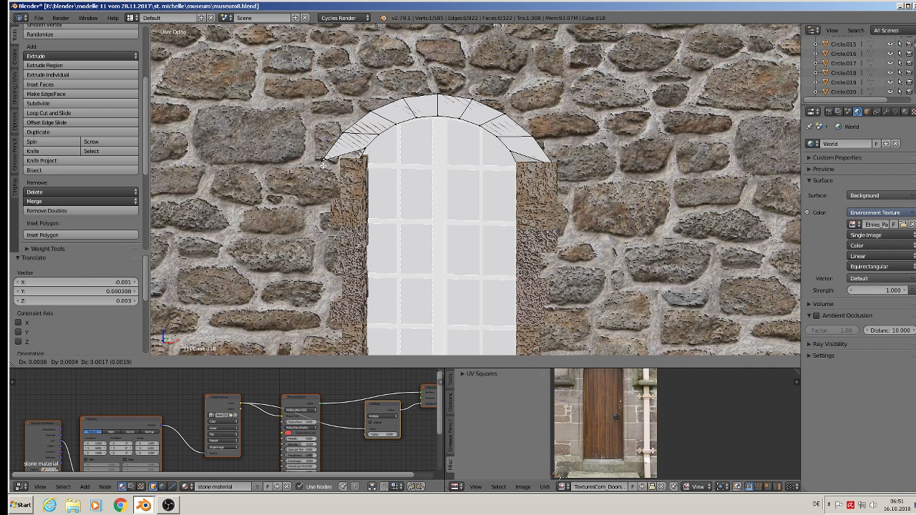
{"action": "left_click", "coordinate": [321, 168]}
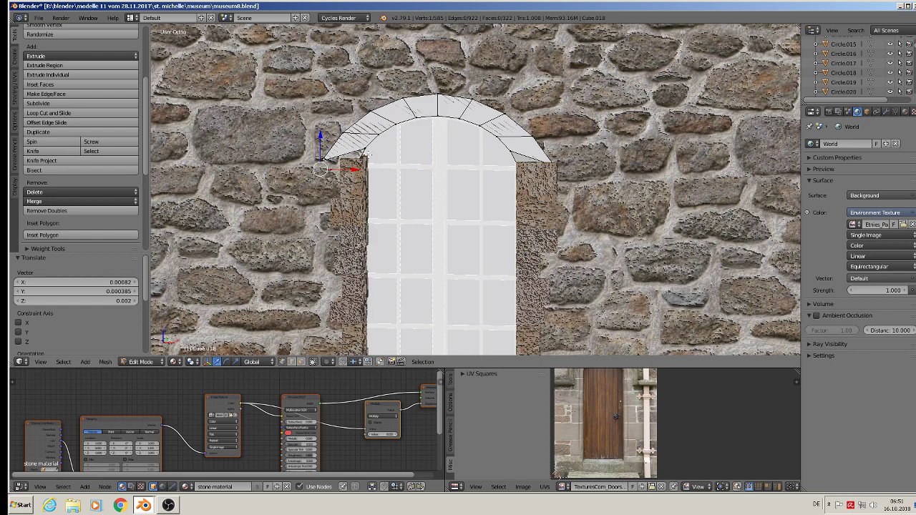
{"action": "middle_click_drag", "start_coordinate": [366, 150], "coordinate": [312, 159]}
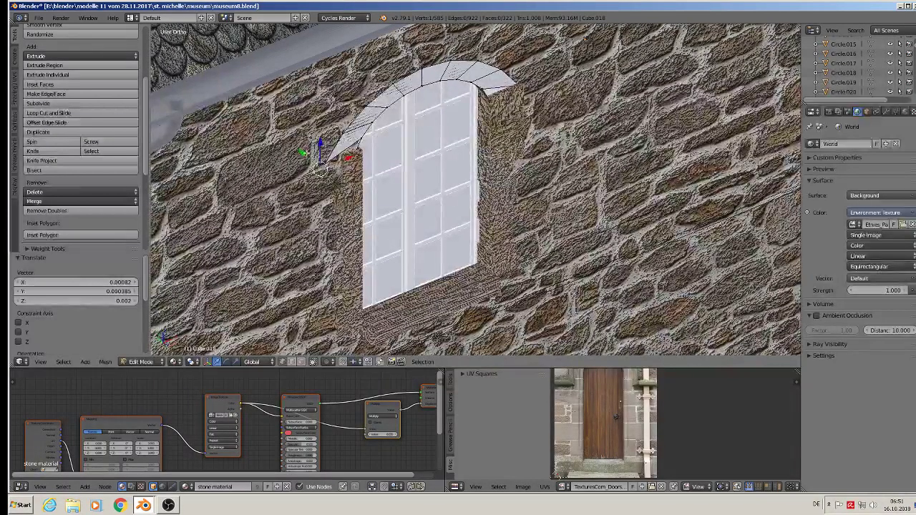
{"action": "key", "text": "g"}
{"action": "left_click", "coordinate": [308, 156]}
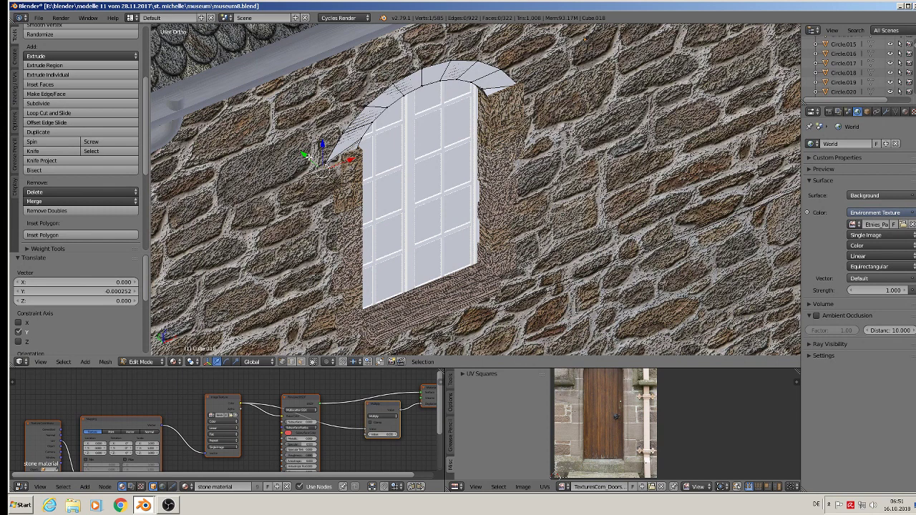
{"action": "right_click", "coordinate": [309, 156]}
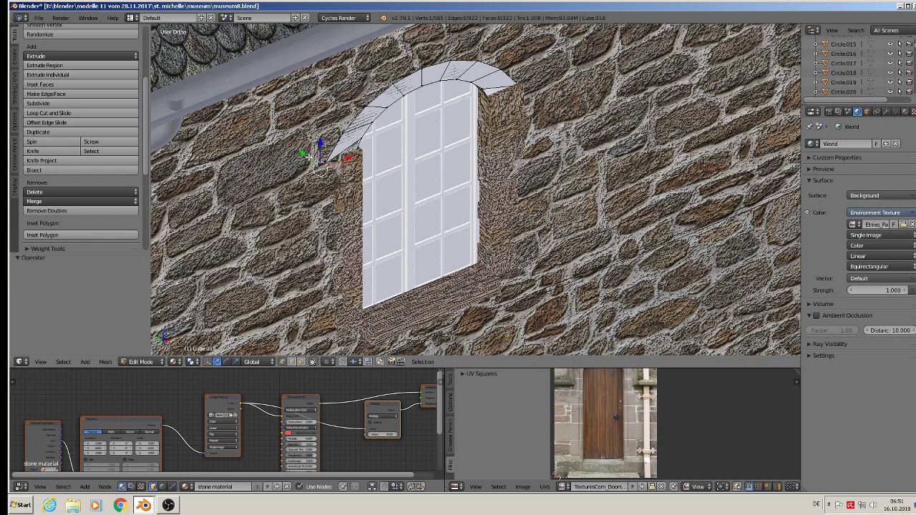
Select the whole arch, shift it along the wall's depth and extrude it for thickness
{"action": "key", "text": "Tab"}
{"action": "key", "text": "Tab"}
{"action": "key", "text": "Tab"}
{"action": "key", "text": "Tab"}
{"action": "key", "text": "Tab"}
{"action": "key", "text": "Tab"}
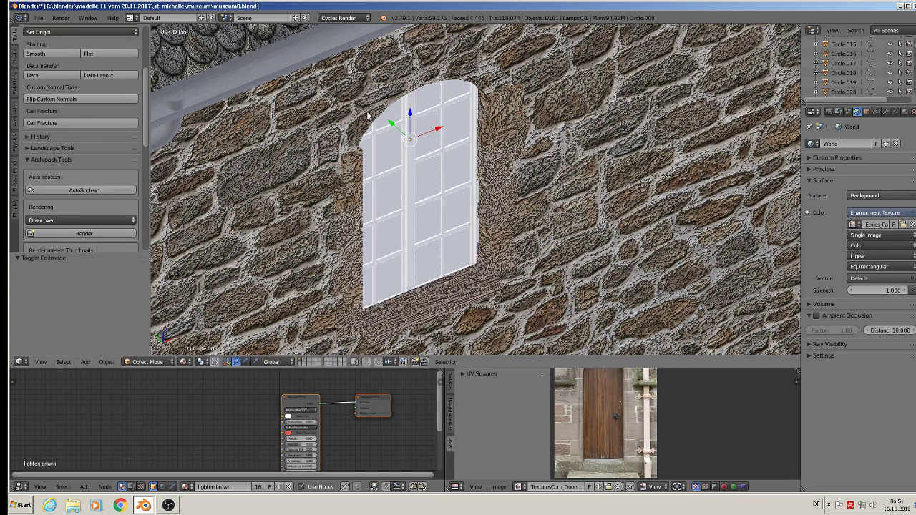
{"action": "right_click", "coordinate": [368, 109]}
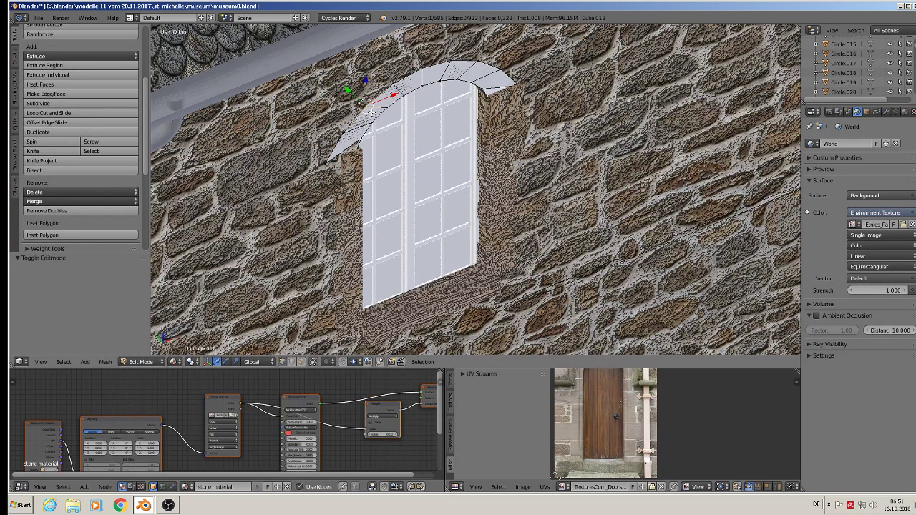
{"action": "key", "text": "l"}
{"action": "left_click_drag", "start_coordinate": [403, 85], "coordinate": [427, 108]}
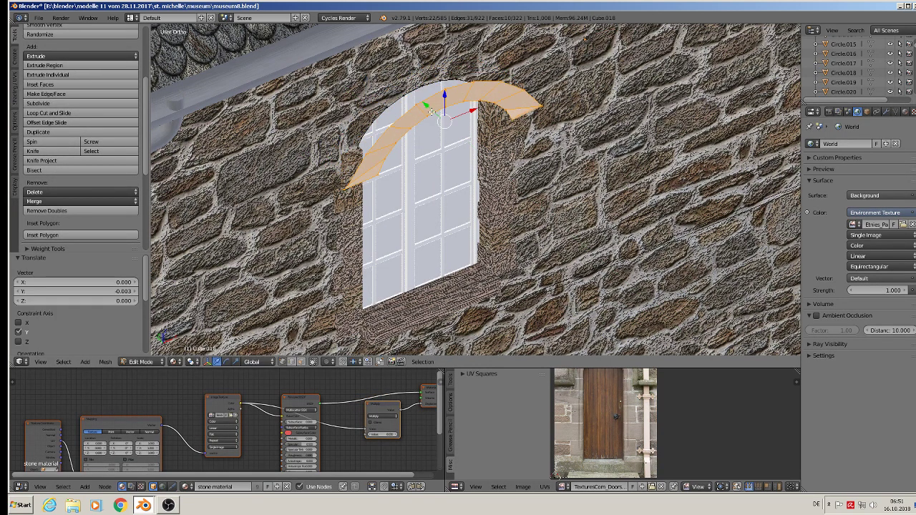
{"action": "key", "text": "e"}
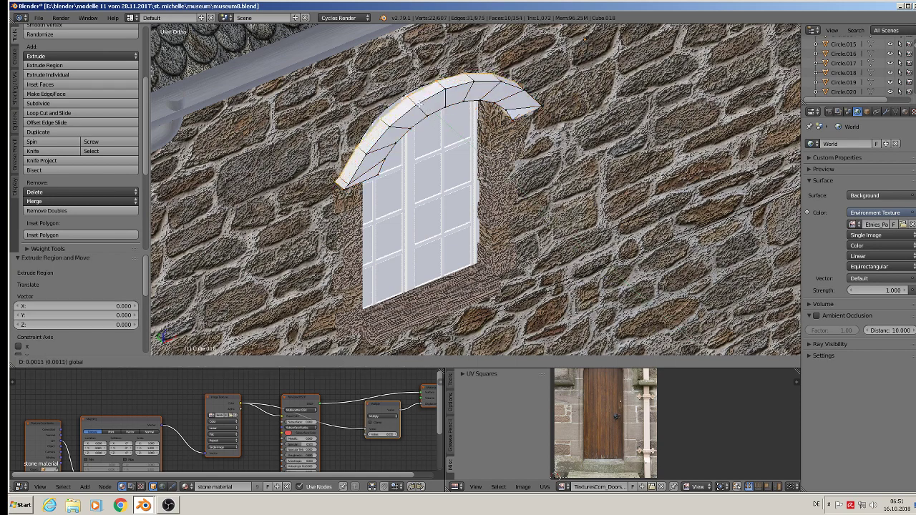
{"action": "left_click", "coordinate": [445, 136]}
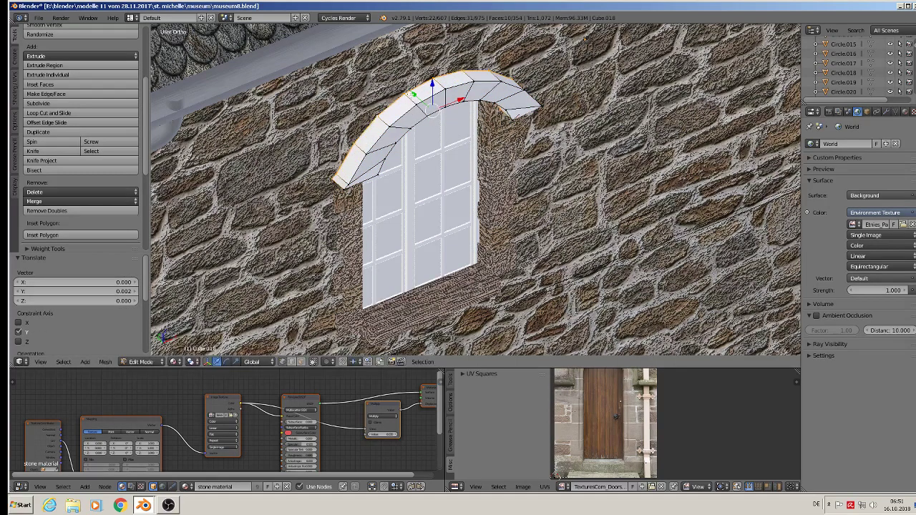
{"action": "left_click_drag", "start_coordinate": [414, 93], "coordinate": [416, 95]}
{"action": "key", "text": "KP_1"}
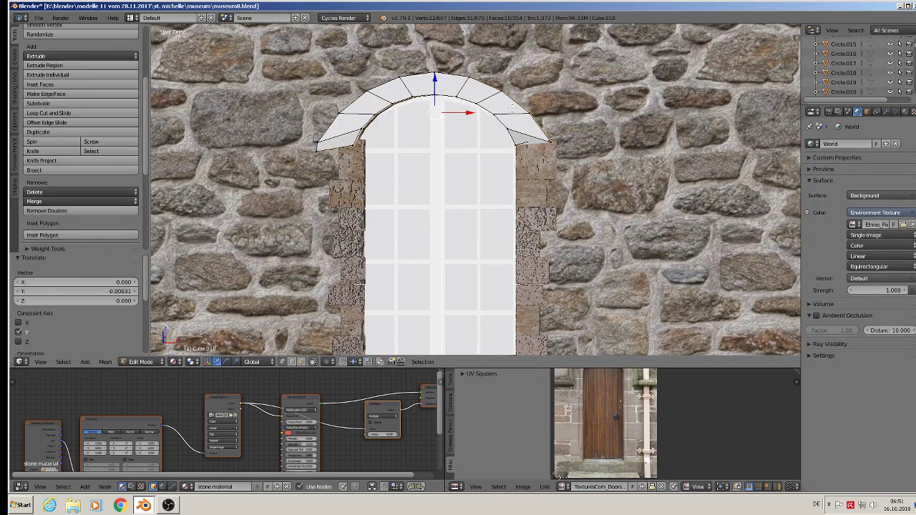
Separate the arch into its own object and edit its mesh from the front view
{"action": "key", "text": "l"}
{"action": "key", "text": "p"}
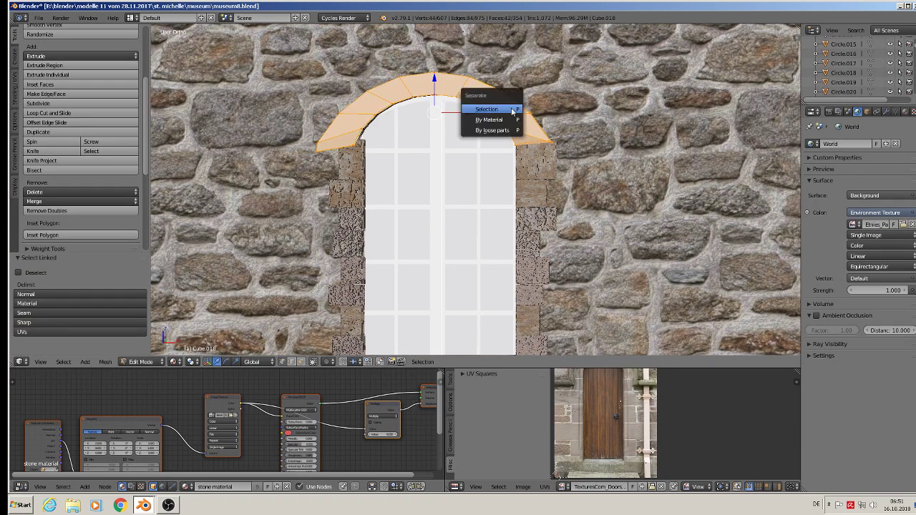
{"action": "left_click", "coordinate": [507, 108]}
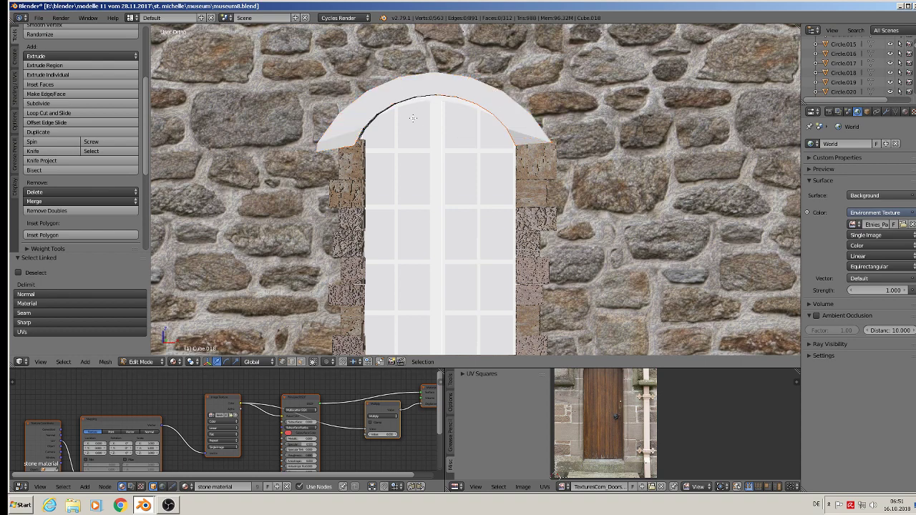
{"action": "key", "text": "Tab"}
{"action": "right_click", "coordinate": [383, 103]}
{"action": "key", "text": "Tab"}
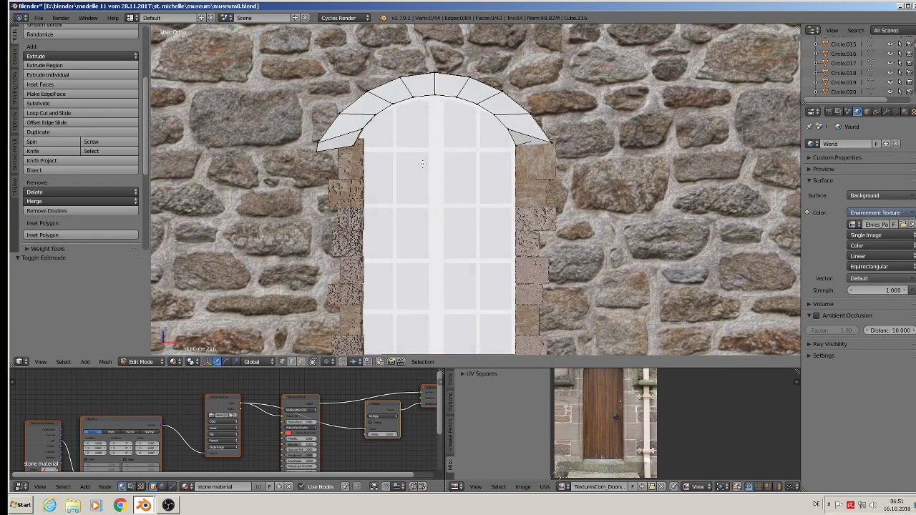
{"action": "key", "text": "KP_1"}
Move the arch's right-end and right corner vertices so they sit on the right jamb
{"action": "scroll", "coordinate": [436, 151], "scroll_direction": "up", "scroll_amount": 1}
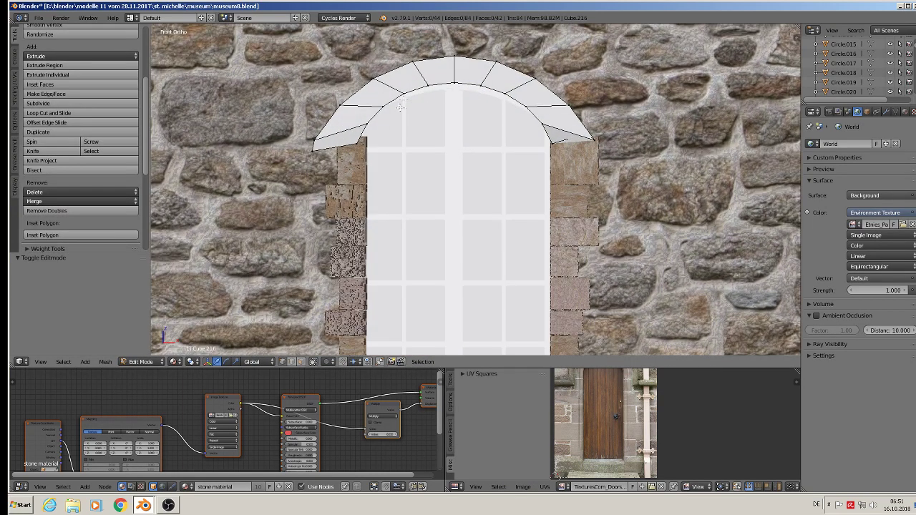
{"action": "scroll", "coordinate": [502, 143], "scroll_direction": "down", "scroll_amount": 1}
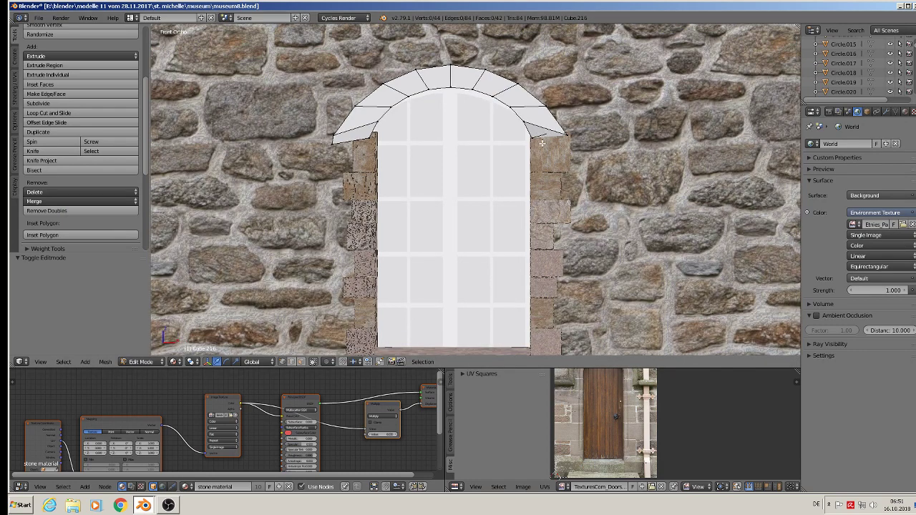
{"action": "right_click", "coordinate": [565, 133]}
{"action": "scroll", "coordinate": [564, 130], "scroll_direction": "up", "scroll_amount": 2}
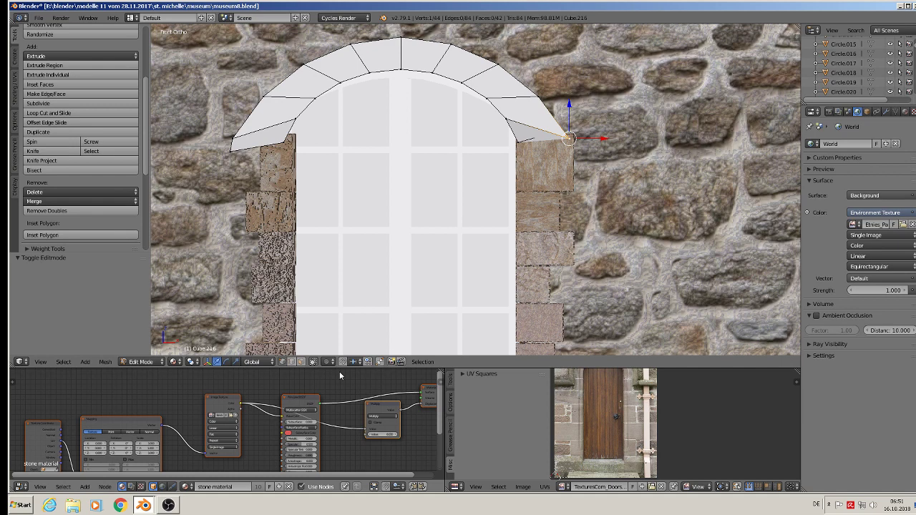
{"action": "key", "text": "g"}
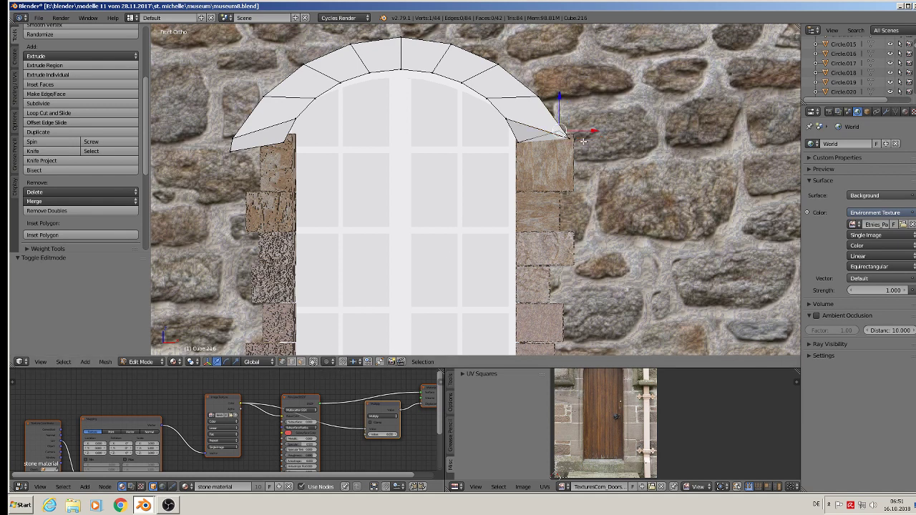
{"action": "key", "text": "g"}
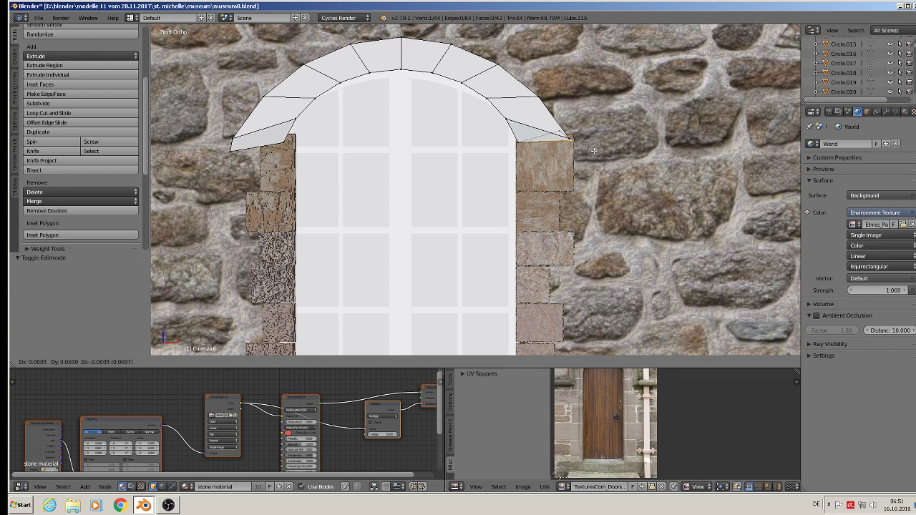
{"action": "left_click", "coordinate": [593, 152]}
{"action": "key", "text": "g"}
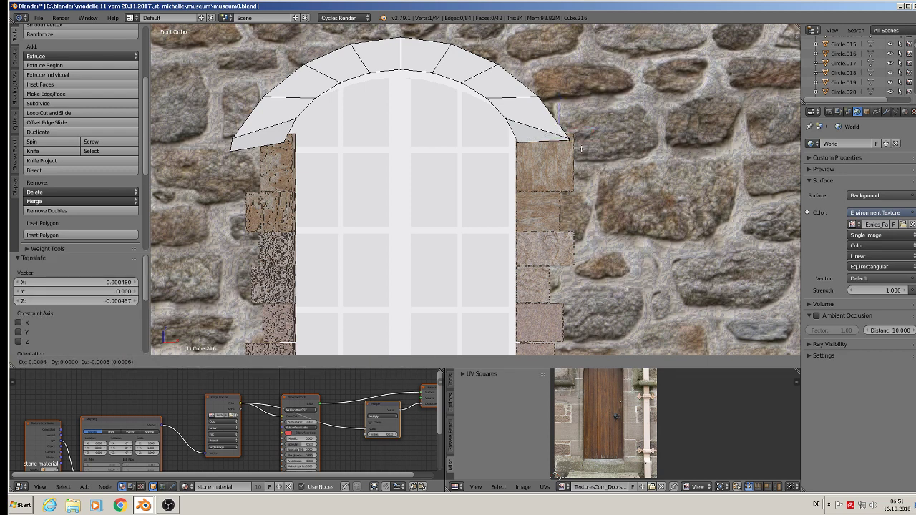
{"action": "left_click", "coordinate": [584, 150]}
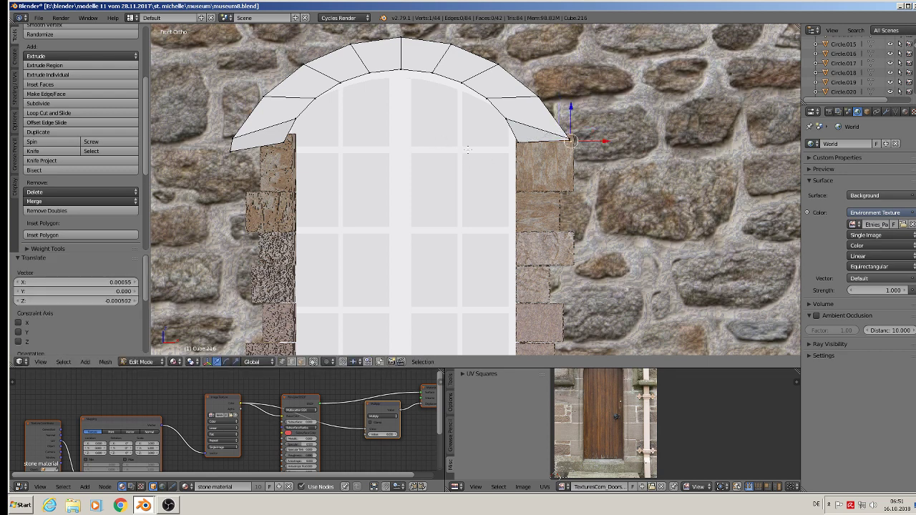
{"action": "key", "text": "a"}
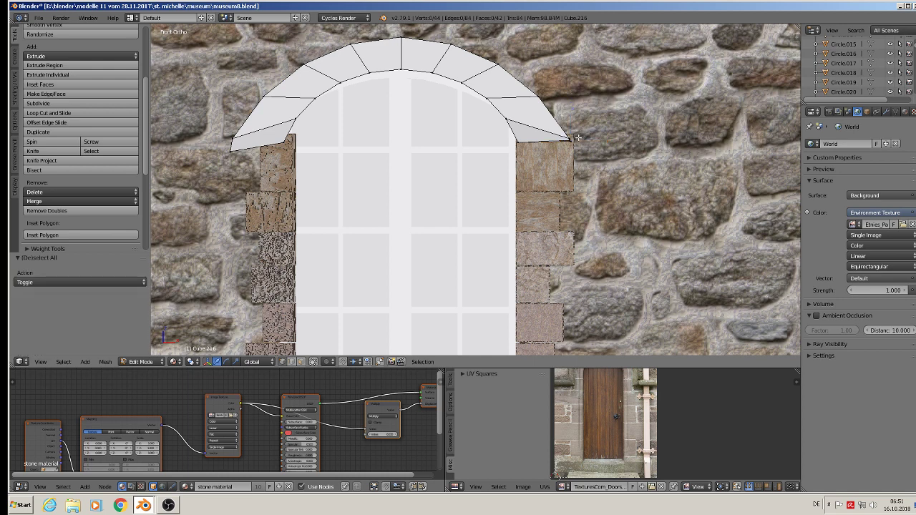
{"action": "right_click", "coordinate": [576, 137]}
{"action": "key", "text": "g"}
{"action": "key", "text": "x"}
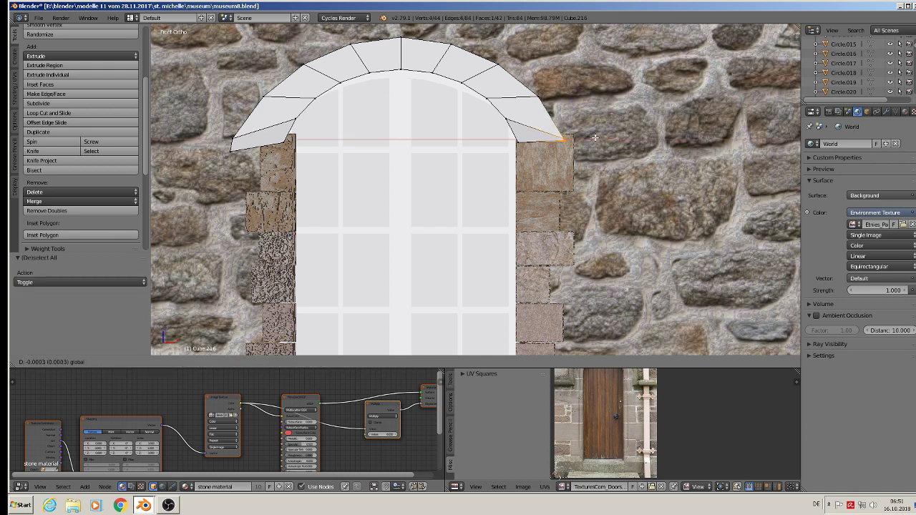
{"action": "left_click", "coordinate": [595, 136]}
Reposition the arch's left corner vertices onto the left window jamb
{"action": "key", "text": "a"}
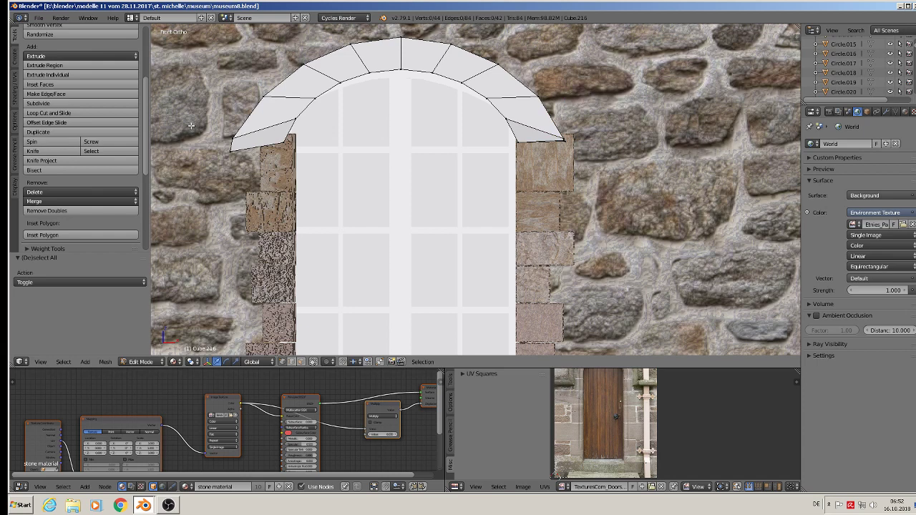
{"action": "right_click", "coordinate": [233, 137]}
{"action": "key", "text": "g"}
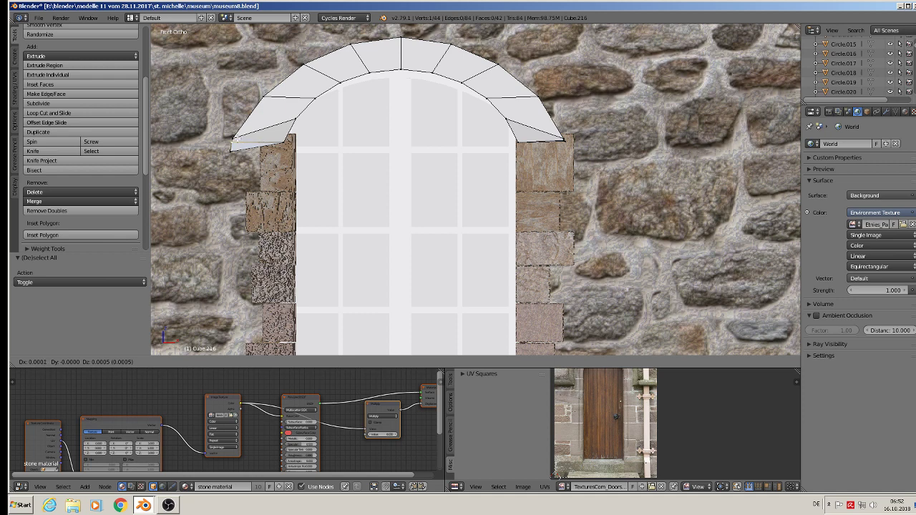
{"action": "left_click", "coordinate": [235, 137]}
{"action": "right_click", "coordinate": [289, 136]}
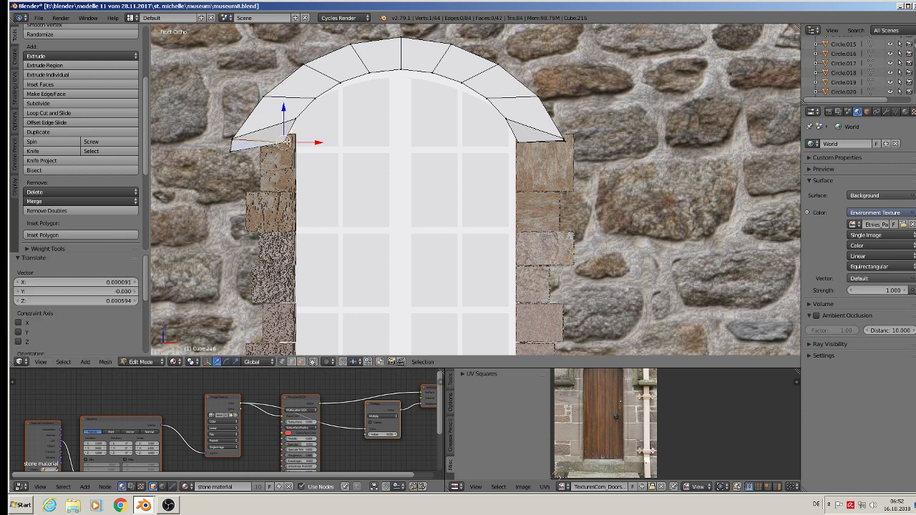
{"action": "key", "text": "g"}
{"action": "left_click", "coordinate": [233, 147]}
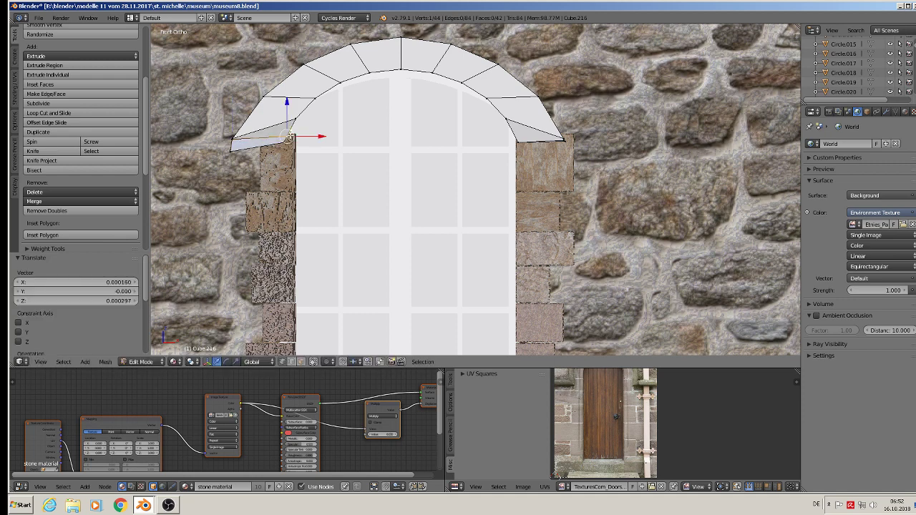
{"action": "key", "text": "g"}
{"action": "left_click", "coordinate": [232, 150]}
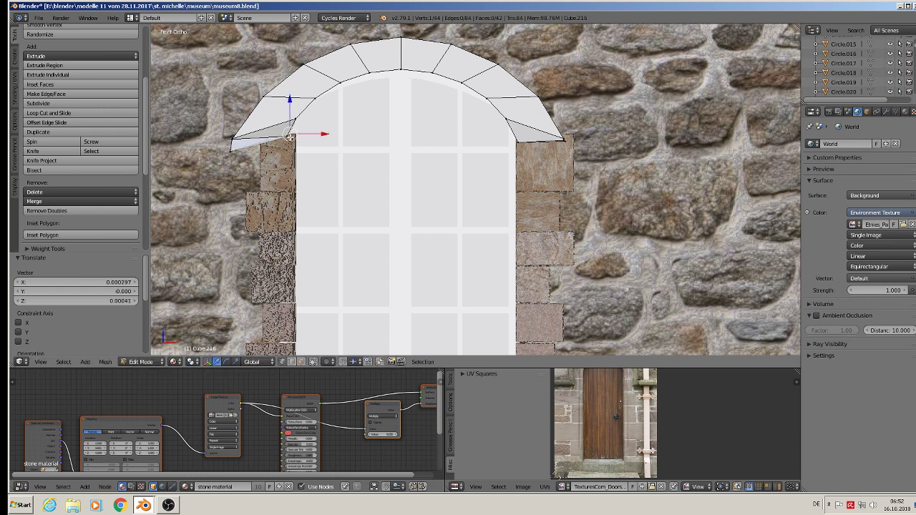
{"action": "key", "text": "g"}
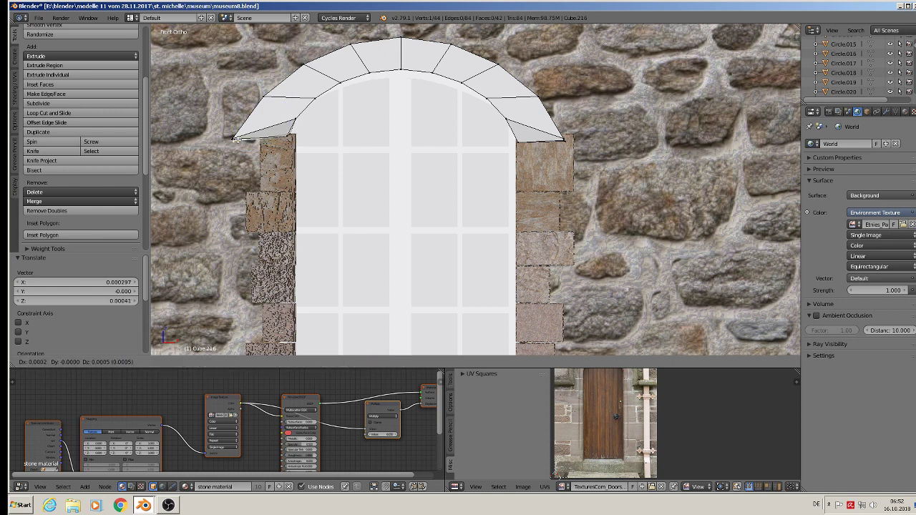
{"action": "left_click", "coordinate": [234, 138]}
Shift the arch's lower-left corner horizontally into place and finish editing the arch
{"action": "key", "text": "a"}
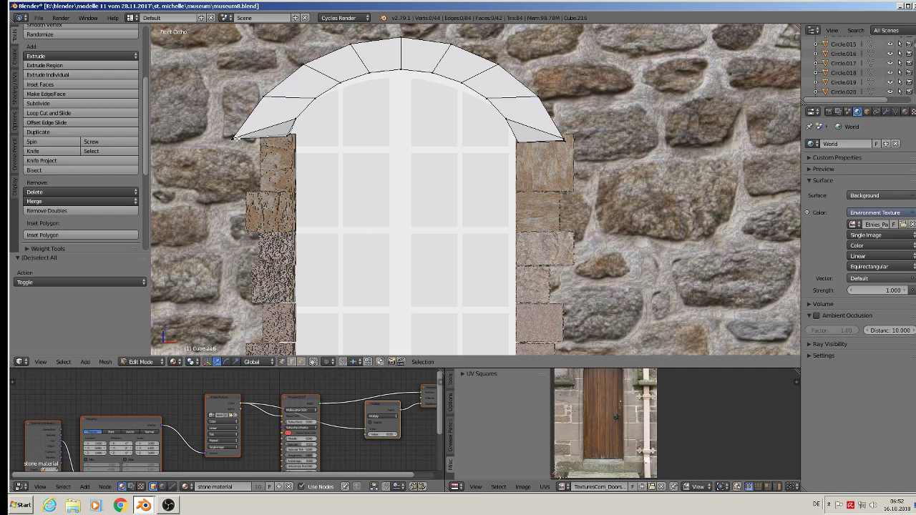
{"action": "key", "text": "v"}
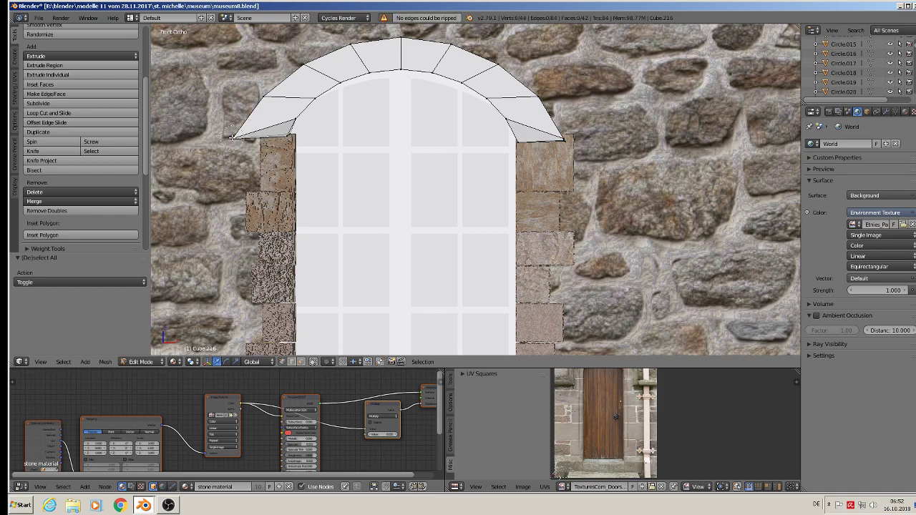
{"action": "right_click", "coordinate": [233, 137]}
{"action": "key", "text": "g"}
{"action": "key", "text": "x"}
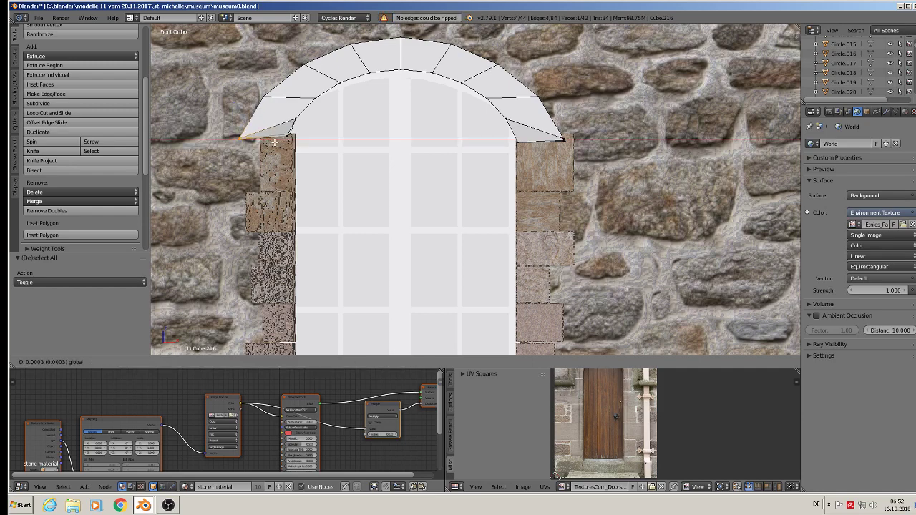
{"action": "left_click", "coordinate": [275, 143]}
{"action": "key", "text": "Tab"}
{"action": "mouse_move", "coordinate": [437, 137]}
{"action": "middle_mouse_down"}
{"action": "mouse_move", "coordinate": [478, 151]}
{"action": "mouse_move", "coordinate": [408, 214]}
{"action": "mouse_move", "coordinate": [439, 112]}
{"action": "middle_mouse_up"}
Center the arch's origin on its geometry, pull it in front of the wall and isolate it
{"action": "right_click", "coordinate": [440, 112]}
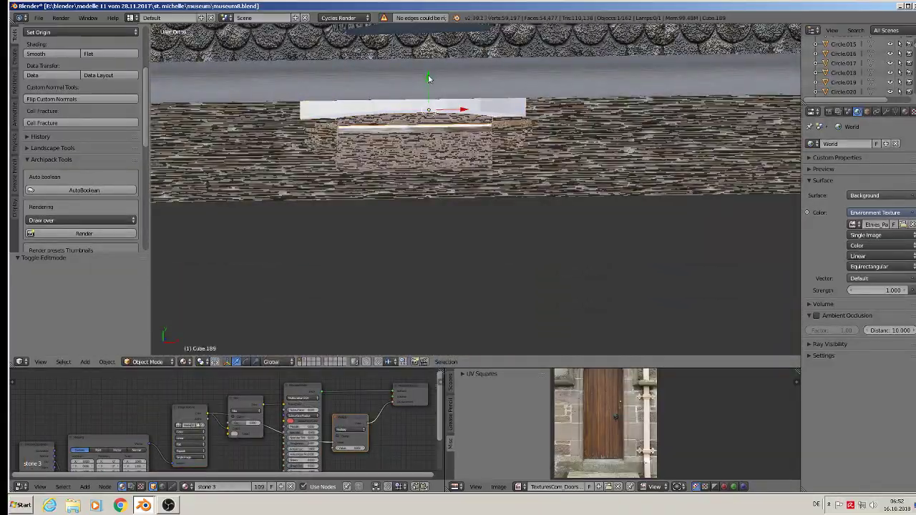
{"action": "left_click_drag", "start_coordinate": [429, 78], "coordinate": [432, 212]}
{"action": "key", "text": "ctrl+z"}
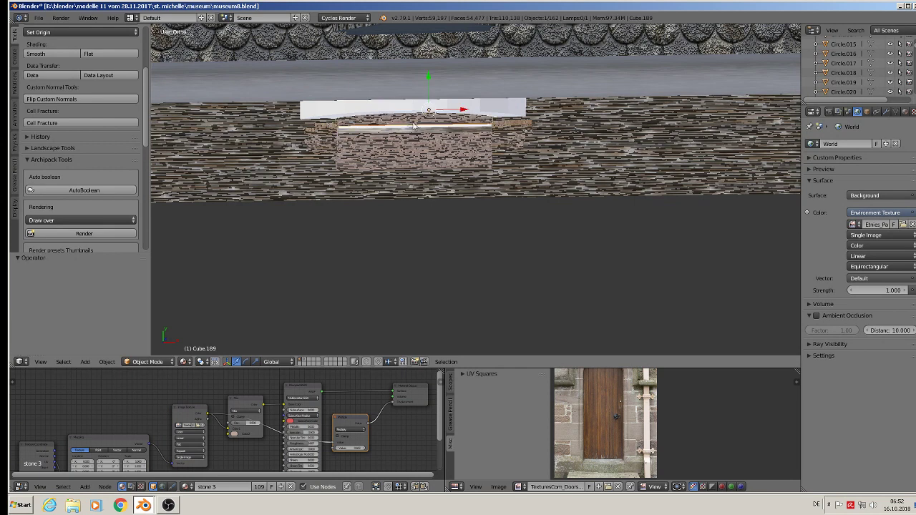
{"action": "right_click", "coordinate": [363, 108]}
{"action": "key", "text": "KP_Decimal"}
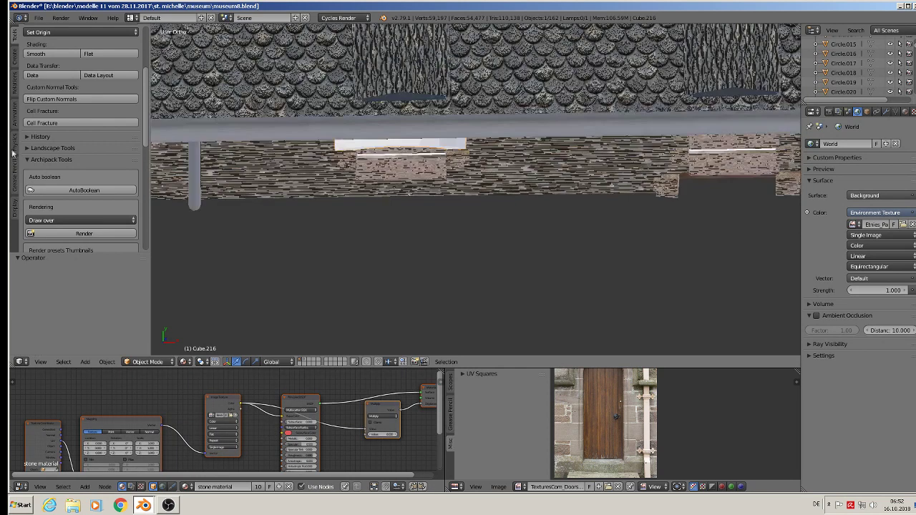
{"action": "left_click", "coordinate": [56, 33]}
{"action": "left_click", "coordinate": [72, 58]}
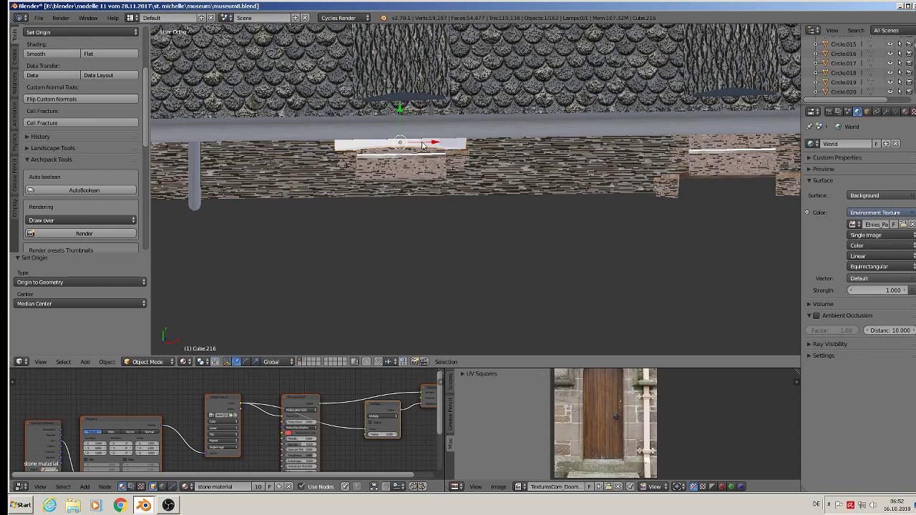
{"action": "left_click_drag", "start_coordinate": [393, 109], "coordinate": [419, 227]}
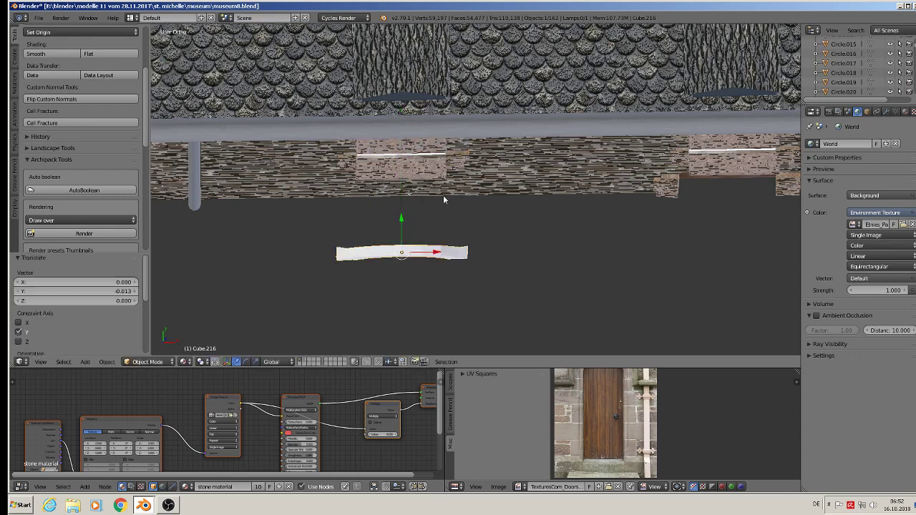
{"action": "key", "text": "KP_7"}
{"action": "key", "text": "KP_Decimal"}
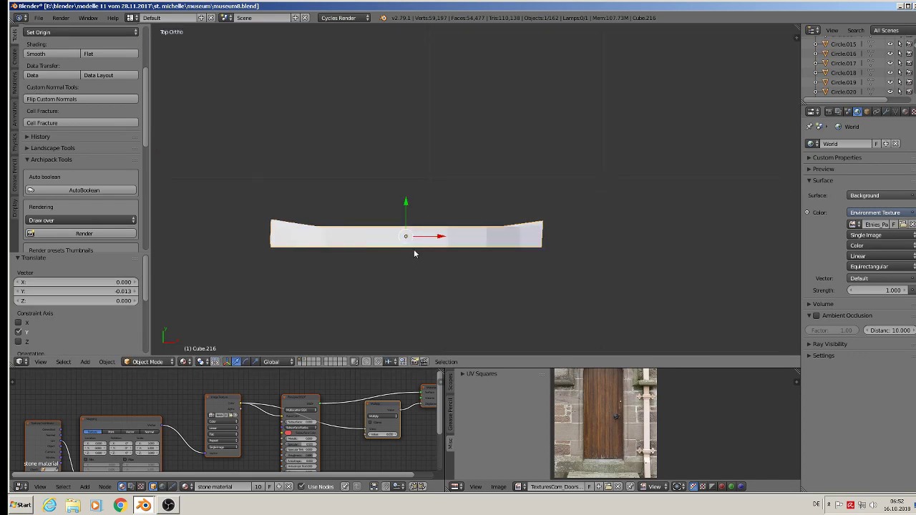
{"action": "key", "text": "Tab"}
Box-select the strip's top-edge vertices and scale them to 0 on Y
{"action": "scroll", "coordinate": [415, 251], "scroll_direction": "up", "scroll_amount": 1}
{"action": "scroll", "coordinate": [420, 250], "scroll_direction": "up", "scroll_amount": 2}
{"action": "scroll", "coordinate": [420, 249], "scroll_direction": "down", "scroll_amount": 3}
{"action": "scroll", "coordinate": [538, 250], "scroll_direction": "up", "scroll_amount": 1}
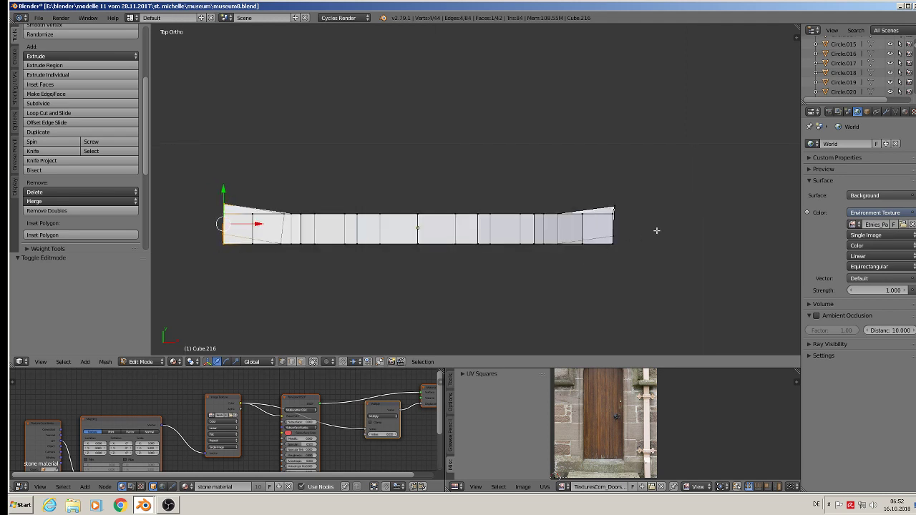
{"action": "key", "text": "a"}
{"action": "key", "text": "b"}
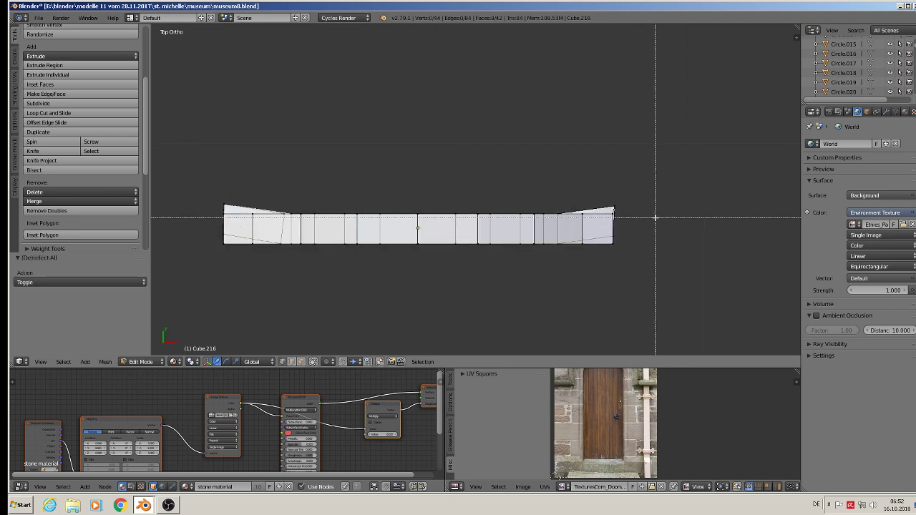
{"action": "mouse_move", "coordinate": [652, 219]}
{"action": "left_mouse_down"}
{"action": "mouse_move", "coordinate": [118, 183]}
{"action": "mouse_move", "coordinate": [167, 186]}
{"action": "left_mouse_up"}
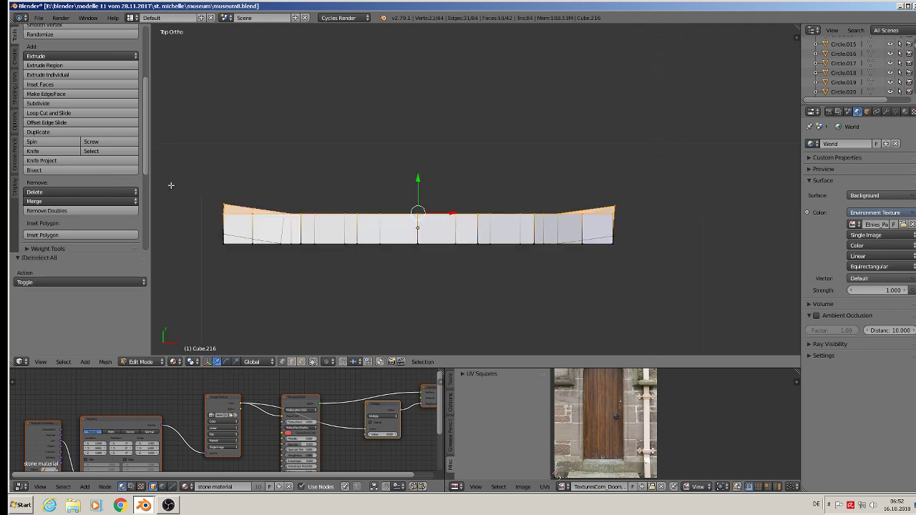
{"action": "key", "text": "s"}
{"action": "key", "text": "y"}
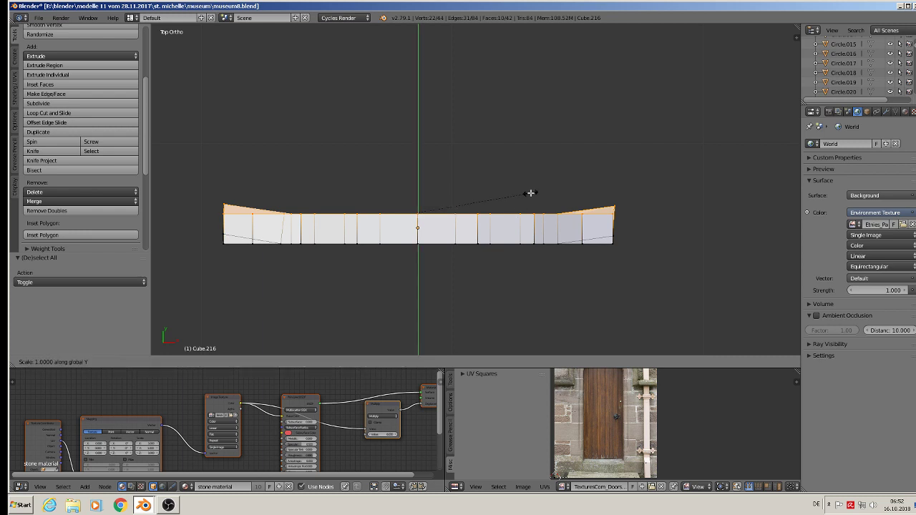
{"action": "key", "text": "0"}
{"action": "key", "text": "Return"}
Flatten the strip's bottom-edge vertices the same way with a Y scale of 0
{"action": "key", "text": "a"}
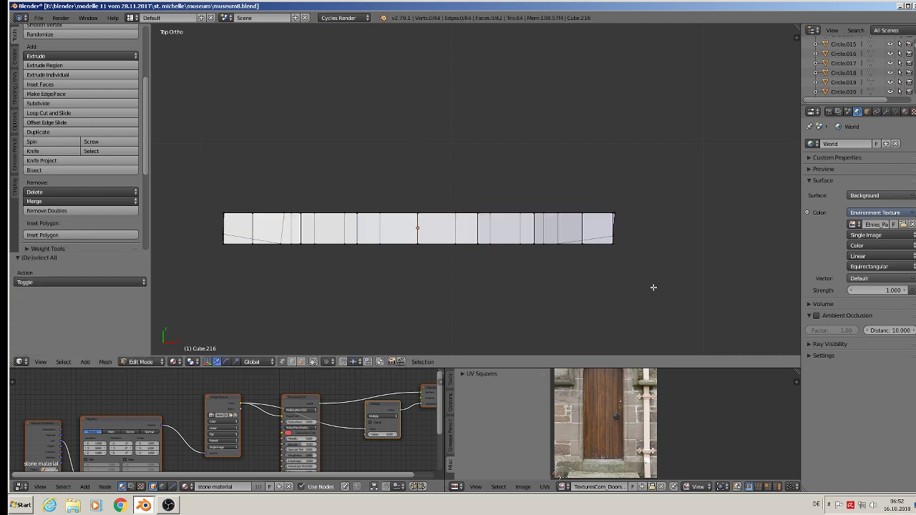
{"action": "left_click_drag", "start_coordinate": [665, 289], "coordinate": [190, 227]}
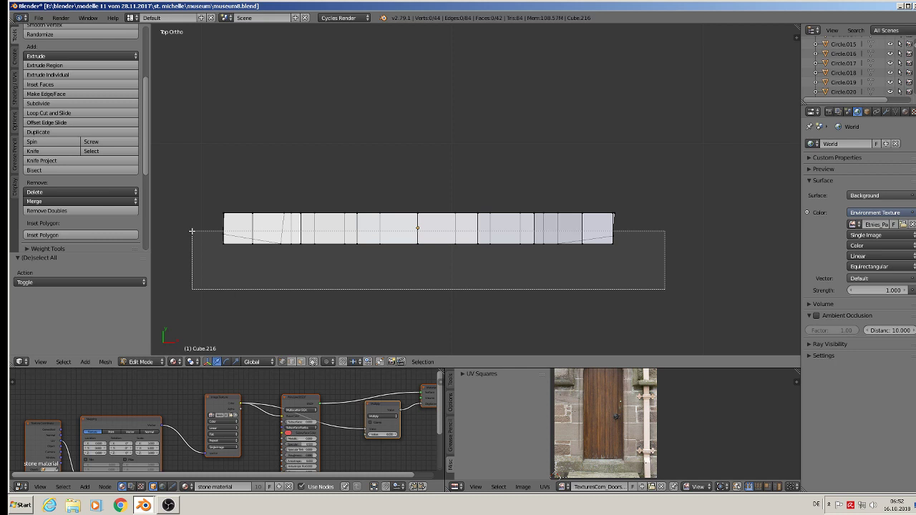
{"action": "key", "text": "s"}
{"action": "key", "text": "y"}
{"action": "key", "text": "0"}
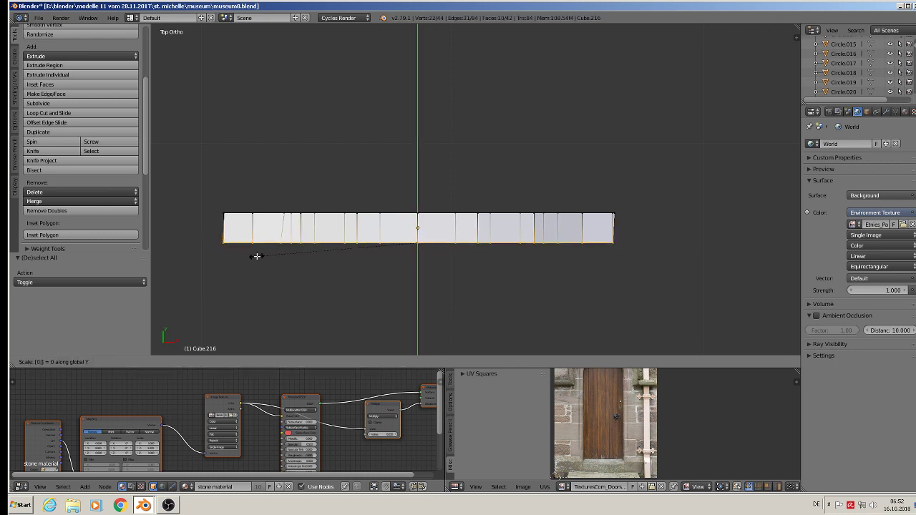
{"action": "key", "text": "Return"}
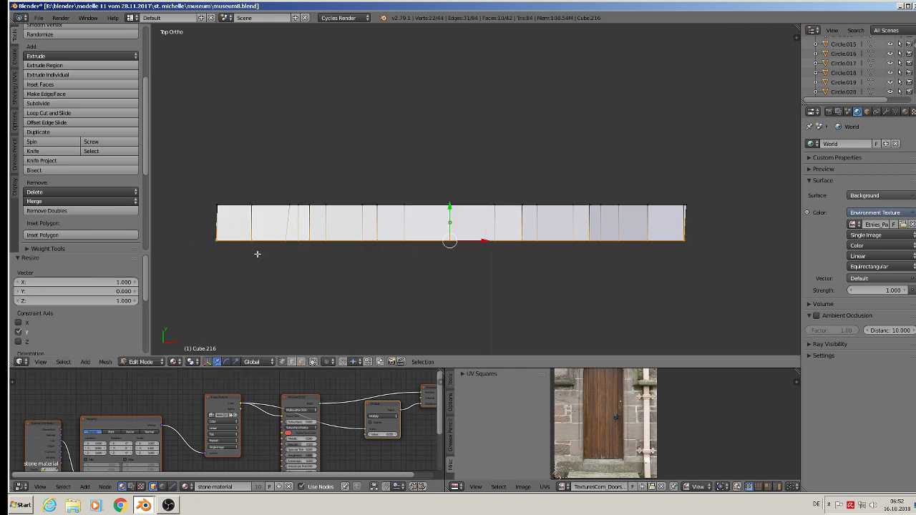
{"action": "scroll", "coordinate": [447, 283], "scroll_direction": "up", "scroll_amount": 1}
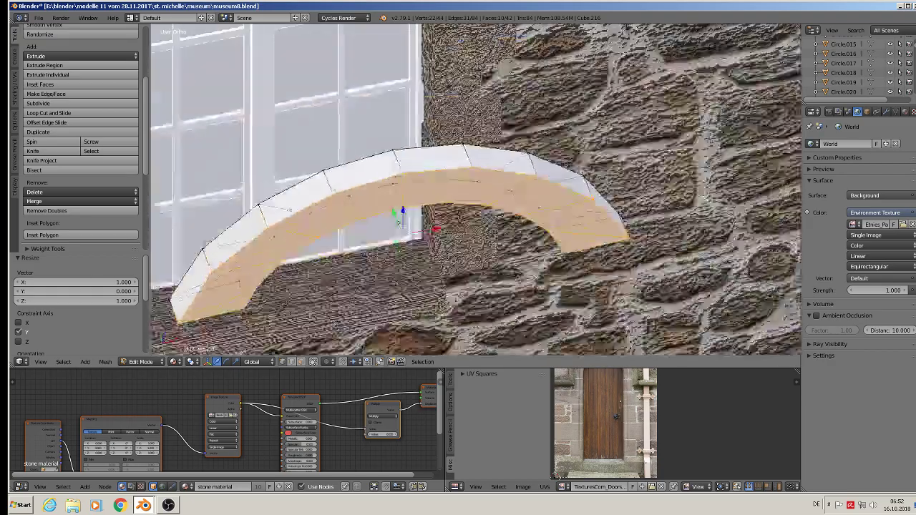
Return to the front facade view and select the upper-left window's arch for mesh editing
{"action": "key", "text": "KP_1"}
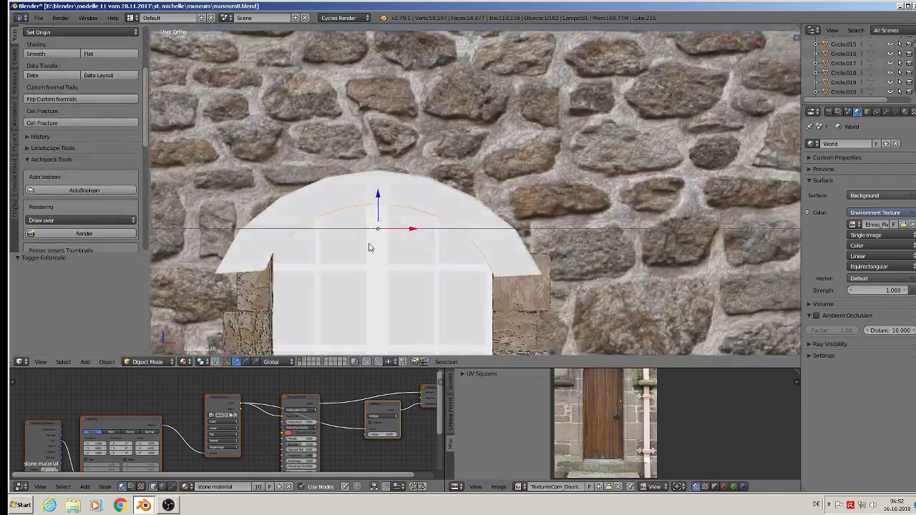
{"action": "scroll", "coordinate": [376, 250], "scroll_direction": "down", "scroll_amount": 3}
{"action": "scroll", "coordinate": [386, 286], "scroll_direction": "down", "scroll_amount": 3}
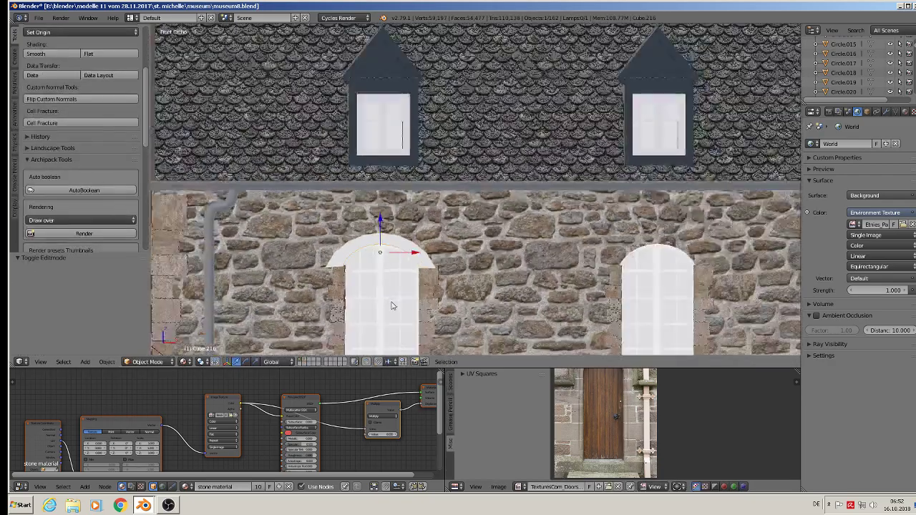
{"action": "scroll", "coordinate": [394, 301], "scroll_direction": "down", "scroll_amount": 3}
{"action": "key", "text": "a"}
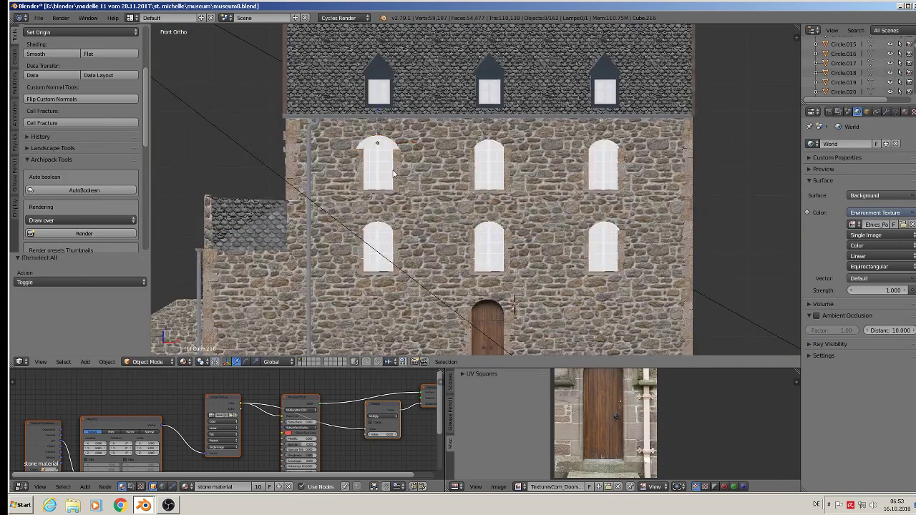
{"action": "scroll", "coordinate": [393, 164], "scroll_direction": "up", "scroll_amount": 4}
{"action": "scroll", "coordinate": [387, 159], "scroll_direction": "up", "scroll_amount": 3}
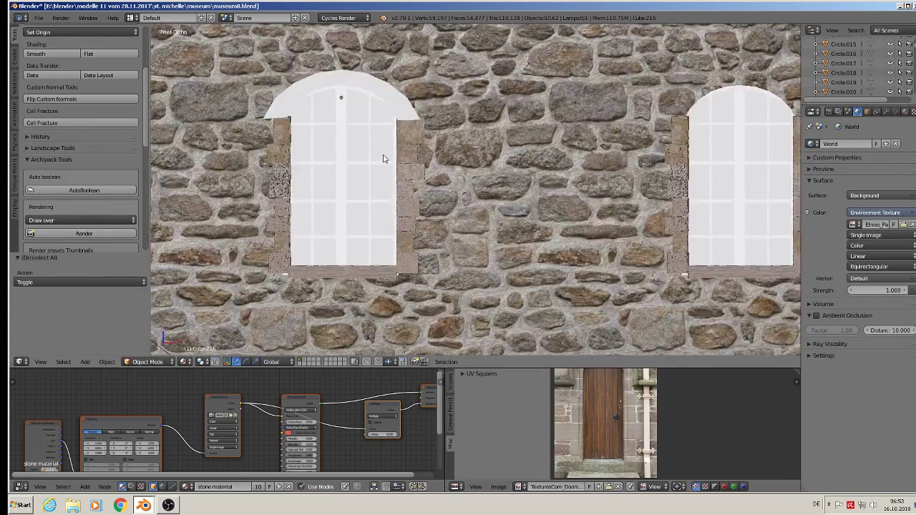
{"action": "right_click", "coordinate": [371, 88]}
{"action": "scroll", "coordinate": [353, 104], "scroll_direction": "up", "scroll_amount": 2}
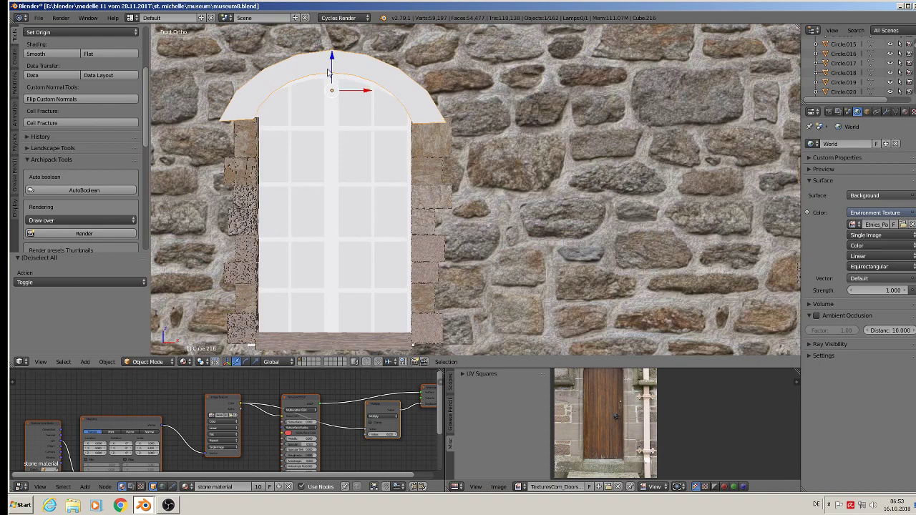
{"action": "key", "text": "Tab"}
{"action": "scroll", "coordinate": [328, 76], "scroll_direction": "up", "scroll_amount": 2}
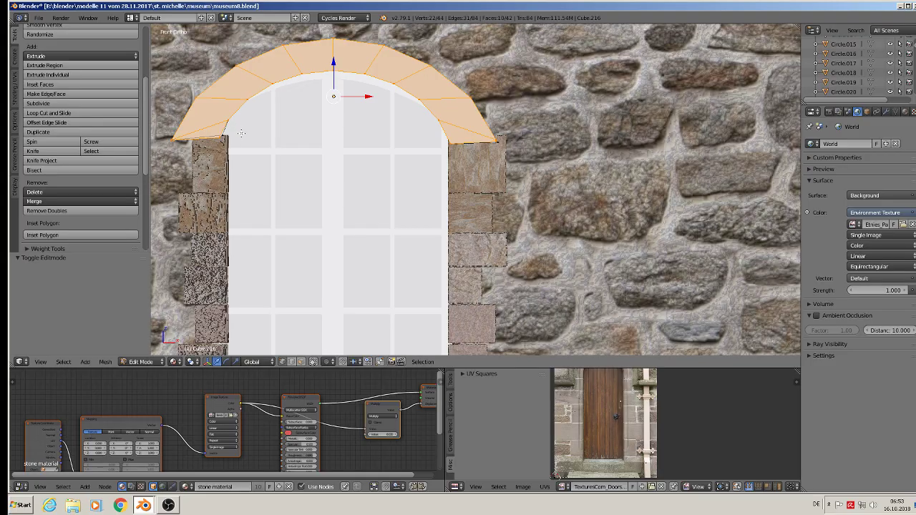
Project the arch's UVs from the front view and snap them to axis with UV Squares
{"action": "middle_click_drag", "start_coordinate": [447, 111], "coordinate": [479, 128]}
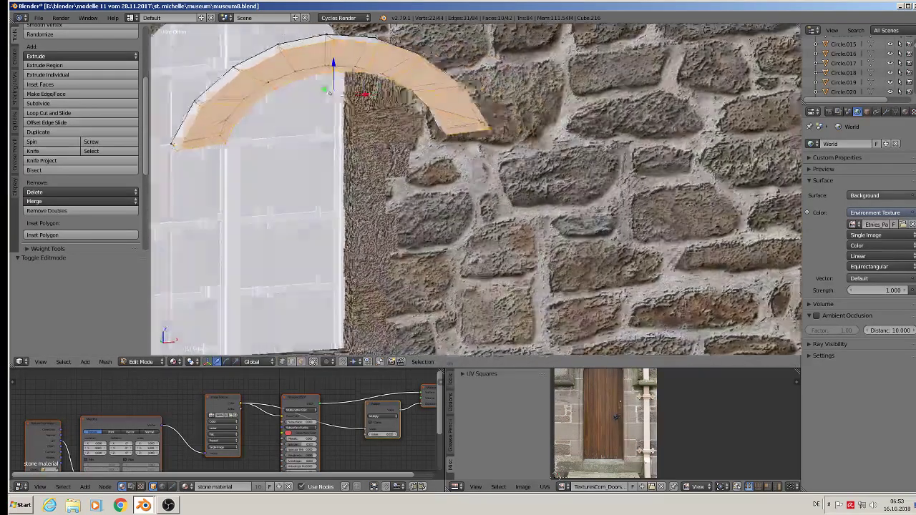
{"action": "middle_click_drag", "start_coordinate": [330, 93], "coordinate": [373, 108]}
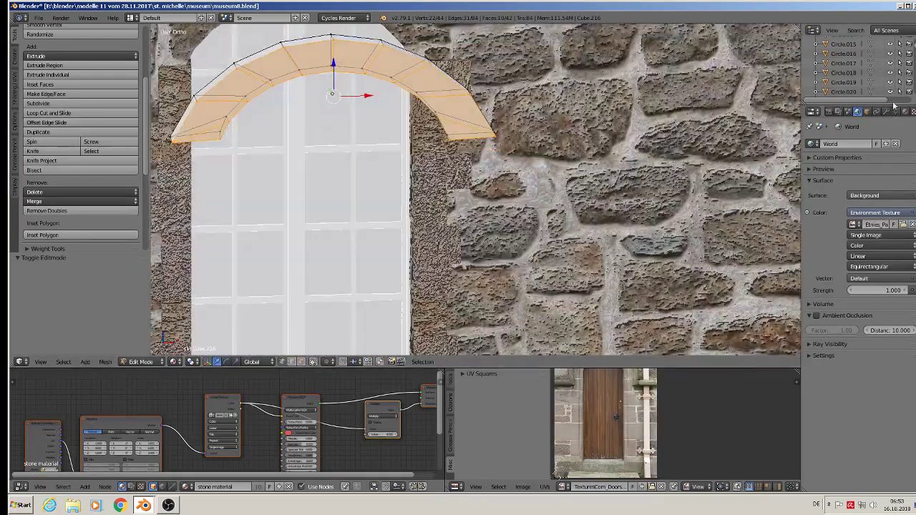
{"action": "left_click", "coordinate": [905, 112]}
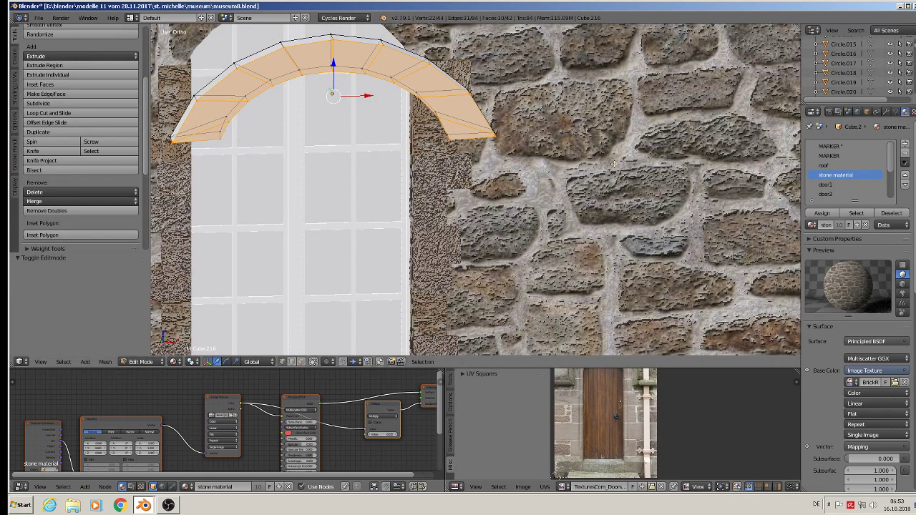
{"action": "key", "text": "KP_1"}
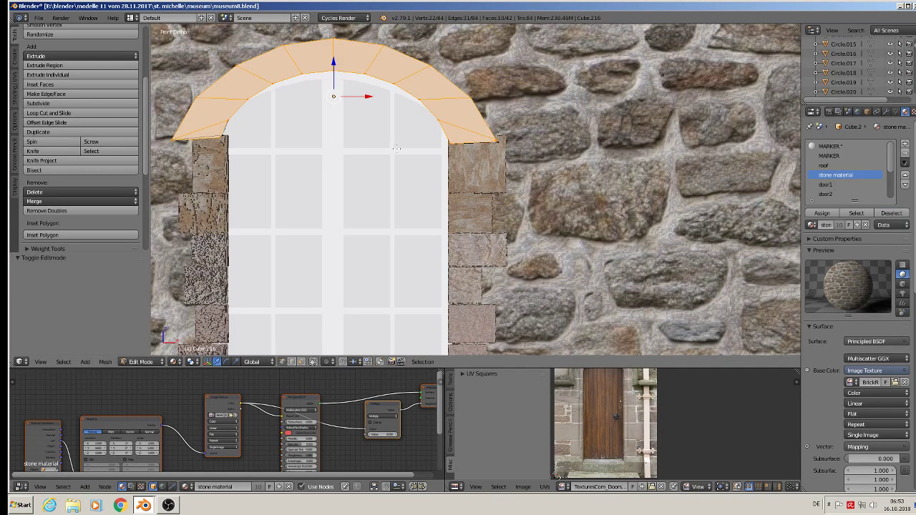
{"action": "key", "text": "a"}
{"action": "key", "text": "a"}
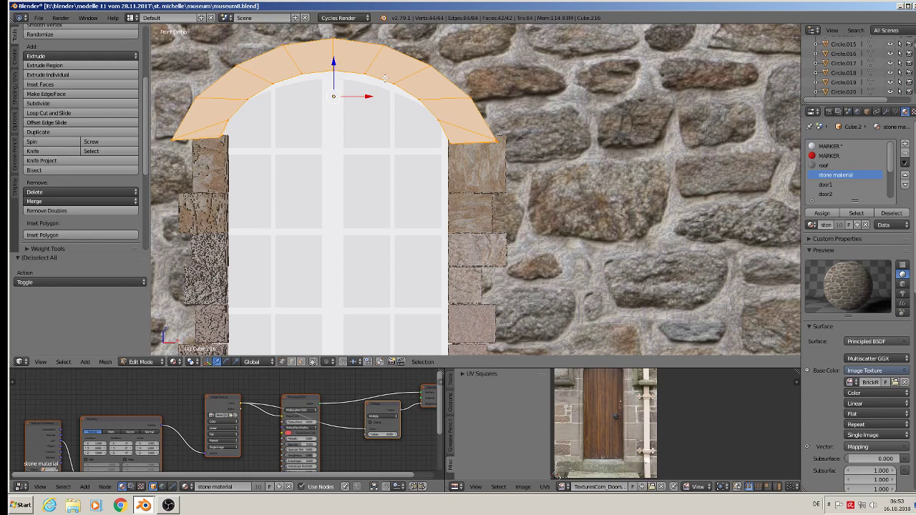
{"action": "key", "text": "u"}
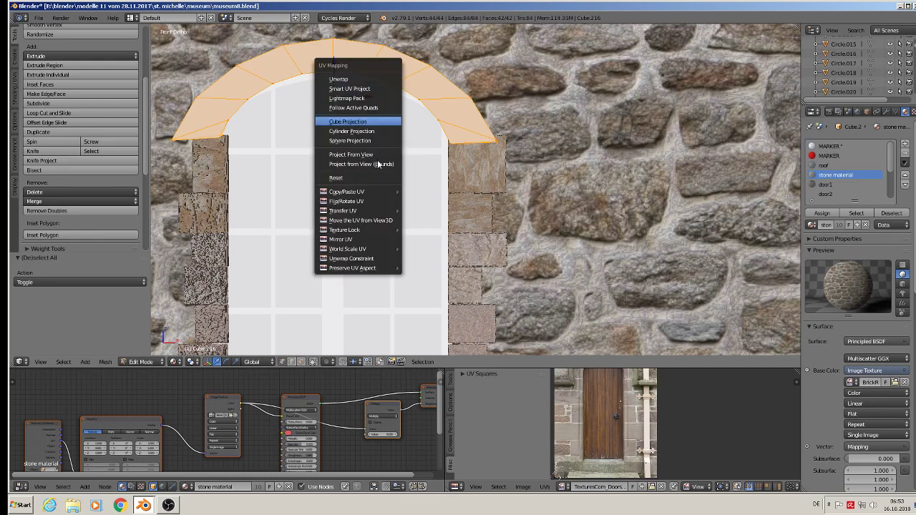
{"action": "left_click", "coordinate": [351, 155]}
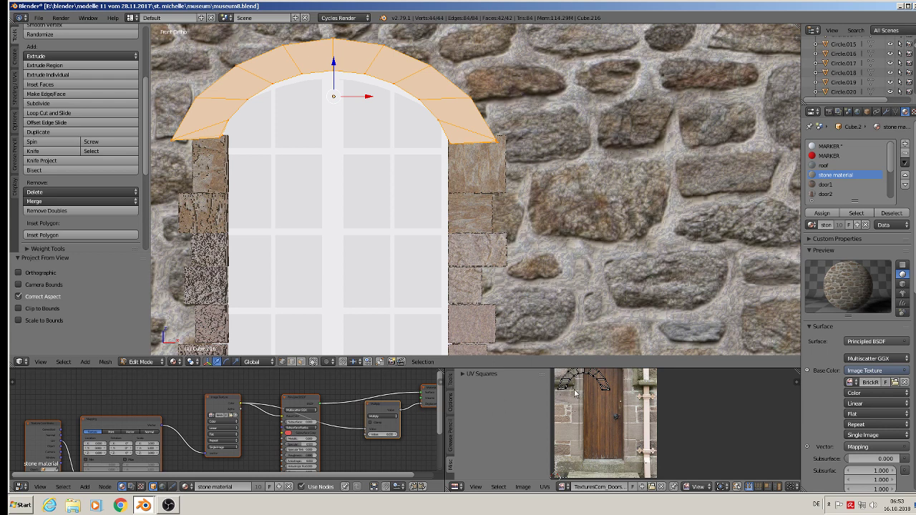
{"action": "scroll", "coordinate": [575, 393], "scroll_direction": "down", "scroll_amount": 2}
{"action": "key", "text": "a"}
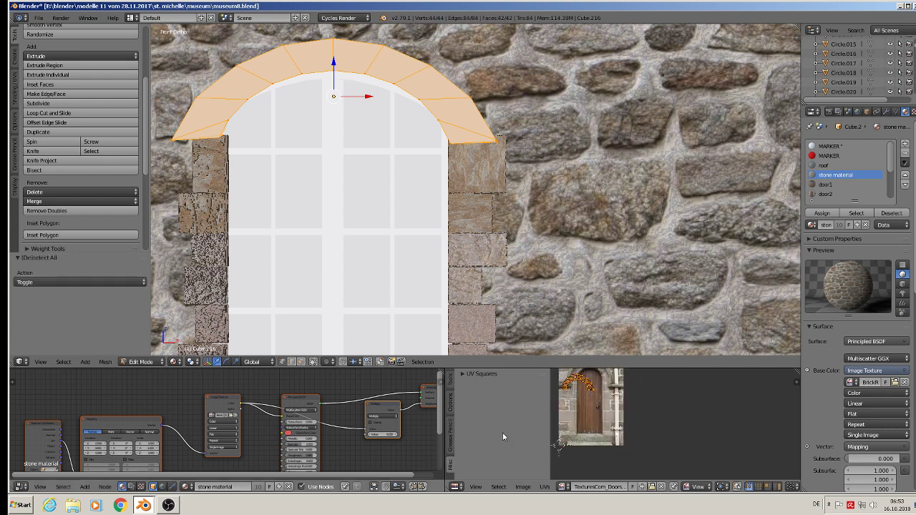
{"action": "left_click", "coordinate": [474, 374]}
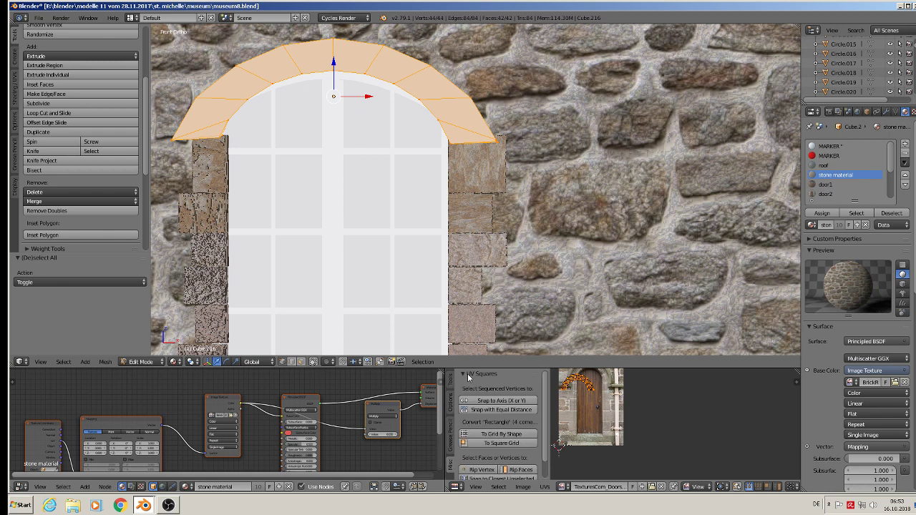
{"action": "left_click", "coordinate": [517, 402]}
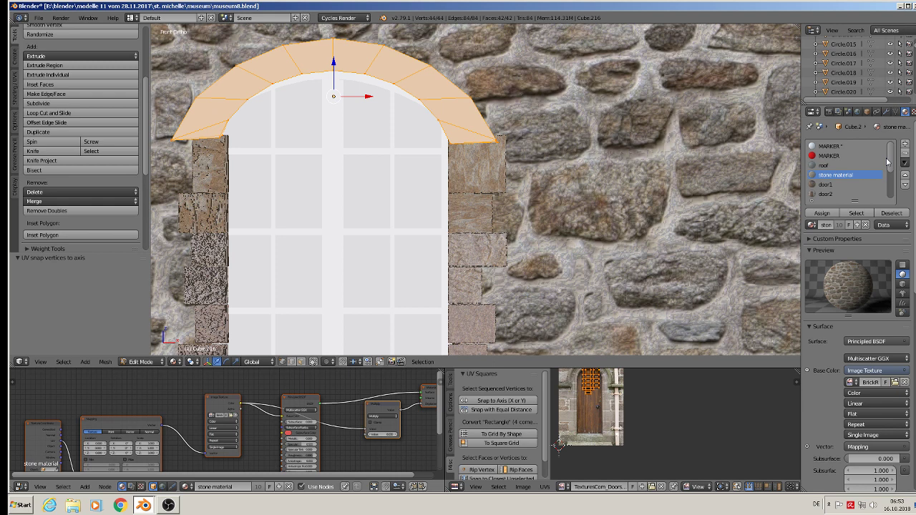
Assign the stone 4 material to the arch faces and exit Edit Mode
{"action": "scroll", "coordinate": [890, 166], "scroll_direction": "down", "scroll_amount": 5}
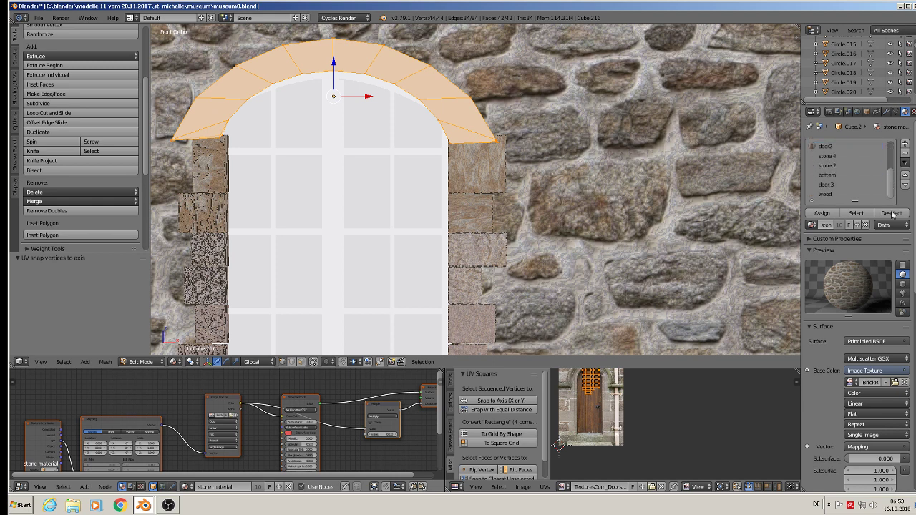
{"action": "left_click", "coordinate": [833, 166]}
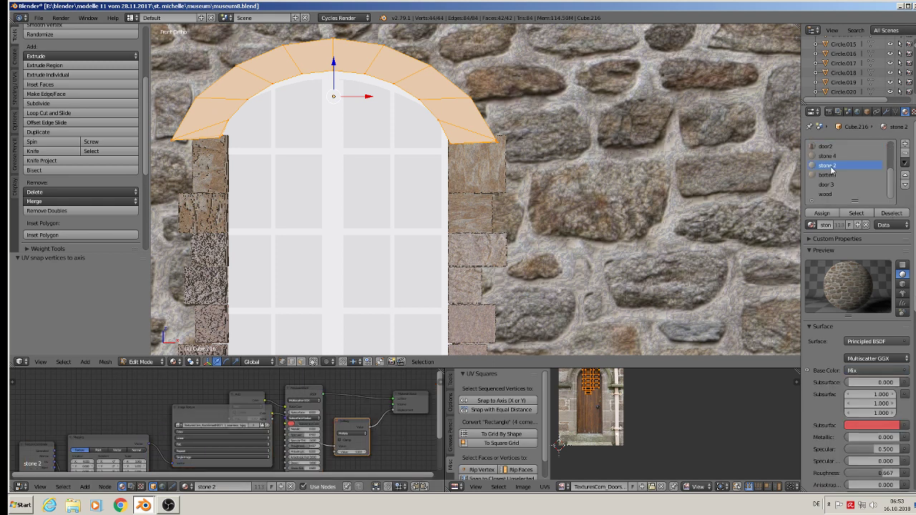
{"action": "left_click", "coordinate": [833, 157]}
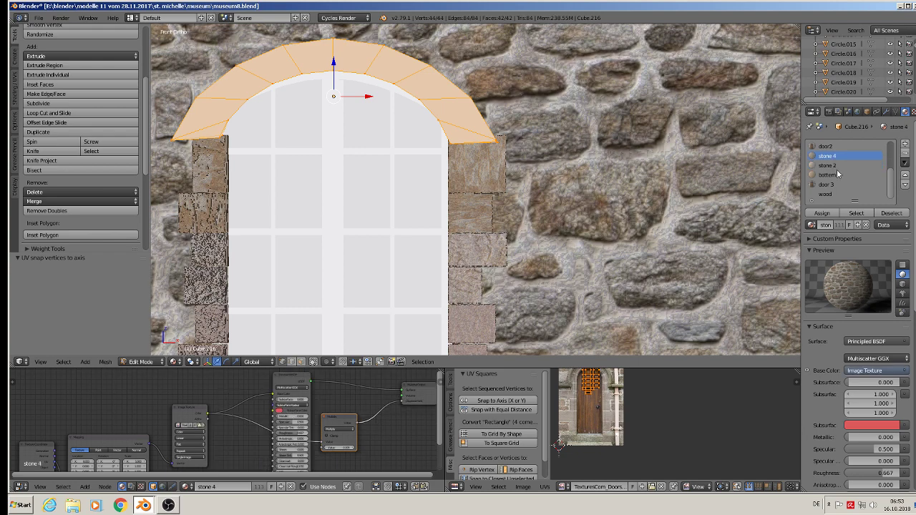
{"action": "left_click", "coordinate": [829, 213]}
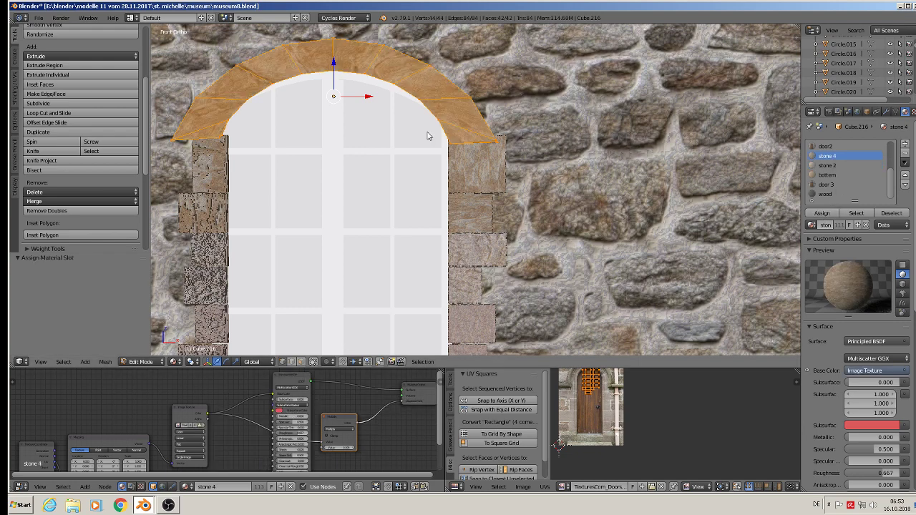
{"action": "key", "text": "Tab"}
{"action": "scroll", "coordinate": [397, 152], "scroll_direction": "down", "scroll_amount": 2}
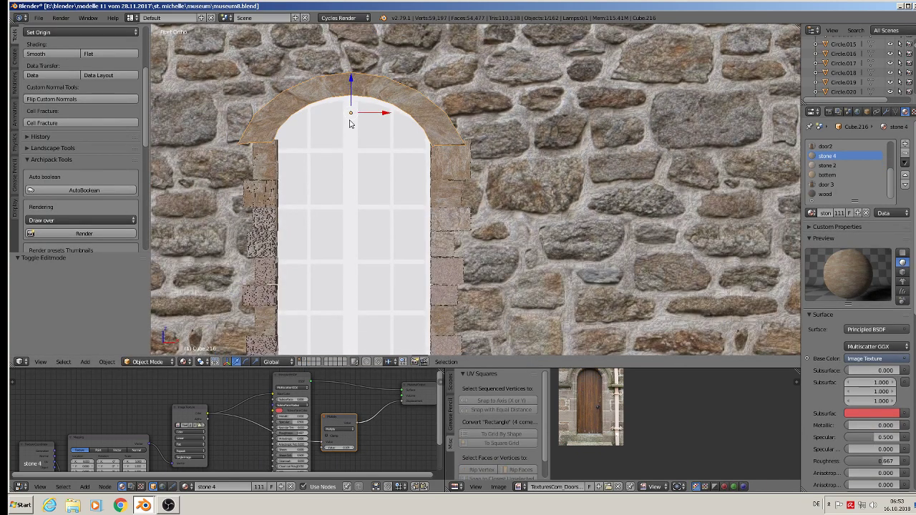
Nudge the stone arch slightly back in depth into the wall above the window
{"action": "middle_click_drag", "start_coordinate": [349, 124], "coordinate": [415, 165]}
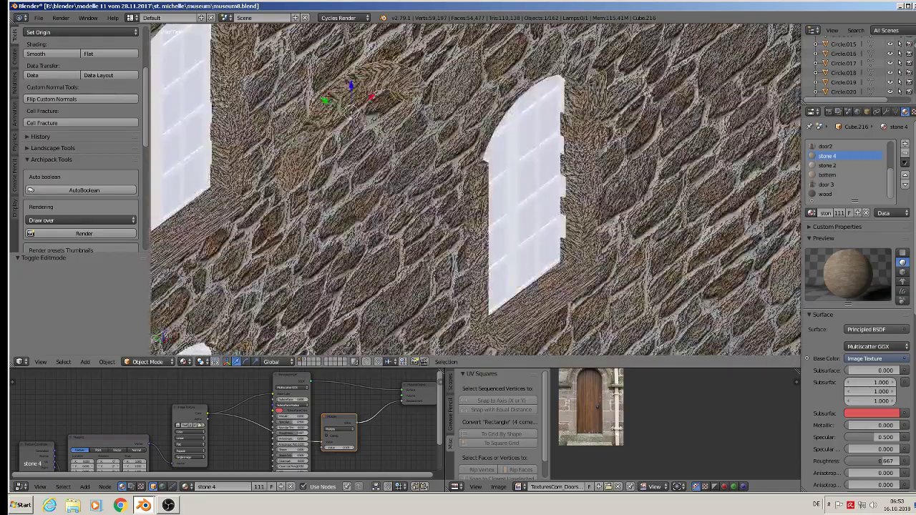
{"action": "key", "text": "KP_5"}
{"action": "key", "text": "g"}
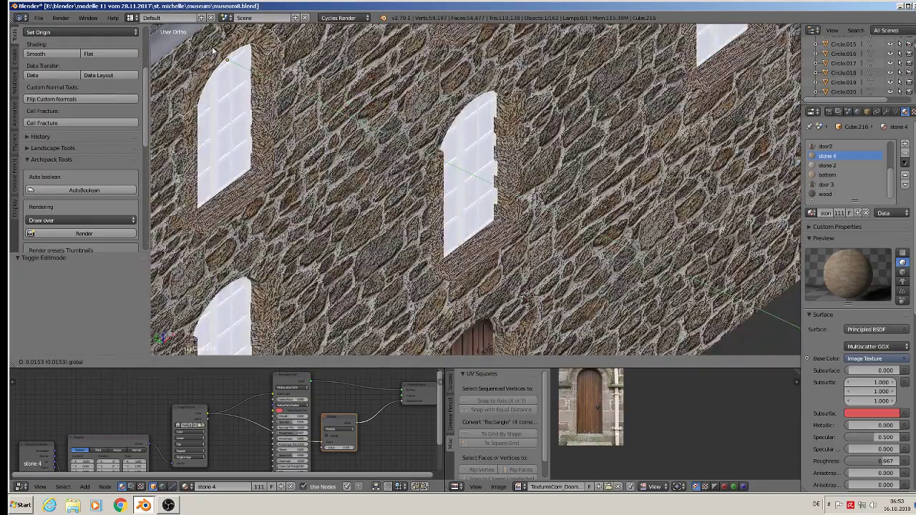
{"action": "left_click", "coordinate": [212, 51]}
Return to front view, zoom in, and select the stone jamb left of the window
{"action": "key", "text": "KP_1"}
{"action": "scroll", "coordinate": [225, 50], "scroll_direction": "up", "scroll_amount": 2}
{"action": "scroll", "coordinate": [343, 32], "scroll_direction": "up", "scroll_amount": 2}
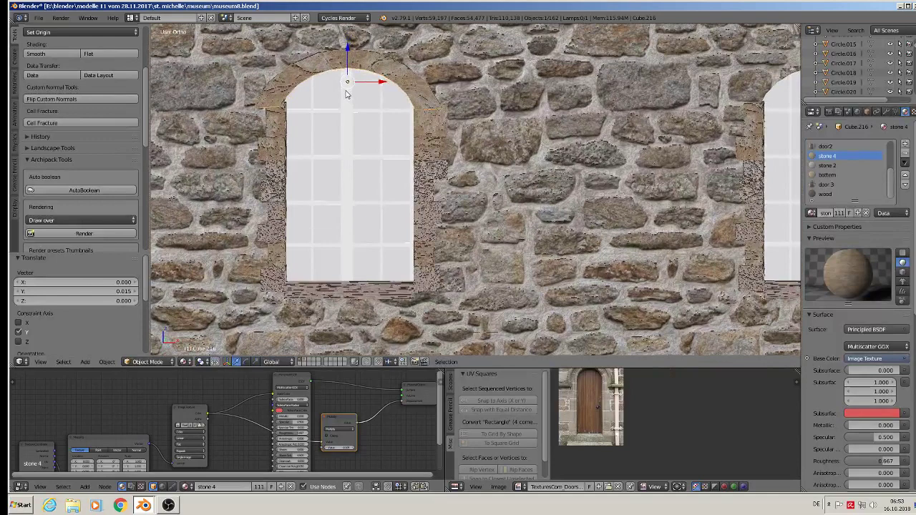
{"action": "scroll", "coordinate": [346, 93], "scroll_direction": "up", "scroll_amount": 1}
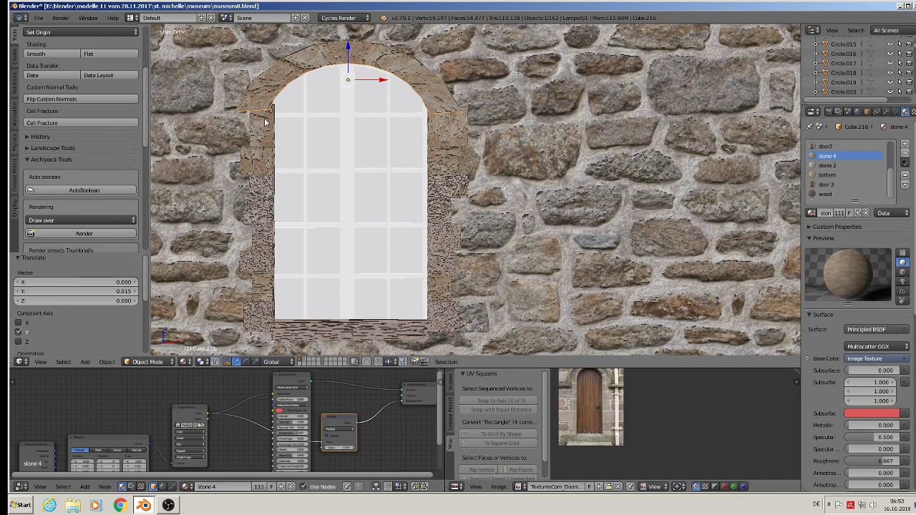
{"action": "right_click", "coordinate": [271, 127]}
Shift the left jamb's top stone block slightly left along X
{"action": "key", "text": "Tab"}
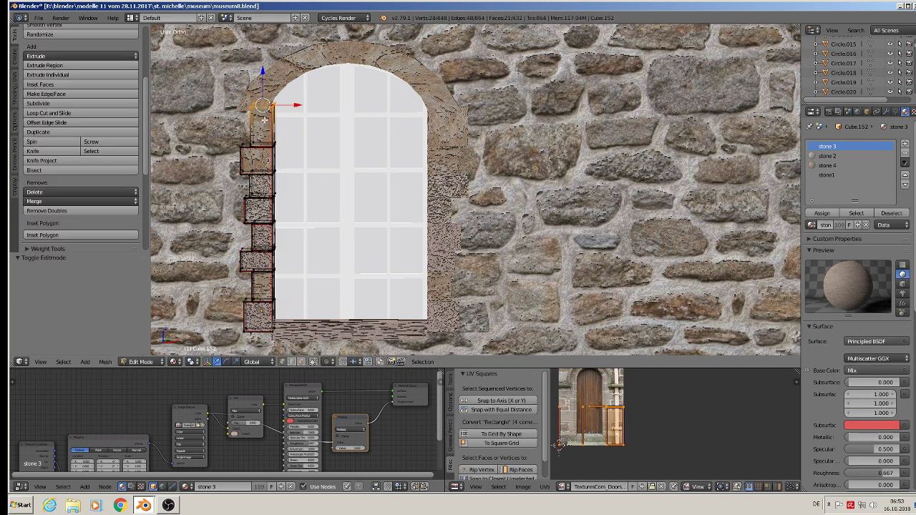
{"action": "scroll", "coordinate": [263, 120], "scroll_direction": "up", "scroll_amount": 2}
{"action": "scroll", "coordinate": [263, 121], "scroll_direction": "up", "scroll_amount": 2}
{"action": "scroll", "coordinate": [264, 120], "scroll_direction": "up", "scroll_amount": 1}
{"action": "key", "text": "a"}
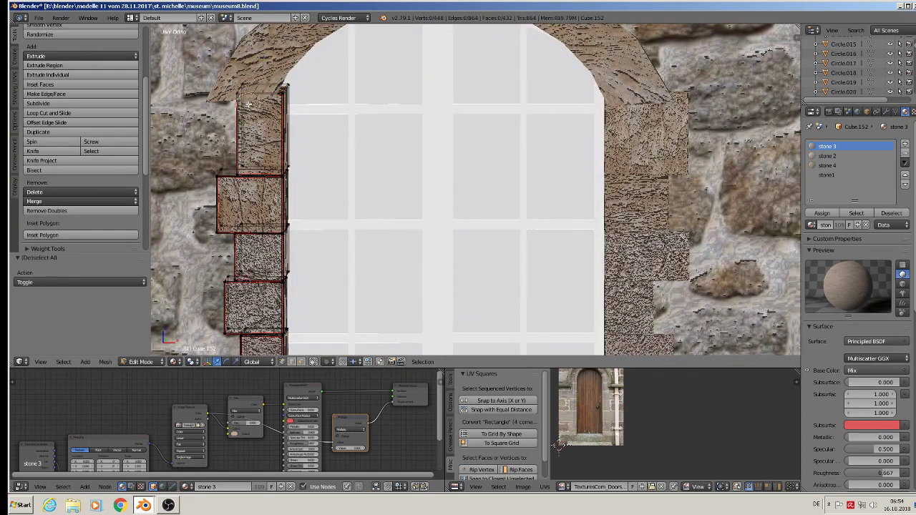
{"action": "right_click", "coordinate": [243, 108]}
{"action": "key", "text": "ctrl+KP_Add"}
{"action": "key", "text": "g"}
{"action": "key", "text": "x"}
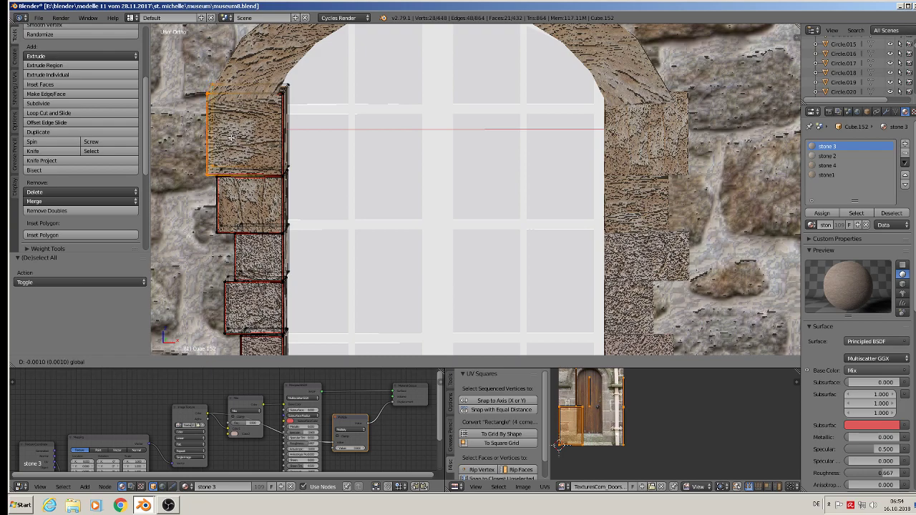
{"action": "left_click", "coordinate": [262, 120]}
{"action": "key", "text": "Tab"}
Select the stone arch and start moving it in depth along Y
{"action": "scroll", "coordinate": [262, 121], "scroll_direction": "down", "scroll_amount": 5}
{"action": "right_click", "coordinate": [327, 123]}
{"action": "middle_click_drag", "start_coordinate": [328, 122], "coordinate": [389, 143]}
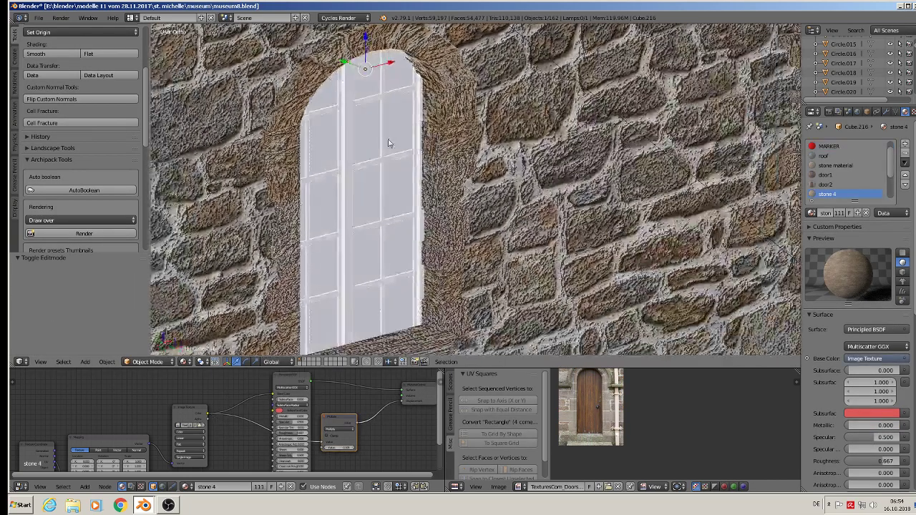
{"action": "key", "text": "g"}
{"action": "key", "text": "y"}
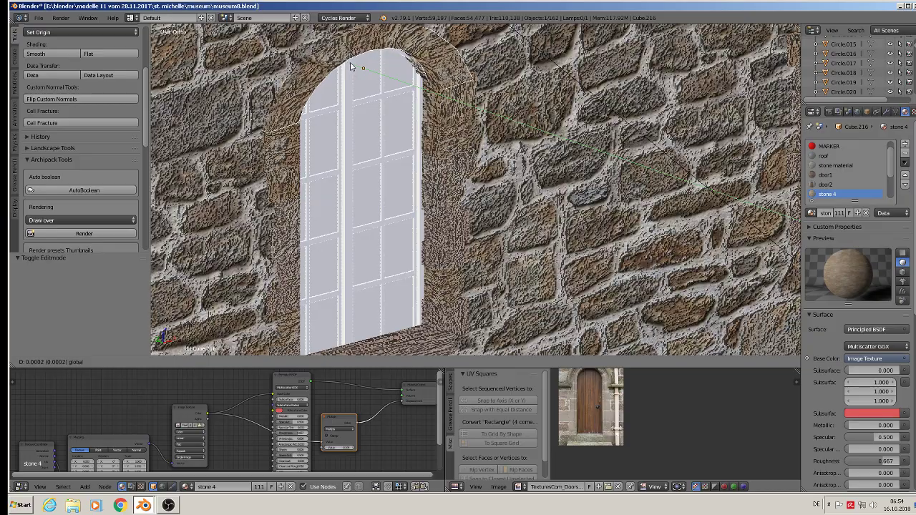
Confirm the arch's depth shift and zoom back out to the whole facade in front view
{"action": "left_click", "coordinate": [351, 67]}
{"action": "key", "text": "KP_1"}
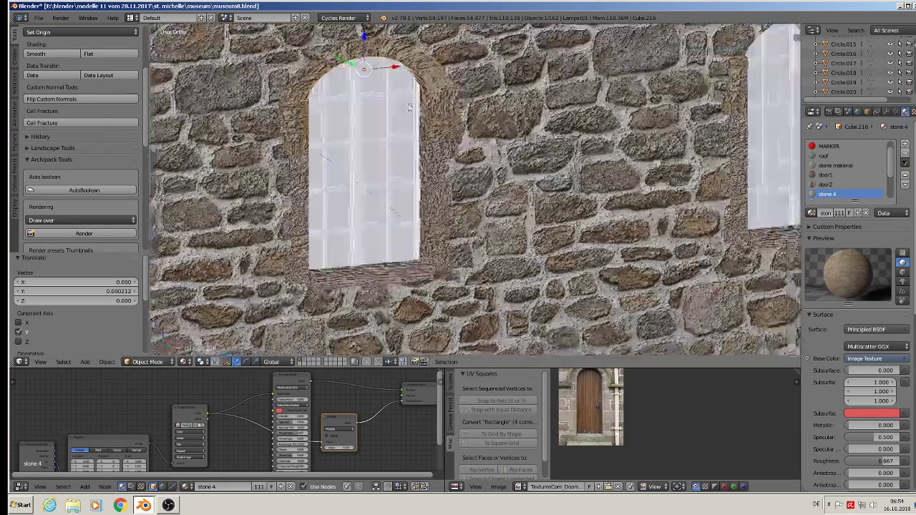
{"action": "scroll", "coordinate": [426, 134], "scroll_direction": "down", "scroll_amount": 2}
{"action": "scroll", "coordinate": [426, 134], "scroll_direction": "down", "scroll_amount": 2}
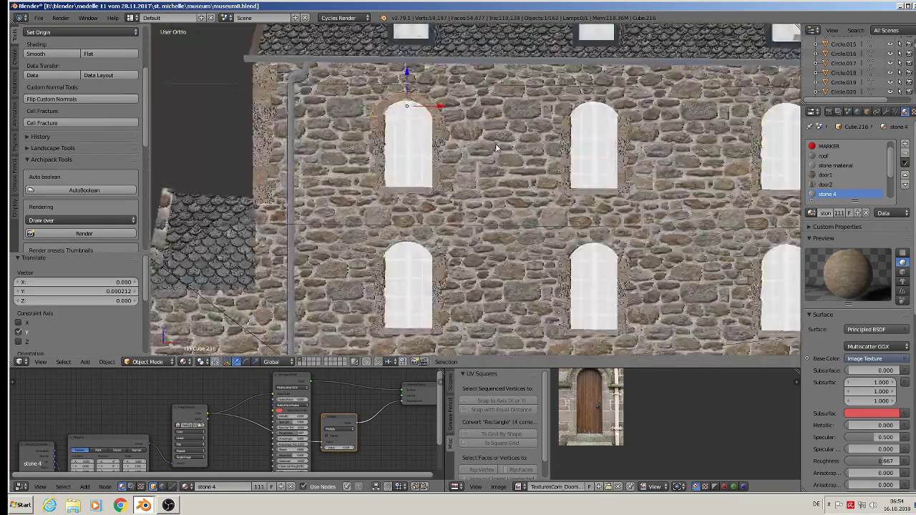
{"action": "mouse_move", "coordinate": [494, 147]}
{"action": "middle_mouse_down"}
{"action": "mouse_move", "coordinate": [525, 152]}
{"action": "mouse_move", "coordinate": [411, 166]}
{"action": "middle_mouse_up"}
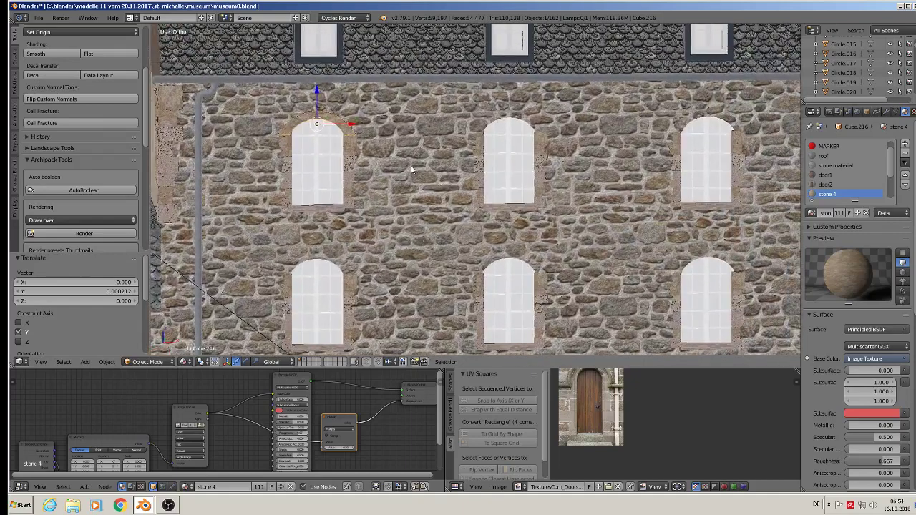
Duplicate the stone arch sideways over the middle and right upper windows
{"action": "key", "text": "shift+d"}
{"action": "right_click", "coordinate": [336, 109]}
{"action": "key", "text": "g"}
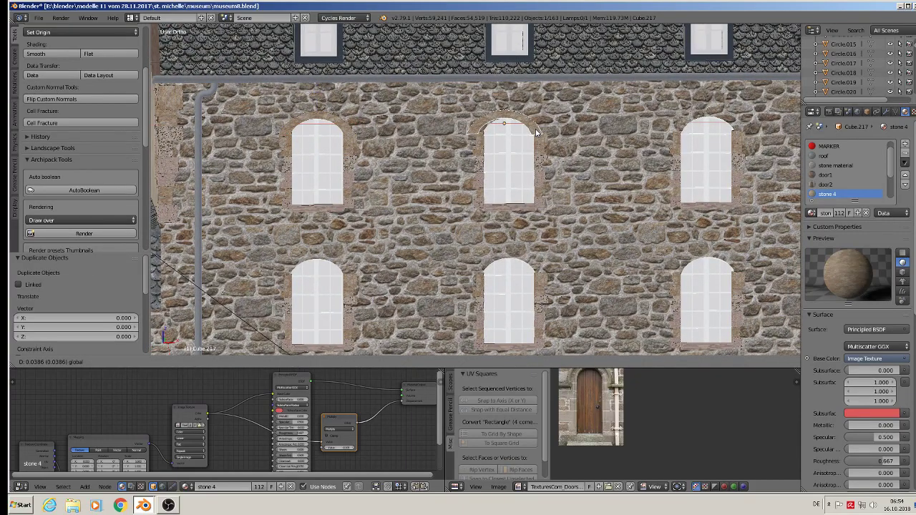
{"action": "left_click", "coordinate": [542, 133]}
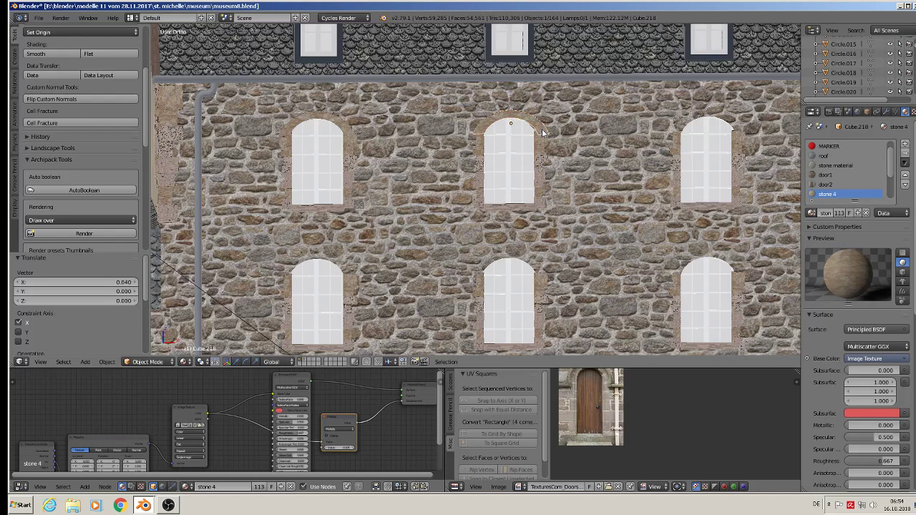
{"action": "key", "text": "shift+d"}
{"action": "key", "text": "g"}
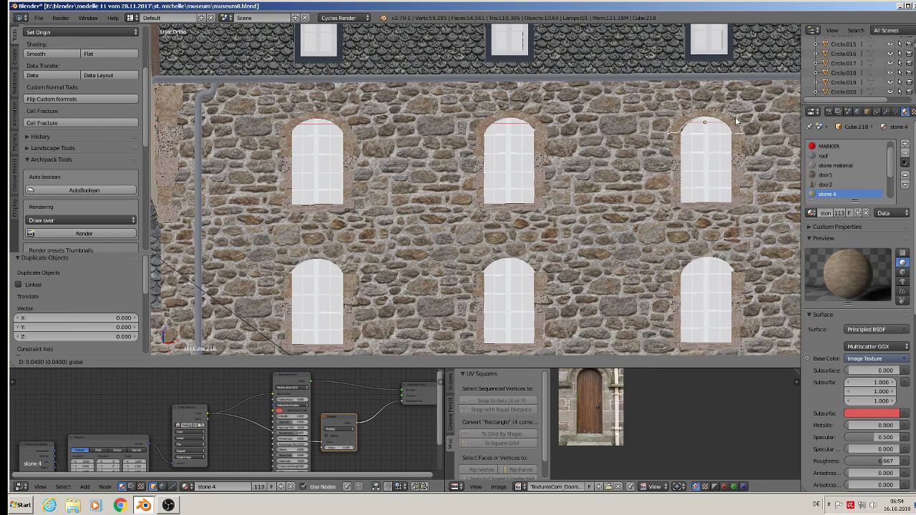
{"action": "left_click", "coordinate": [738, 121]}
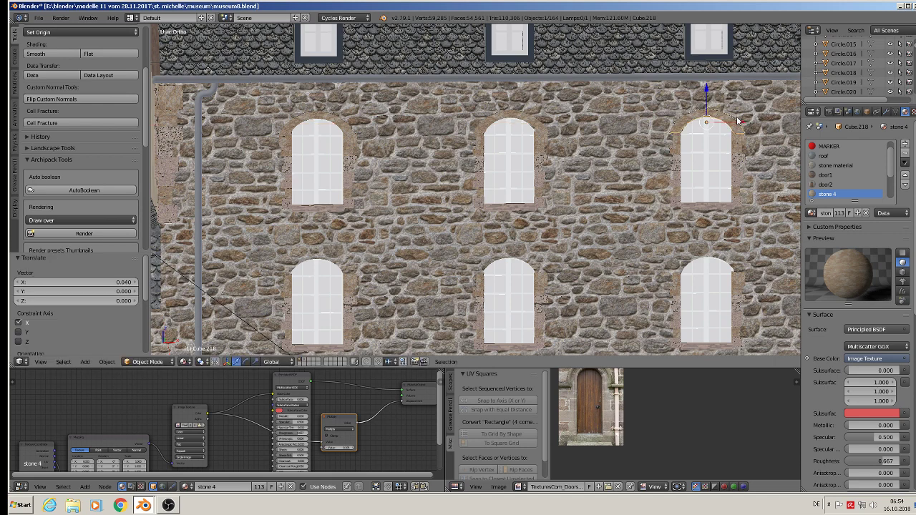
{"action": "scroll", "coordinate": [720, 159], "scroll_direction": "down", "scroll_amount": 3}
Copy the right upper arch straight down over the lower right window
{"action": "key", "text": "shift+d"}
{"action": "key", "text": "Escape"}
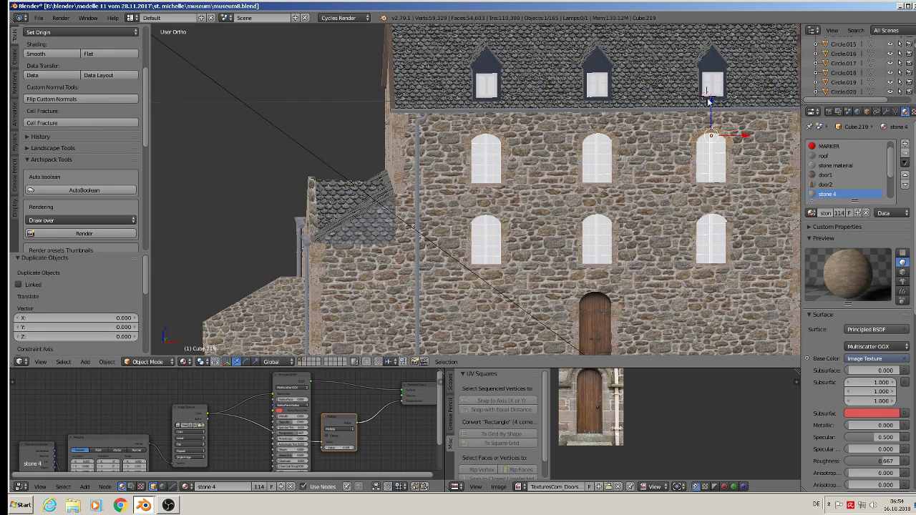
{"action": "key", "text": "g"}
{"action": "key", "text": "z"}
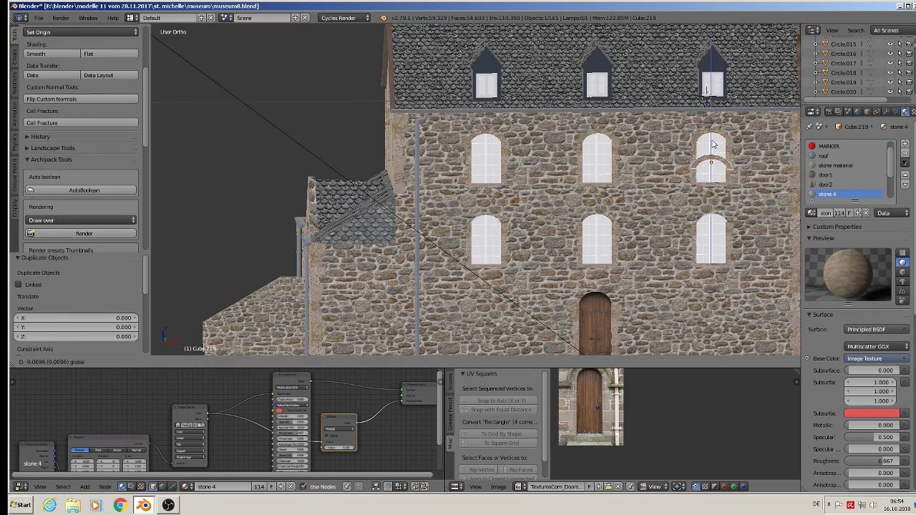
{"action": "left_click", "coordinate": [709, 188]}
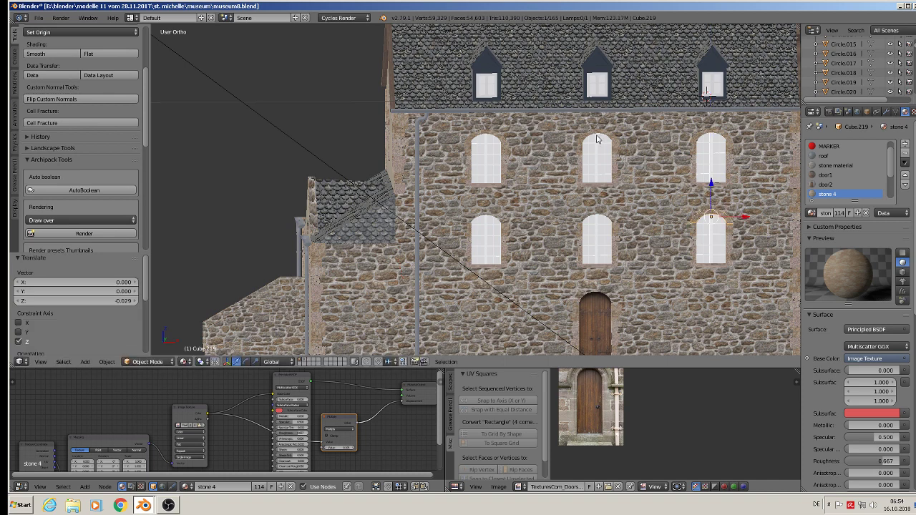
Copy the middle and left upper arches down along Z over the lower windows
{"action": "right_click", "coordinate": [598, 139]}
{"action": "key", "text": "shift+d"}
{"action": "key", "text": "z"}
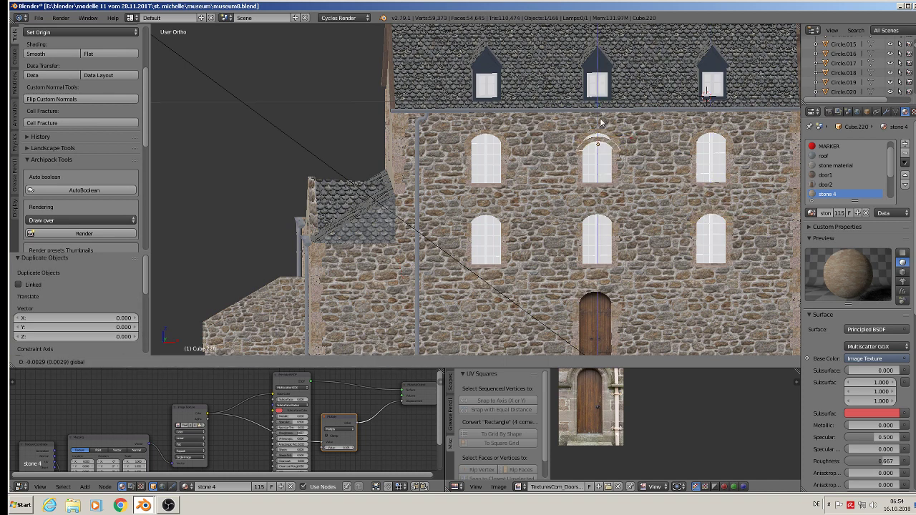
{"action": "left_click", "coordinate": [598, 184]}
{"action": "right_click", "coordinate": [499, 136]}
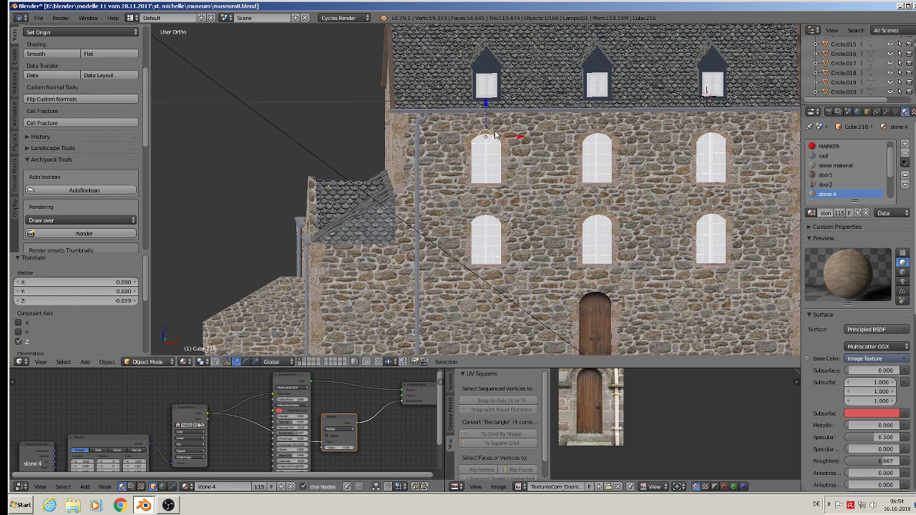
{"action": "key", "text": "shift+d"}
{"action": "key", "text": "z"}
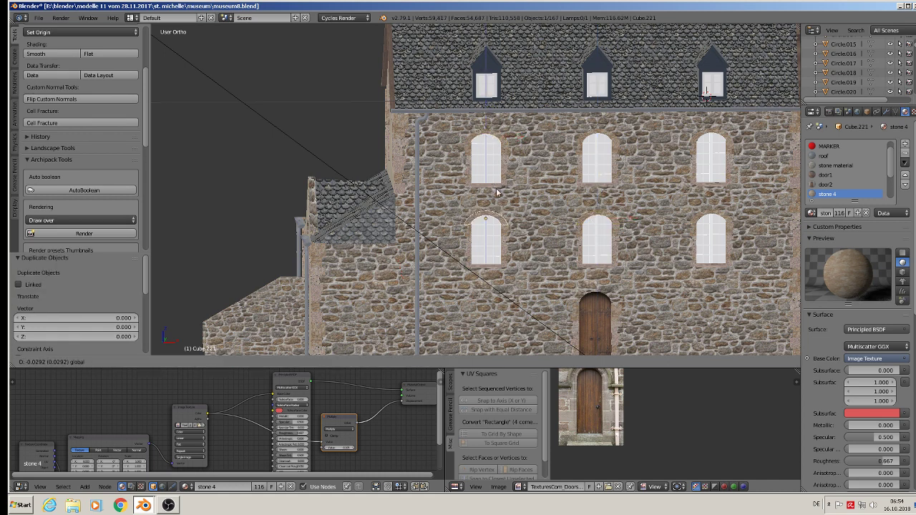
{"action": "left_click", "coordinate": [497, 192]}
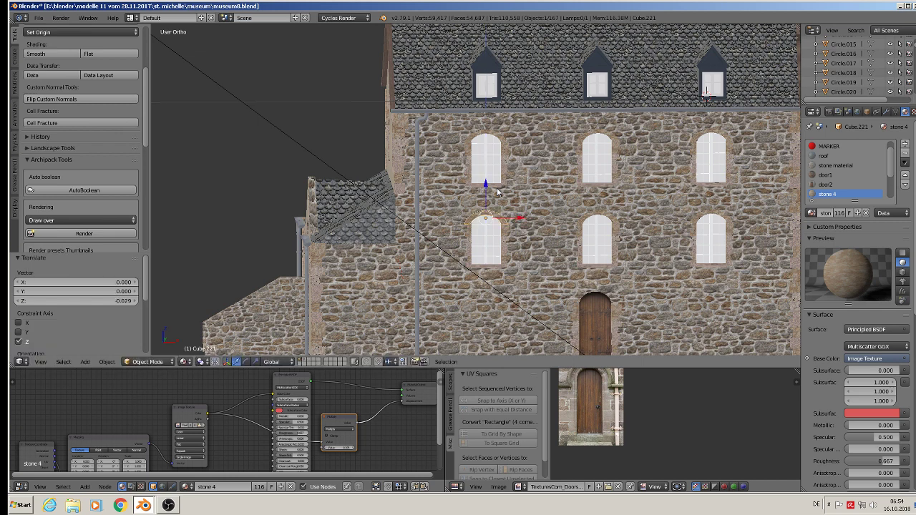
Duplicate the lower middle arch to make a copy for the door
{"action": "right_click", "coordinate": [614, 218]}
{"action": "key", "text": "shift+d"}
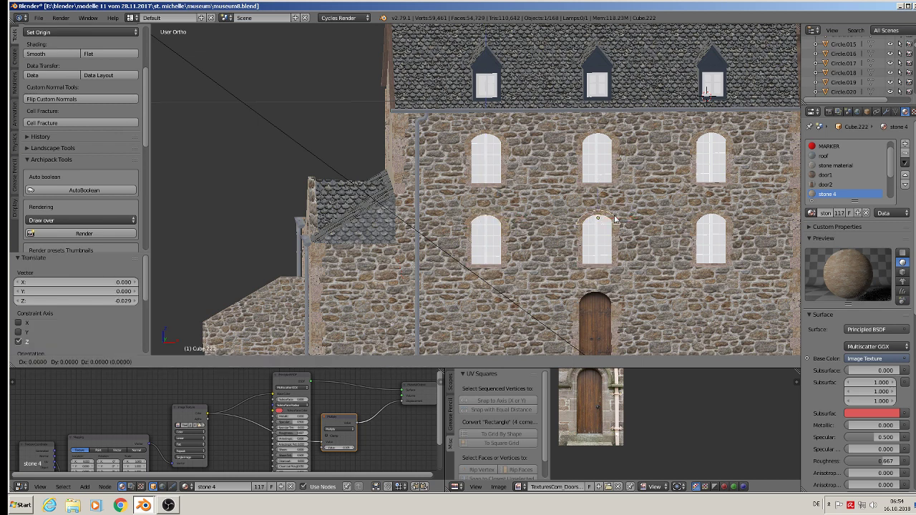
{"action": "key", "text": "Escape"}
Lower the arch copy along Z above the door and nudge it slightly sideways
{"action": "key", "text": "g"}
{"action": "key", "text": "z"}
{"action": "left_click", "coordinate": [593, 265]}
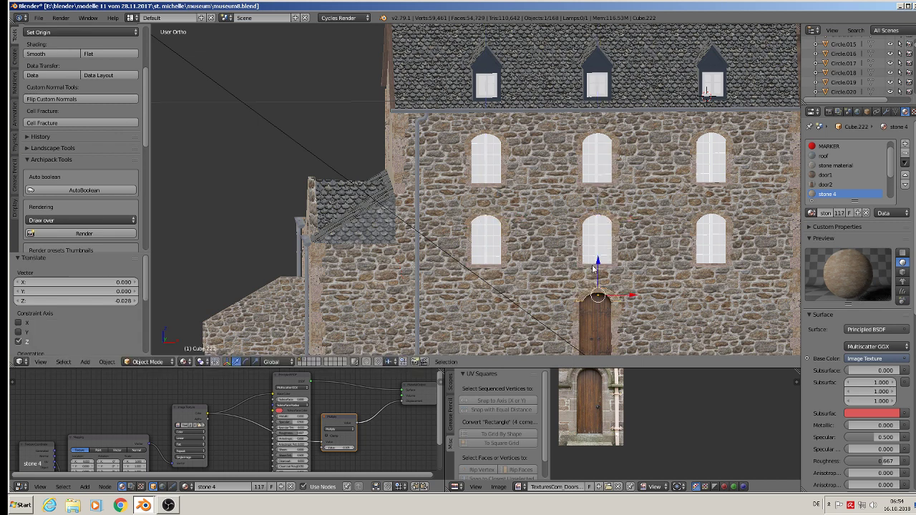
{"action": "scroll", "coordinate": [594, 267], "scroll_direction": "up", "scroll_amount": 4}
{"action": "scroll", "coordinate": [579, 279], "scroll_direction": "up", "scroll_amount": 2}
{"action": "scroll", "coordinate": [665, 149], "scroll_direction": "up", "scroll_amount": 3}
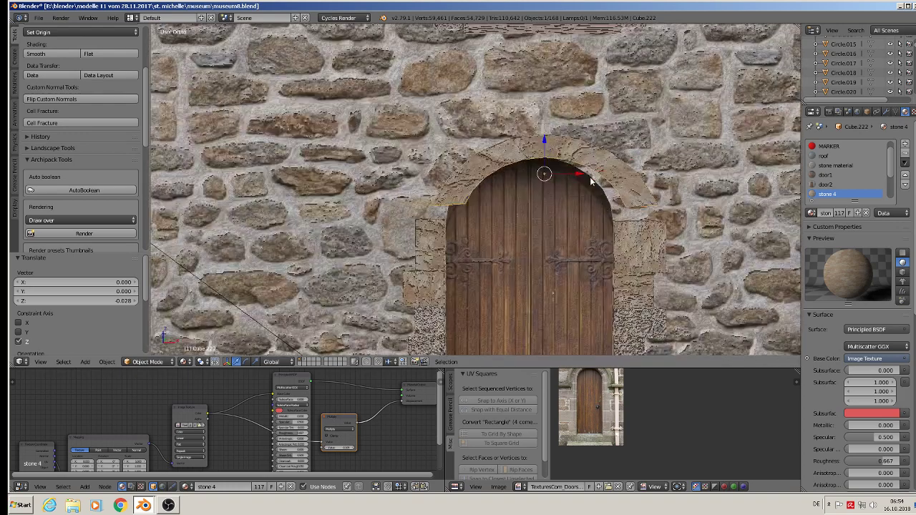
{"action": "left_click_drag", "start_coordinate": [577, 178], "coordinate": [560, 179]}
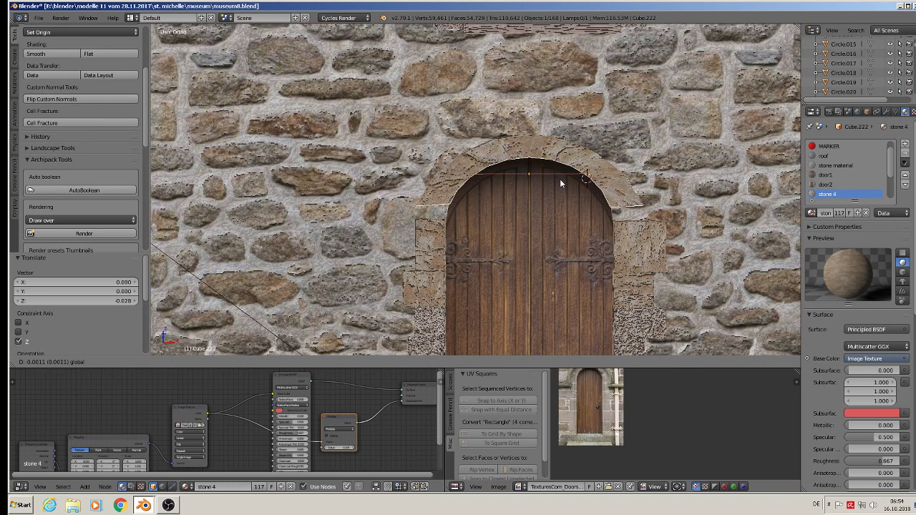
{"action": "scroll", "coordinate": [613, 223], "scroll_direction": "up", "scroll_amount": 1}
{"action": "scroll", "coordinate": [638, 245], "scroll_direction": "down", "scroll_amount": 1}
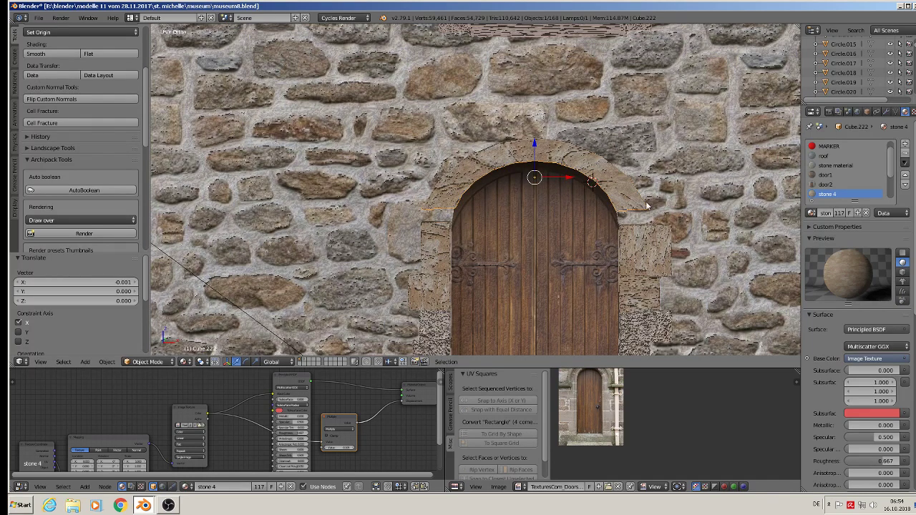
Raise the top of the stone jamb right of the door to meet the arch
{"action": "key", "text": "Tab"}
{"action": "key", "text": "Tab"}
{"action": "right_click", "coordinate": [439, 234]}
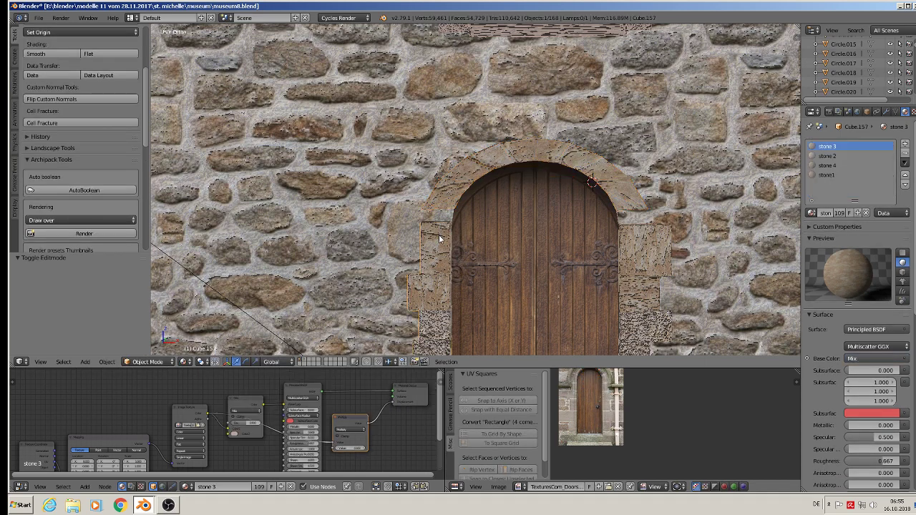
{"action": "key", "text": "Tab"}
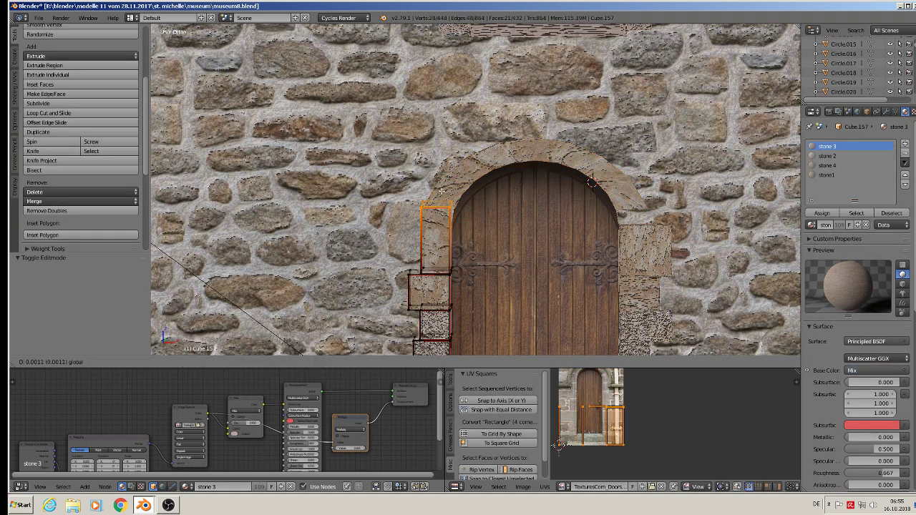
{"action": "key", "text": "Tab"}
{"action": "right_click", "coordinate": [647, 237]}
{"action": "key", "text": "Tab"}
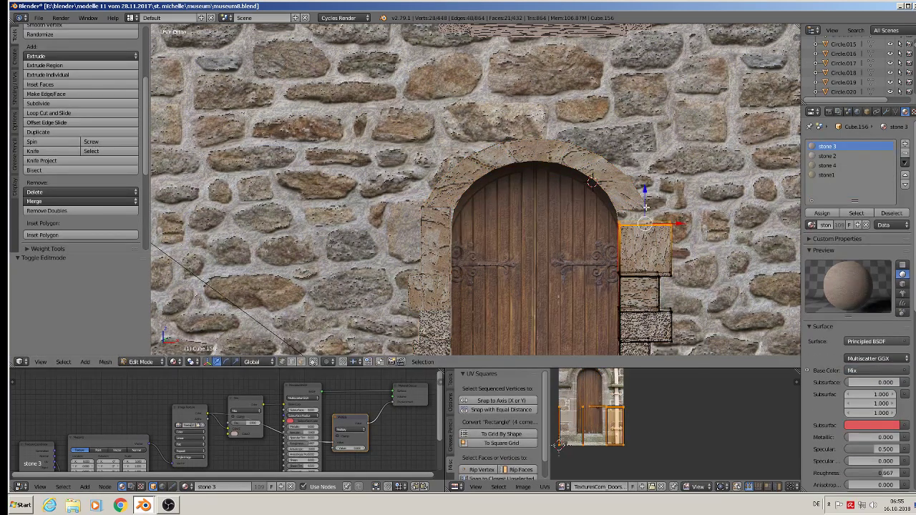
{"action": "key", "text": "g"}
{"action": "left_click", "coordinate": [646, 197]}
{"action": "key", "text": "Tab"}
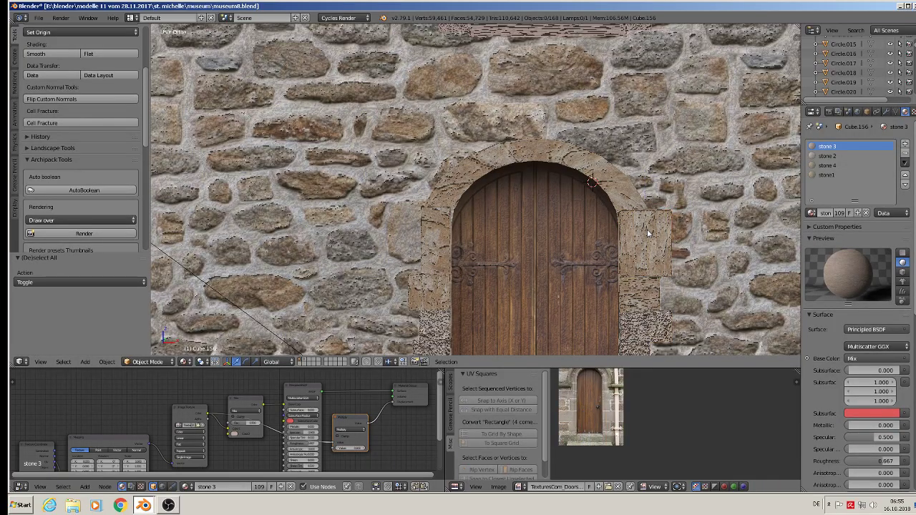
{"action": "scroll", "coordinate": [647, 234], "scroll_direction": "down", "scroll_amount": 3}
{"action": "key", "text": "Tab"}
Select the stone wall object with the windows and enter its Edit Mode
{"action": "key", "text": "a"}
{"action": "scroll", "coordinate": [647, 229], "scroll_direction": "down", "scroll_amount": 3}
{"action": "scroll", "coordinate": [647, 231], "scroll_direction": "down", "scroll_amount": 3}
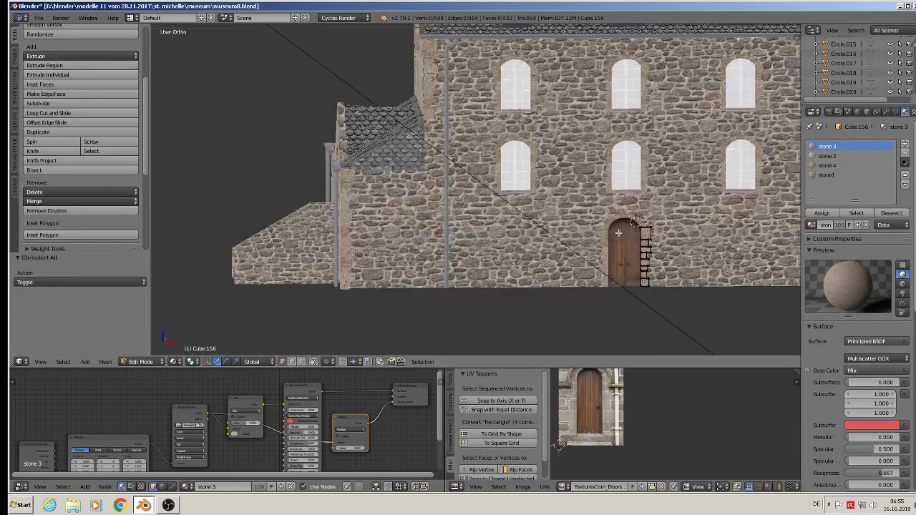
{"action": "middle_click_drag", "start_coordinate": [471, 211], "coordinate": [612, 218]}
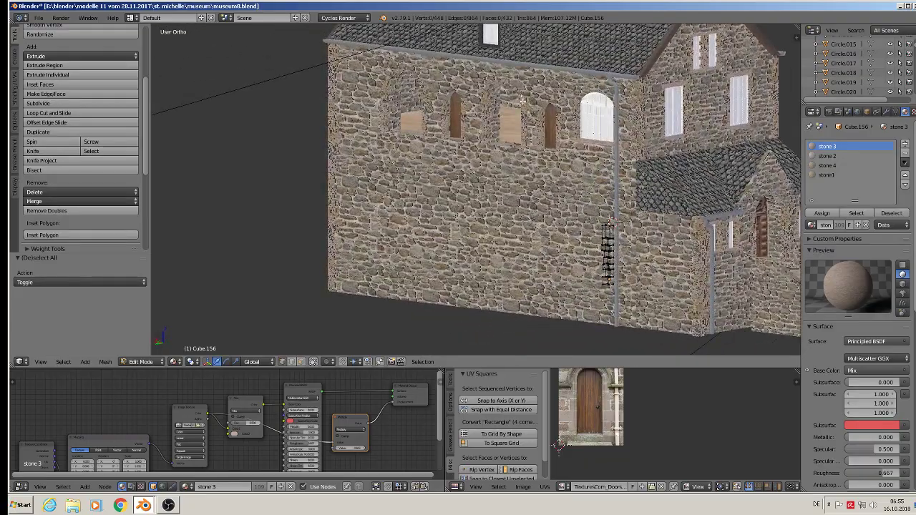
{"action": "scroll", "coordinate": [522, 103], "scroll_direction": "up", "scroll_amount": 3}
{"action": "middle_click_drag", "start_coordinate": [529, 103], "coordinate": [561, 125]}
{"action": "scroll", "coordinate": [497, 113], "scroll_direction": "up", "scroll_amount": 2}
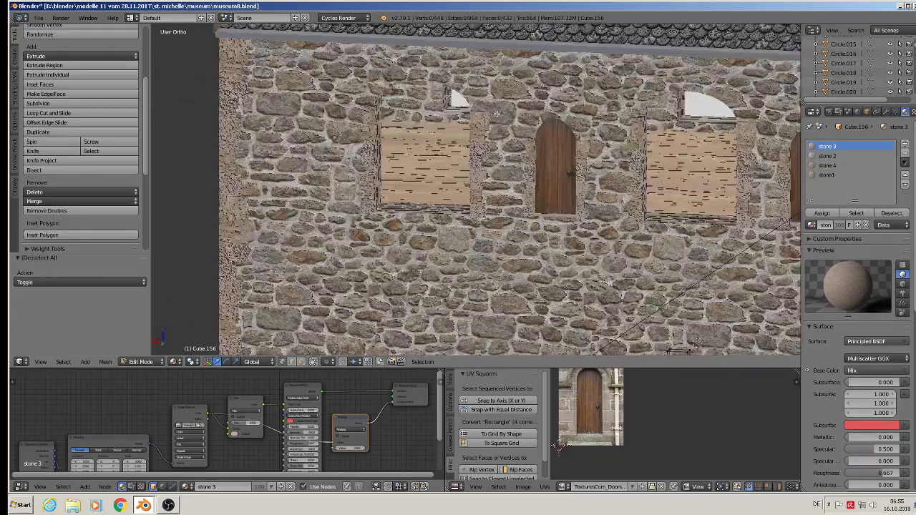
{"action": "key", "text": "Tab"}
{"action": "right_click", "coordinate": [468, 90]}
{"action": "key", "text": "Tab"}
{"action": "scroll", "coordinate": [468, 89], "scroll_direction": "up", "scroll_amount": 3}
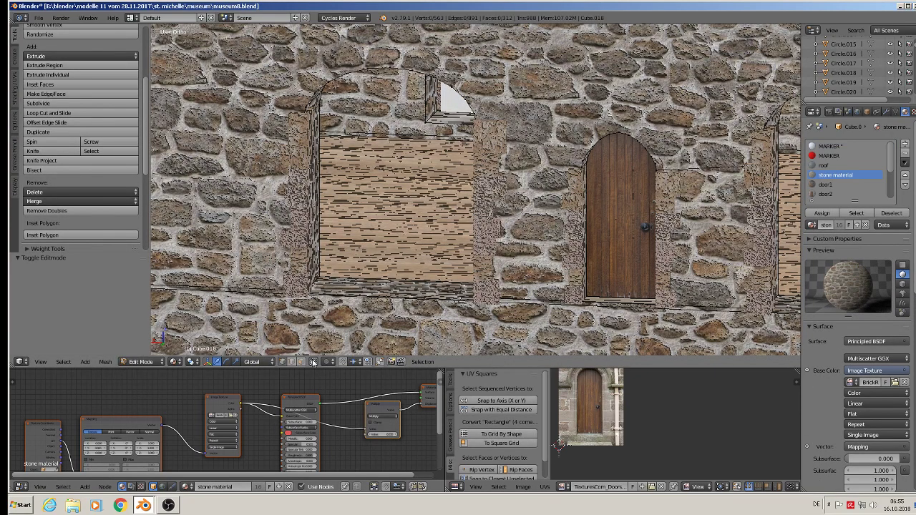
Select the window arch's edge path, duplicate it and separate it into a new object
{"action": "right_click", "coordinate": [304, 109]}
{"action": "right_click", "coordinate": [477, 116], "text": "ctrl"}
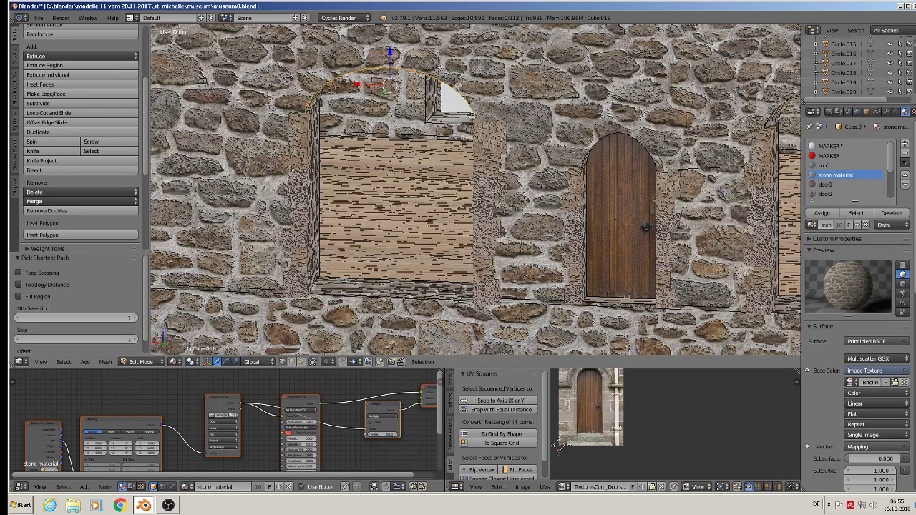
{"action": "middle_click_drag", "start_coordinate": [456, 115], "coordinate": [467, 147], "text": "shift"}
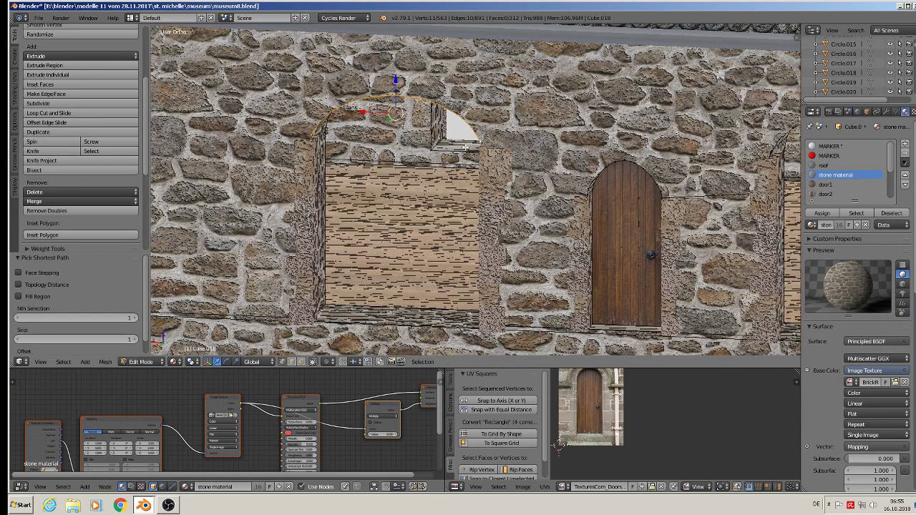
{"action": "key", "text": "shift+d"}
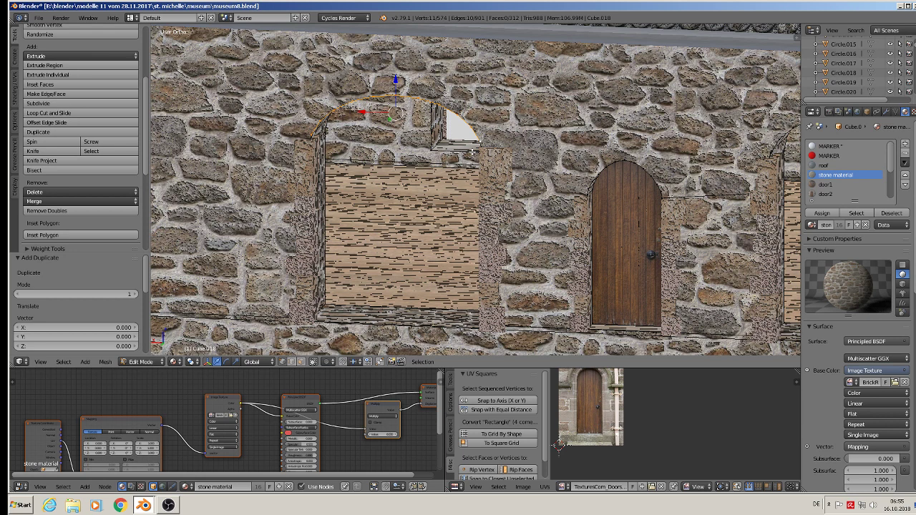
{"action": "key", "text": "p"}
{"action": "left_click", "coordinate": [473, 152]}
Set the new arch object's origin, then select all its vertices in Edit Mode
{"action": "key", "text": "Tab"}
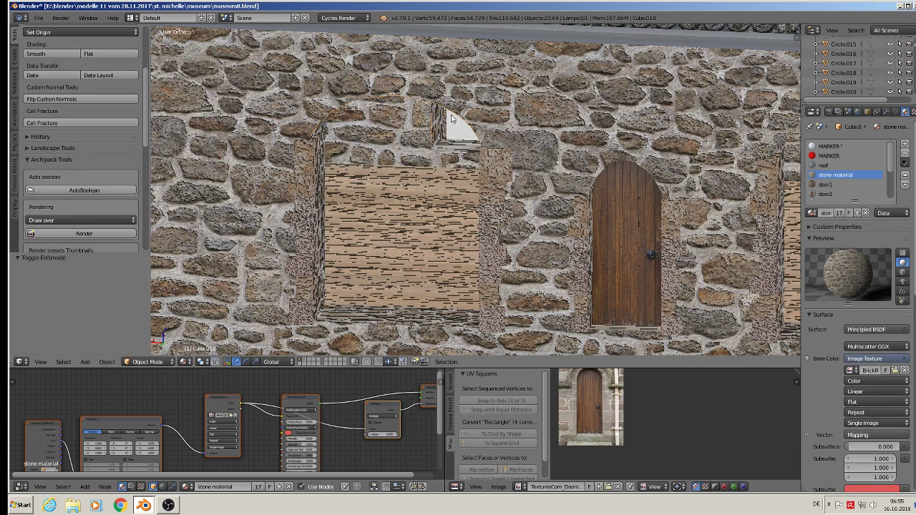
{"action": "left_click", "coordinate": [55, 30]}
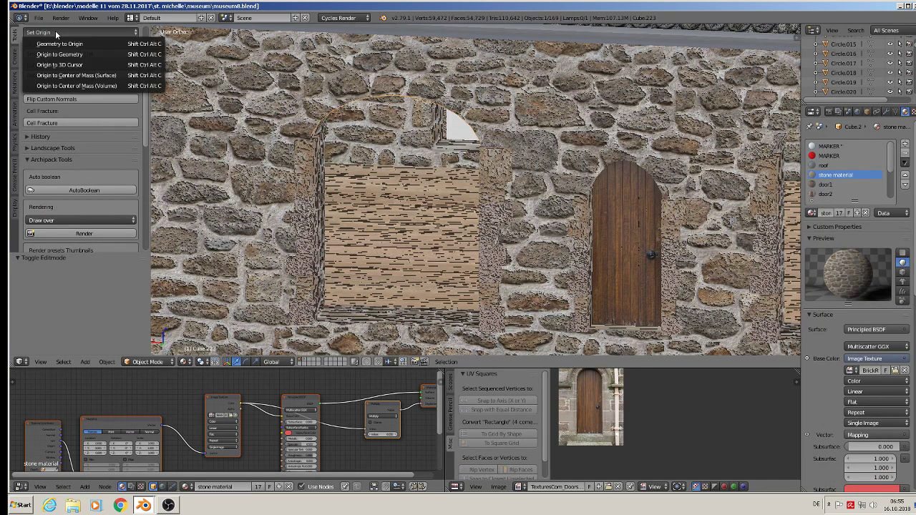
{"action": "left_click", "coordinate": [57, 55]}
{"action": "key", "text": "Tab"}
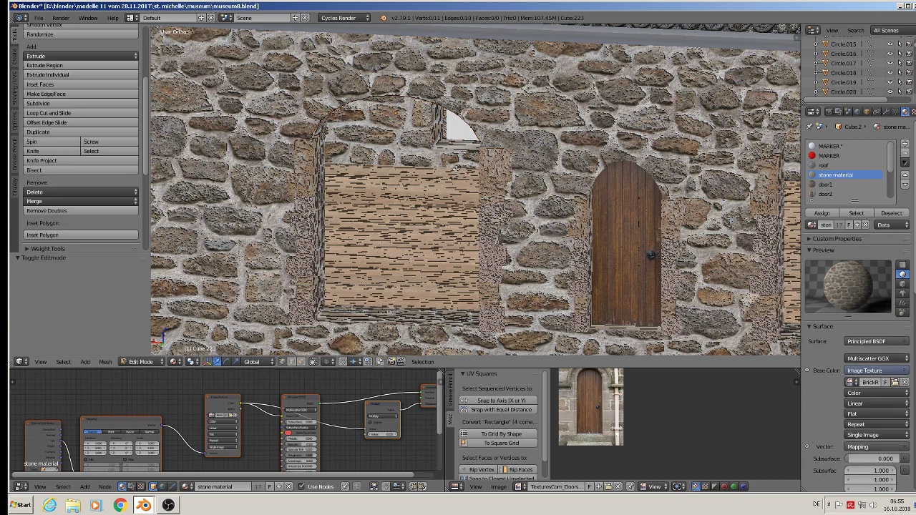
{"action": "key", "text": "a"}
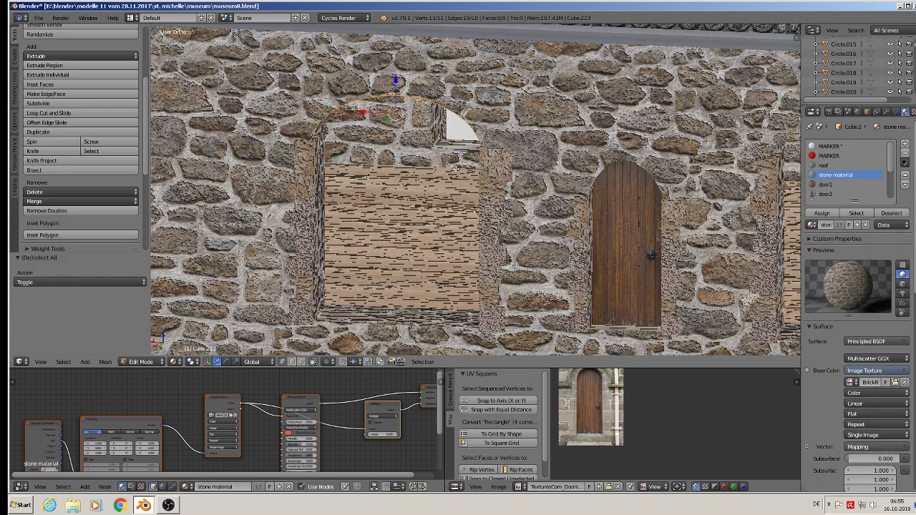
Run Offset Edges, found by searching 'edge of', on the separated arch curve
{"action": "key", "text": "w"}
{"action": "key", "text": "Escape"}
{"action": "key", "text": "space"}
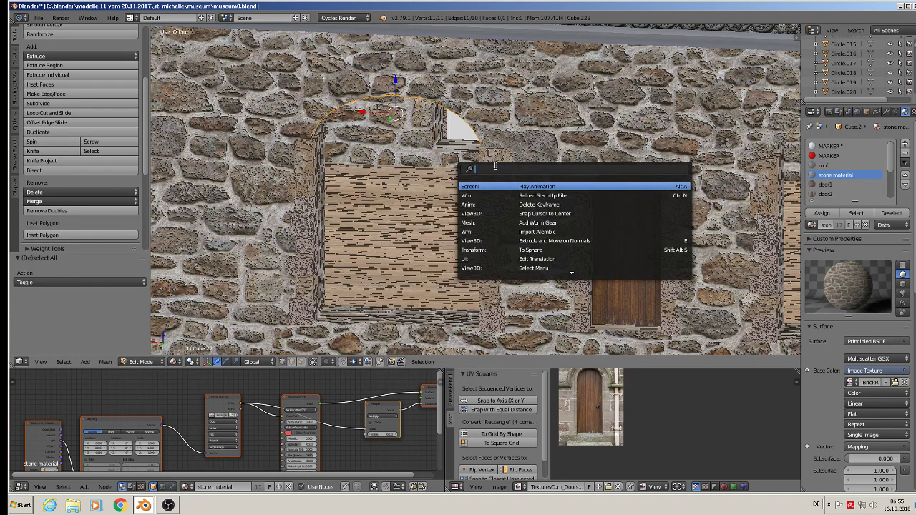
{"action": "type", "text": "e"}
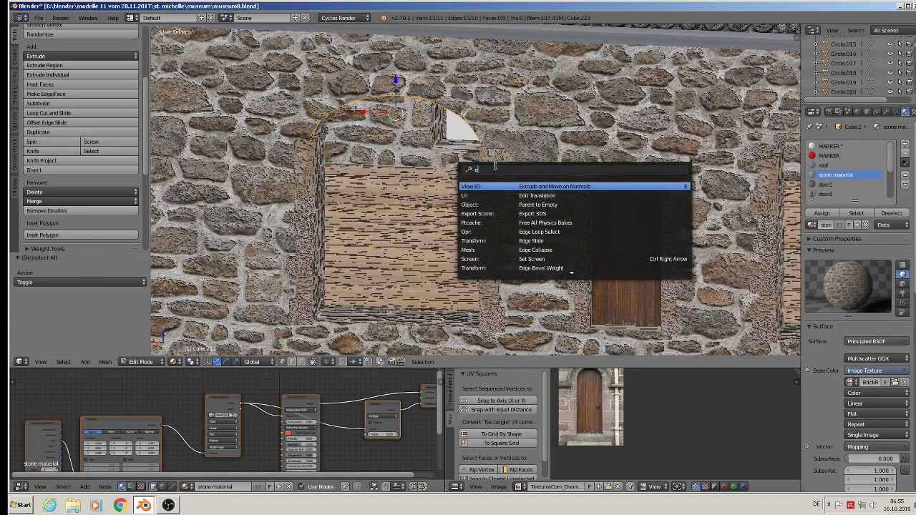
{"action": "type", "text": "dge"}
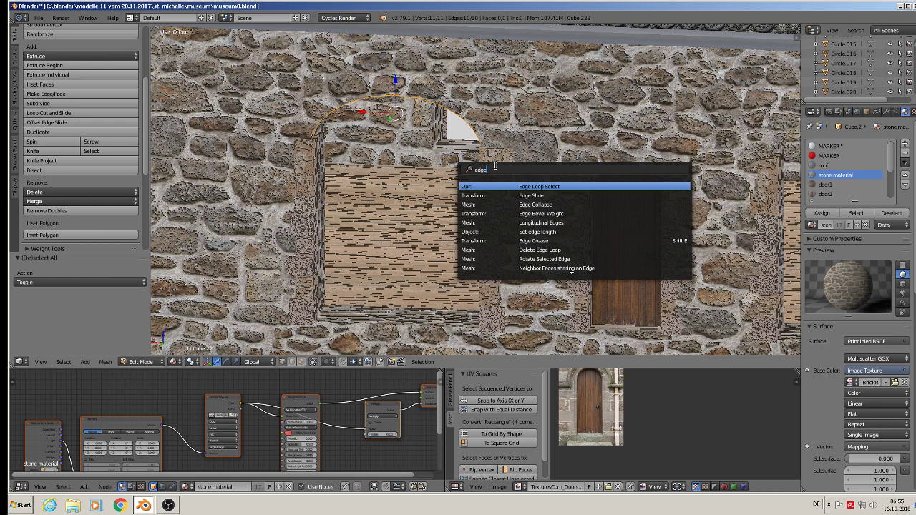
{"action": "type", "text": " of"}
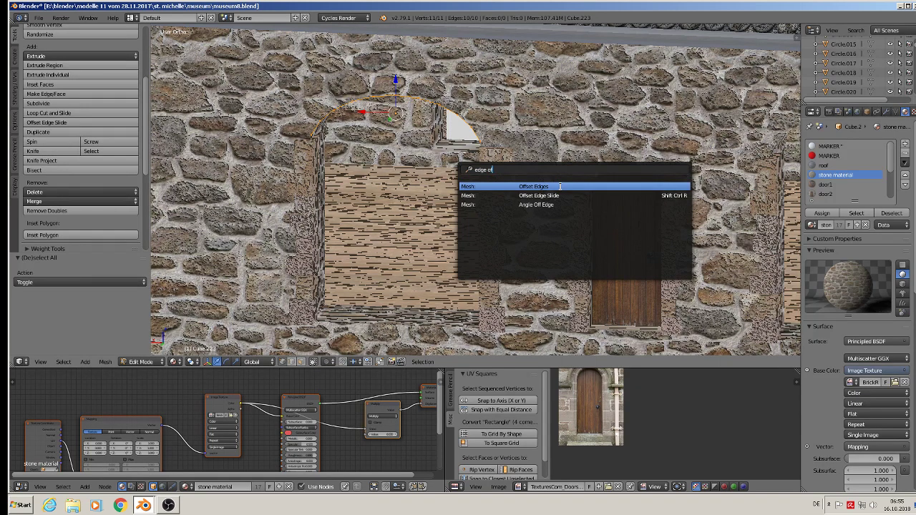
{"action": "left_click", "coordinate": [560, 187]}
Shrink the arch, lower it onto the left window, and rescale it to about 0.59
{"action": "scroll", "coordinate": [510, 178], "scroll_direction": "down", "scroll_amount": 4}
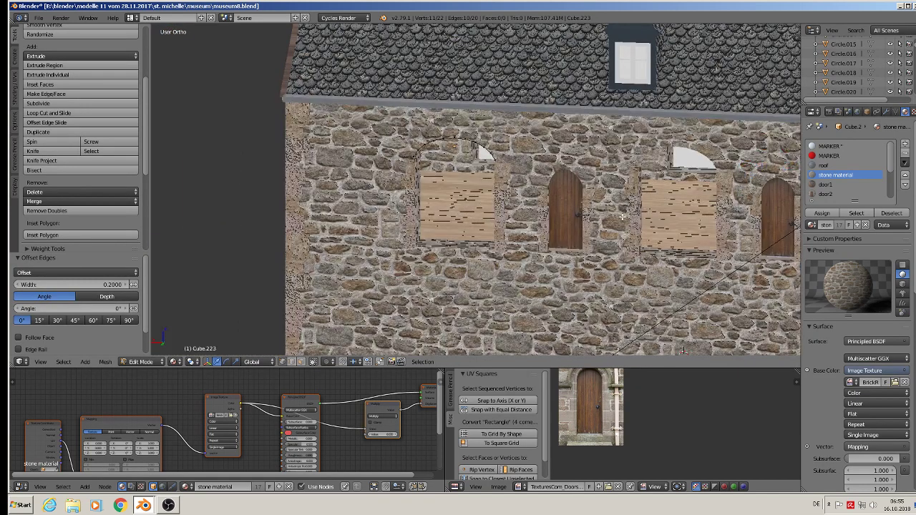
{"action": "key", "text": "s"}
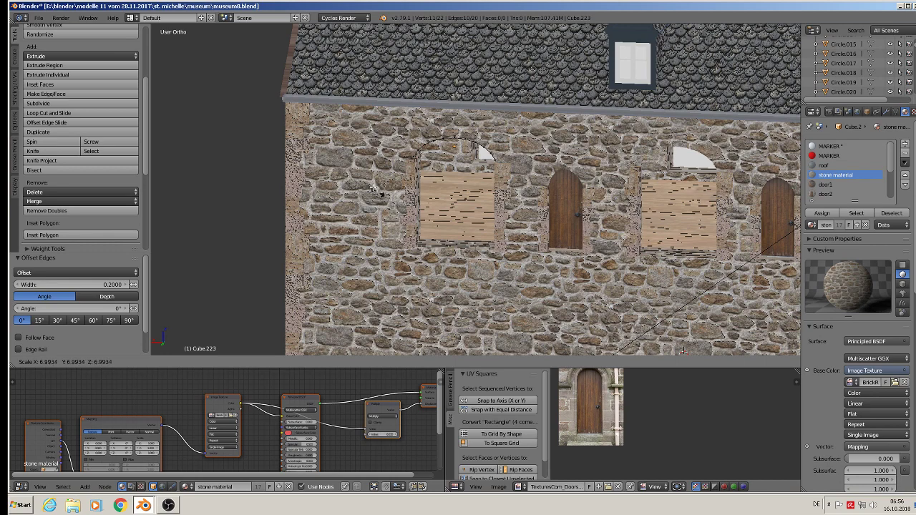
{"action": "left_click", "coordinate": [696, 244]}
{"action": "scroll", "coordinate": [532, 112], "scroll_direction": "down", "scroll_amount": 3}
{"action": "scroll", "coordinate": [532, 113], "scroll_direction": "down", "scroll_amount": 3}
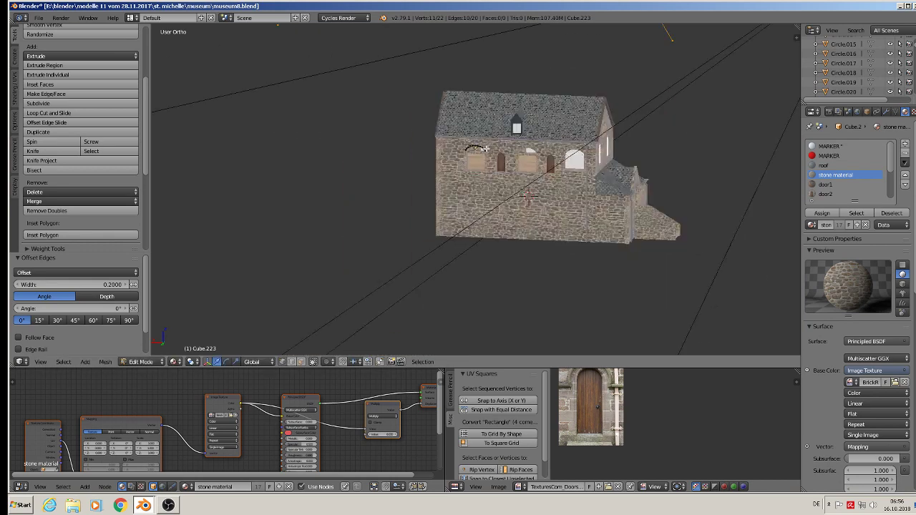
{"action": "scroll", "coordinate": [533, 112], "scroll_direction": "down", "scroll_amount": 1}
{"action": "scroll", "coordinate": [532, 113], "scroll_direction": "down", "scroll_amount": 2}
{"action": "scroll", "coordinate": [536, 90], "scroll_direction": "up", "scroll_amount": 3}
{"action": "key", "text": "s"}
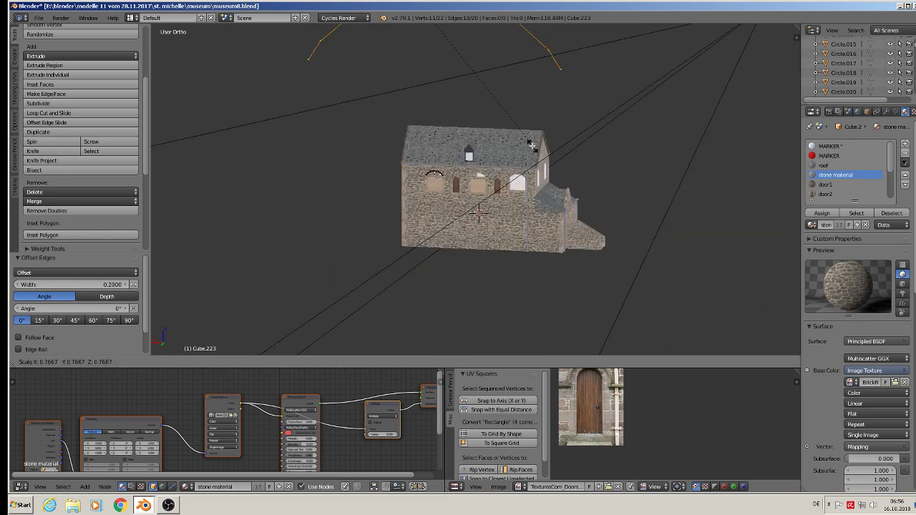
{"action": "left_click", "coordinate": [452, 43]}
{"action": "scroll", "coordinate": [447, 53], "scroll_direction": "up", "scroll_amount": 3, "text": "shift"}
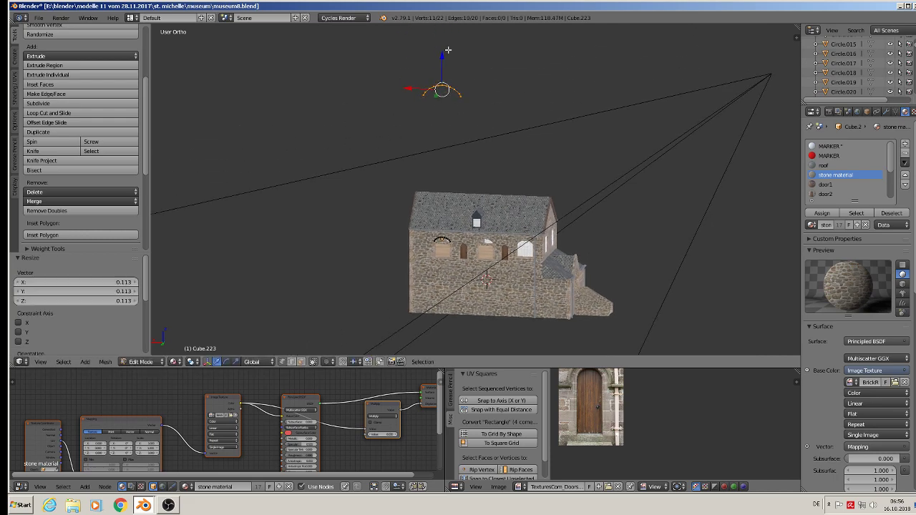
{"action": "key", "text": "g"}
{"action": "key", "text": "z"}
{"action": "left_click", "coordinate": [444, 210]}
{"action": "scroll", "coordinate": [451, 204], "scroll_direction": "up", "scroll_amount": 3}
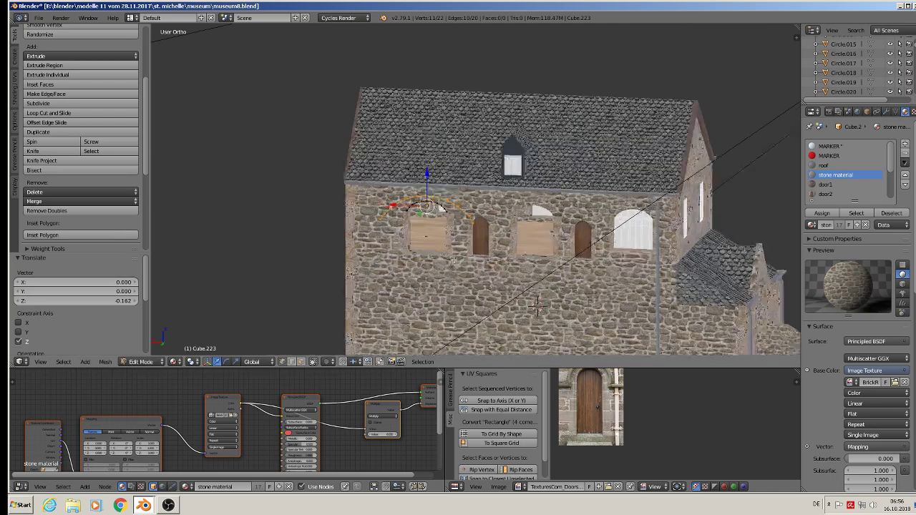
{"action": "scroll", "coordinate": [453, 202], "scroll_direction": "up", "scroll_amount": 4}
{"action": "key", "text": "s"}
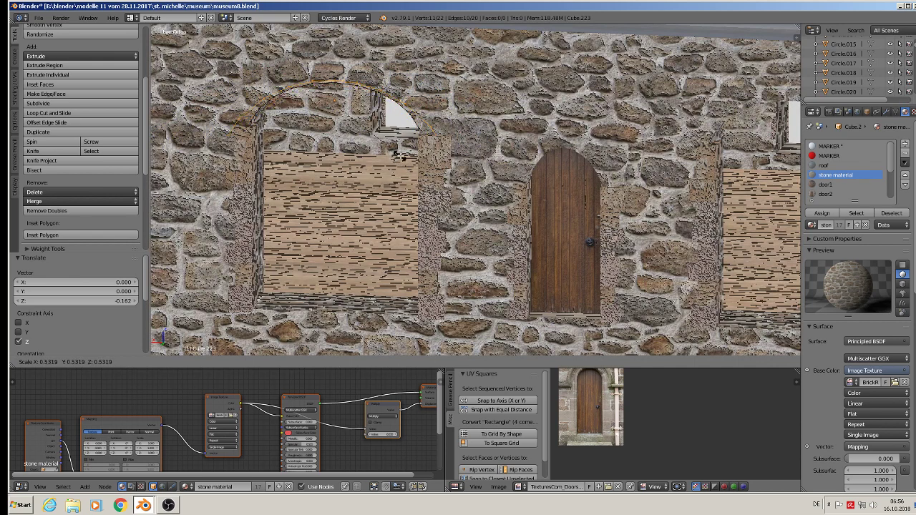
{"action": "left_click", "coordinate": [407, 161]}
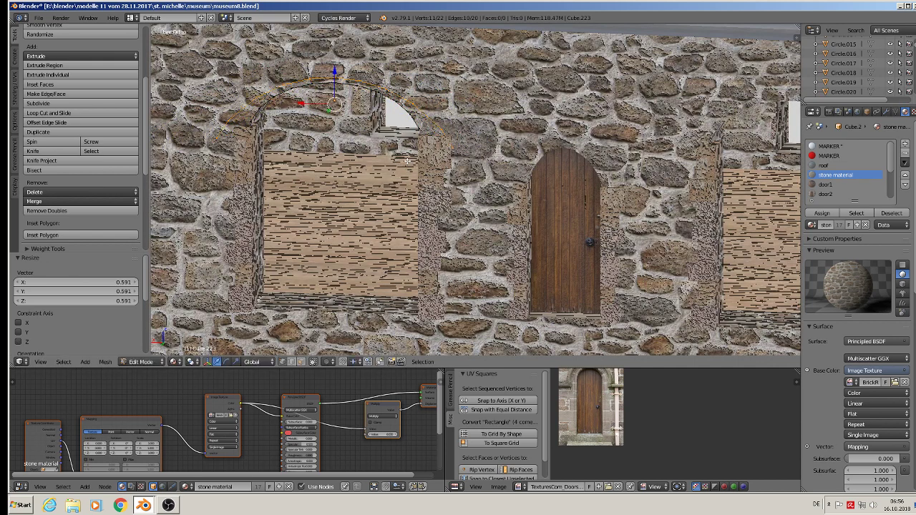
Raise the arch, narrow it along X, then enlarge it evenly to about 1.11
{"action": "middle_click_drag", "start_coordinate": [408, 161], "coordinate": [407, 161]}
{"action": "key", "text": "KP_1"}
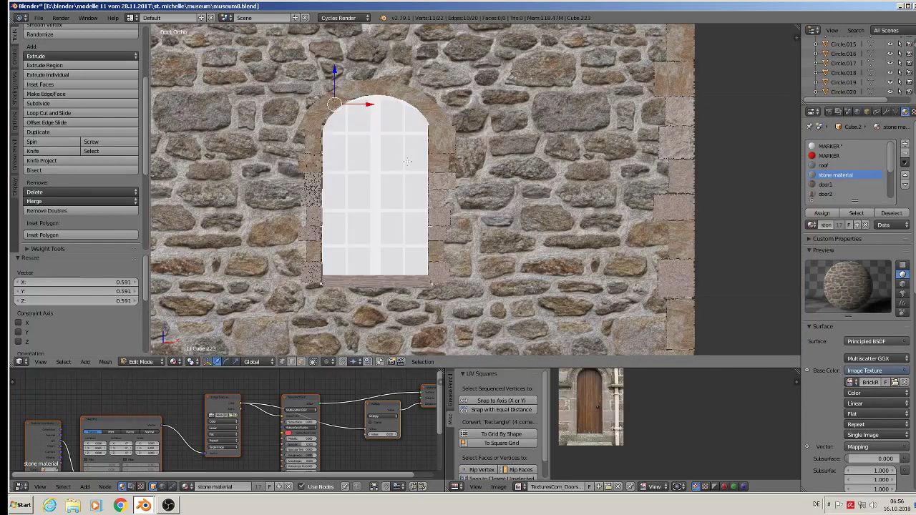
{"action": "key", "text": "ctrl+KP_1"}
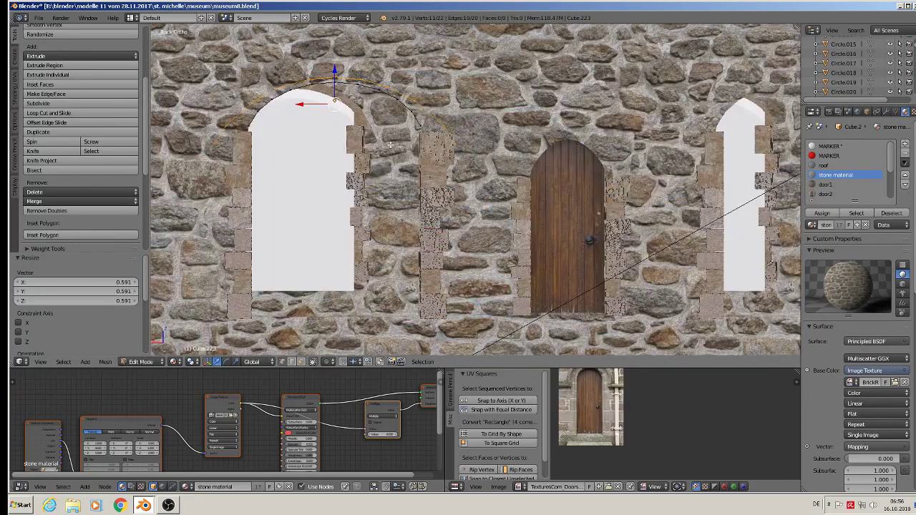
{"action": "key", "text": "g"}
{"action": "key", "text": "z"}
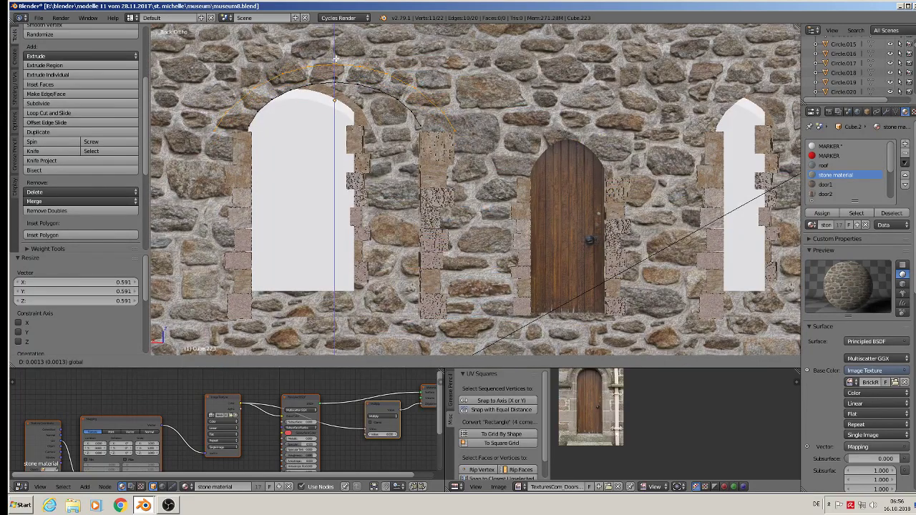
{"action": "left_click", "coordinate": [454, 155]}
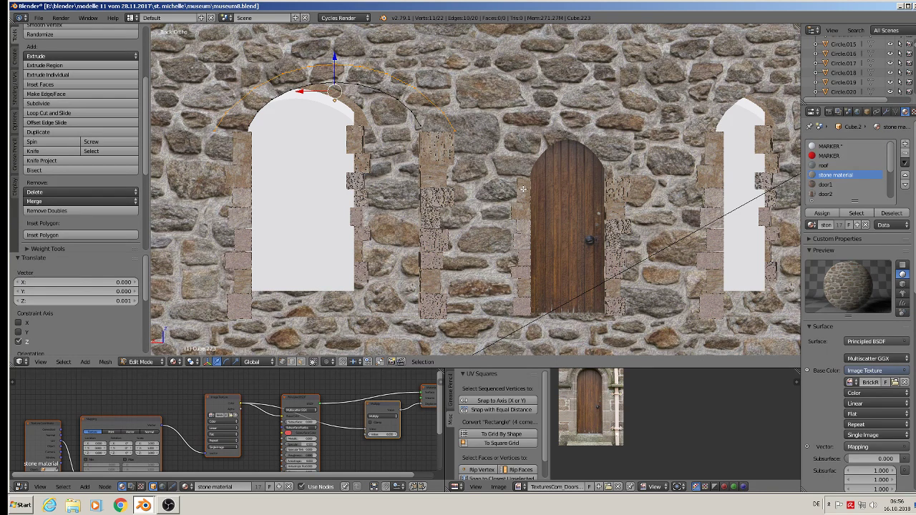
{"action": "key", "text": "s"}
{"action": "key", "text": "x"}
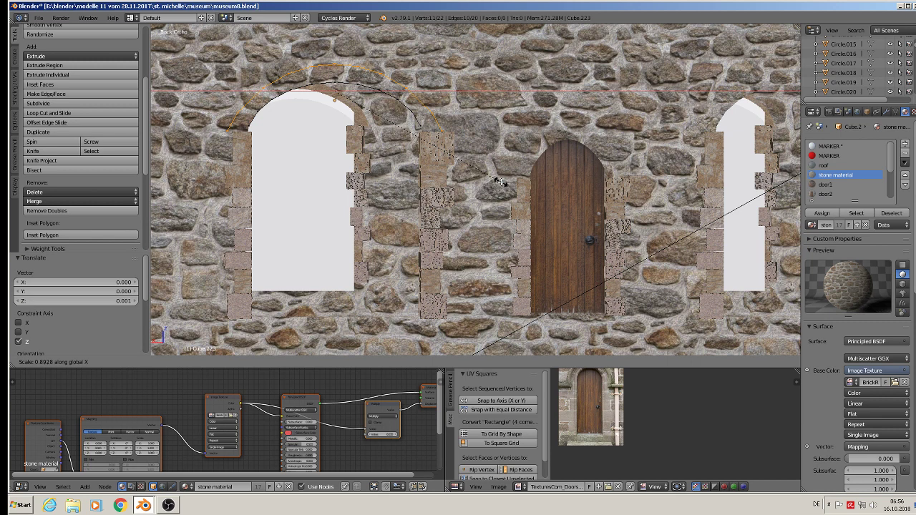
{"action": "left_click", "coordinate": [501, 182]}
{"action": "key", "text": "s"}
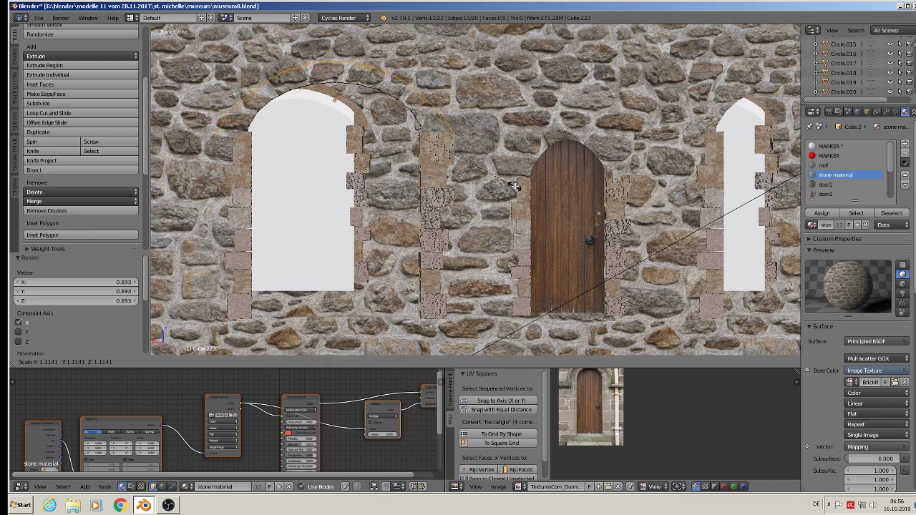
{"action": "left_click", "coordinate": [515, 186]}
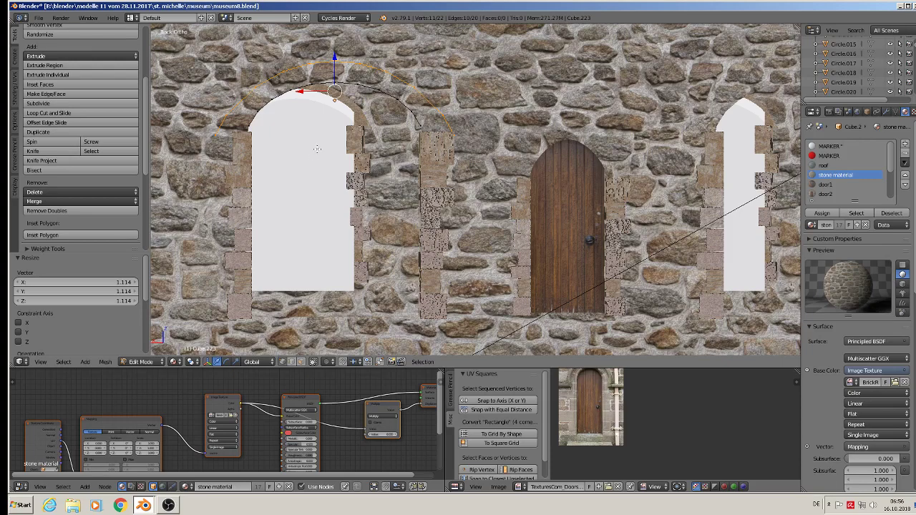
Join the arc's two left-end vertices with an edge and nudge the right-end vertex into place
{"action": "left_click", "coordinate": [215, 133]}
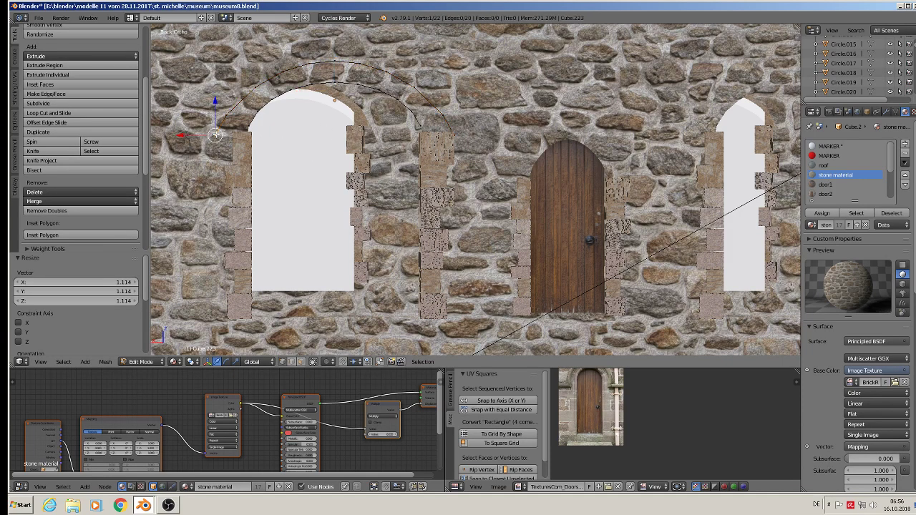
{"action": "left_click", "coordinate": [245, 129], "text": "shift"}
{"action": "key", "text": "f"}
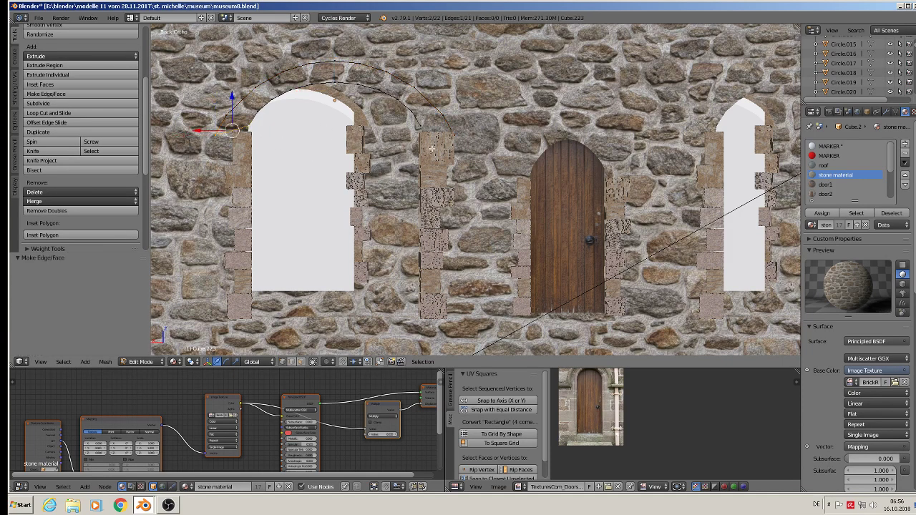
{"action": "left_click", "coordinate": [421, 127]}
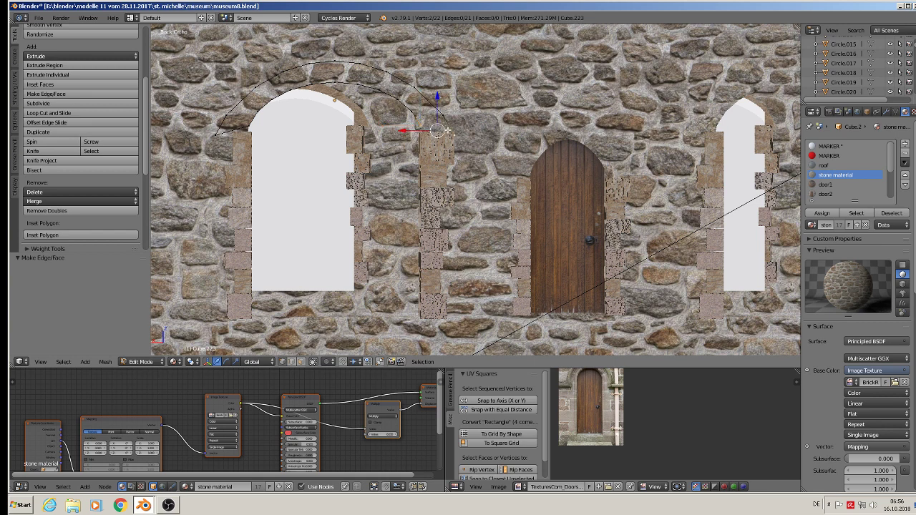
{"action": "left_click_drag", "start_coordinate": [458, 132], "coordinate": [456, 106]}
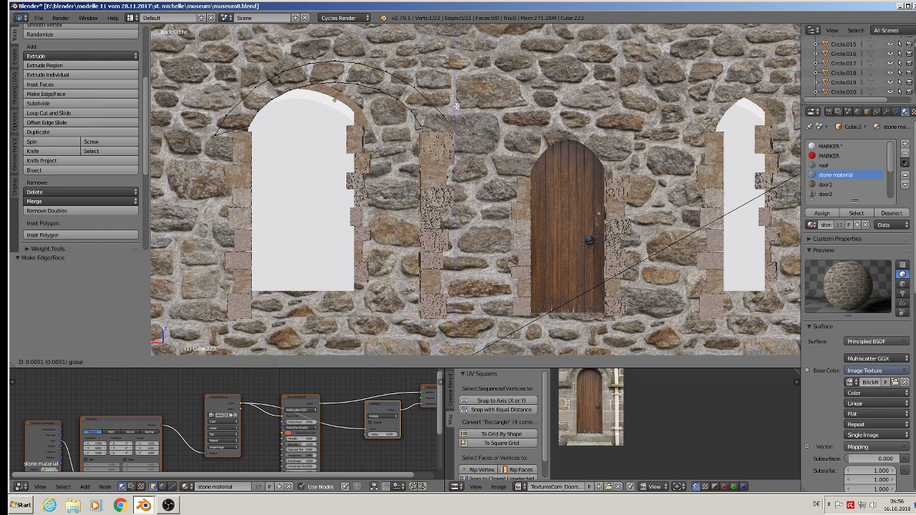
{"action": "left_click", "coordinate": [456, 101]}
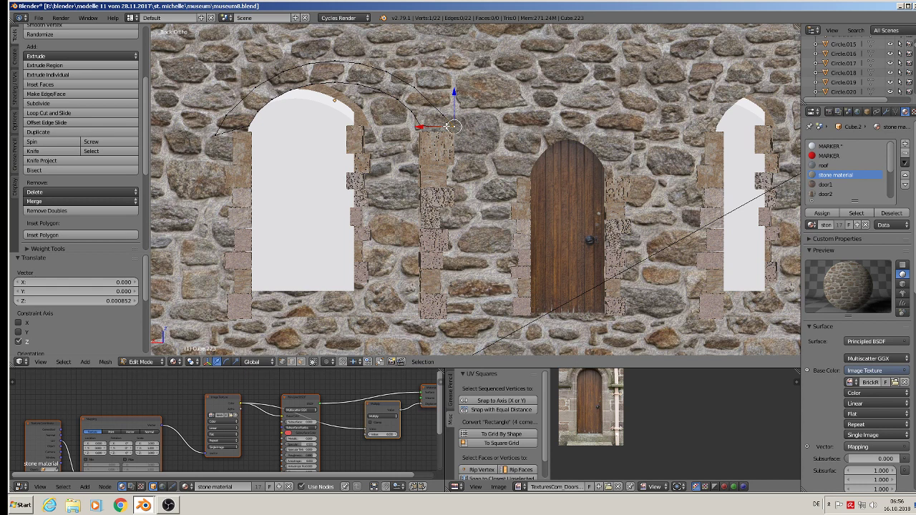
{"action": "key", "text": "g"}
{"action": "key", "text": "x"}
{"action": "left_click", "coordinate": [441, 128]}
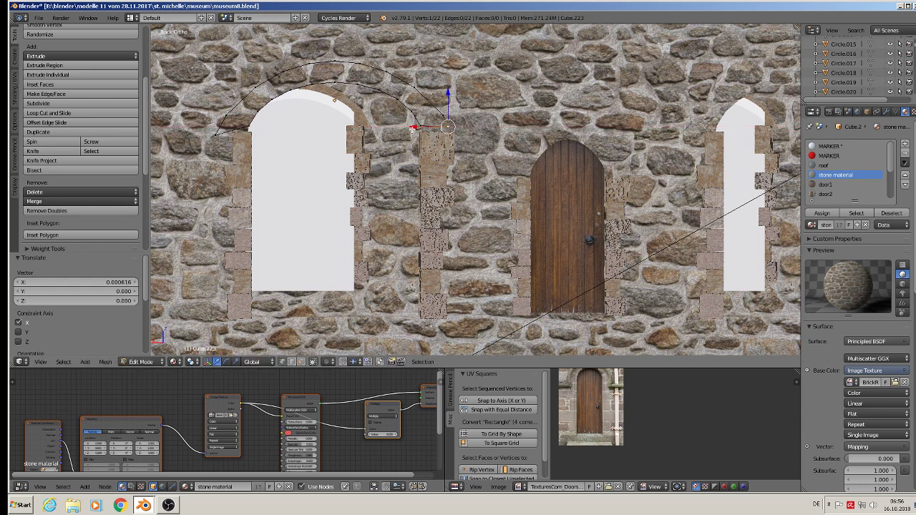
Nudge the arc's left-end vertex vertically and horizontally to line it up
{"action": "right_click", "coordinate": [219, 135]}
{"action": "key", "text": "g"}
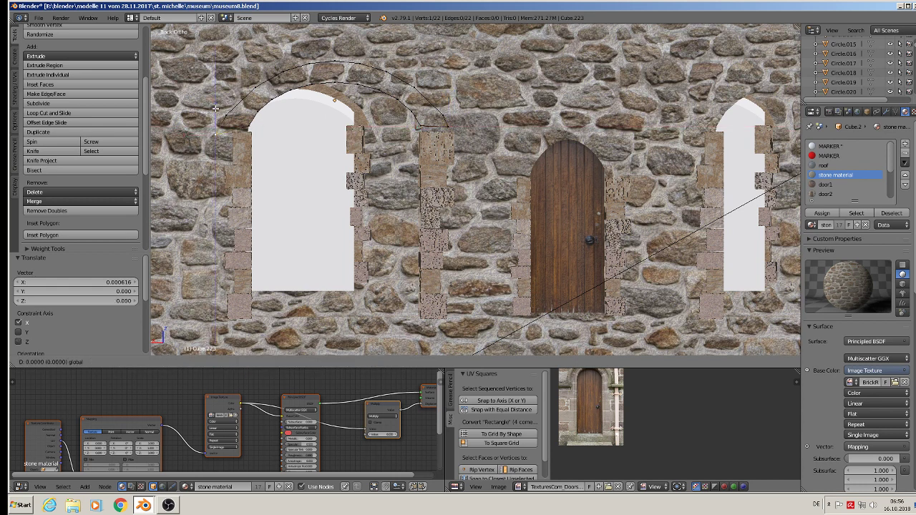
{"action": "key", "text": "z"}
{"action": "left_click", "coordinate": [216, 100]}
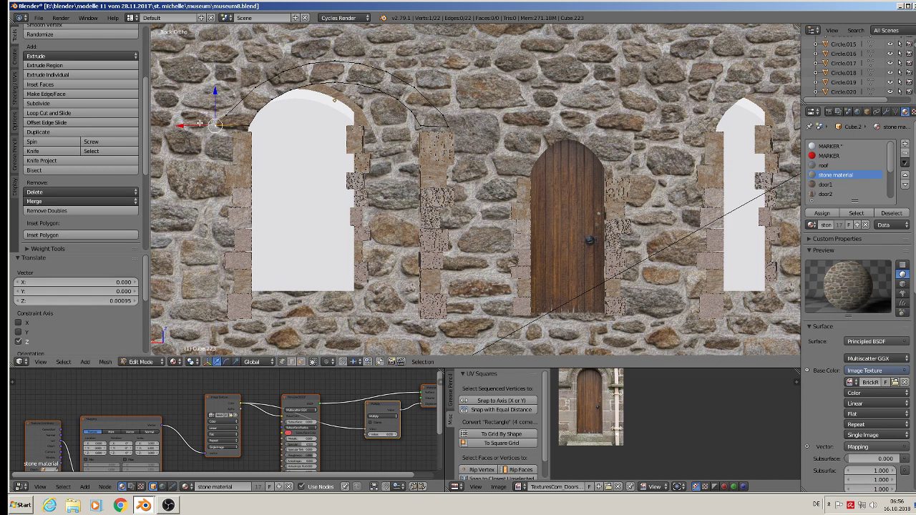
{"action": "key", "text": "g"}
{"action": "key", "text": "x"}
{"action": "left_click", "coordinate": [208, 125]}
Fill the arch outline with a face, set its depth, and extrude it into a solid arch
{"action": "key", "text": "a"}
{"action": "key", "text": "f"}
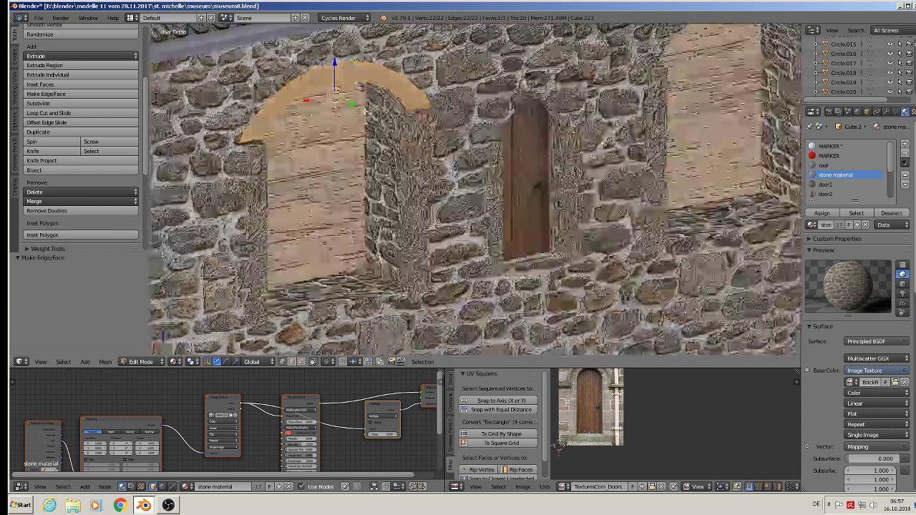
{"action": "middle_click_drag", "start_coordinate": [332, 91], "coordinate": [404, 140]}
{"action": "key", "text": "g"}
{"action": "key", "text": "y"}
{"action": "left_click", "coordinate": [403, 140]}
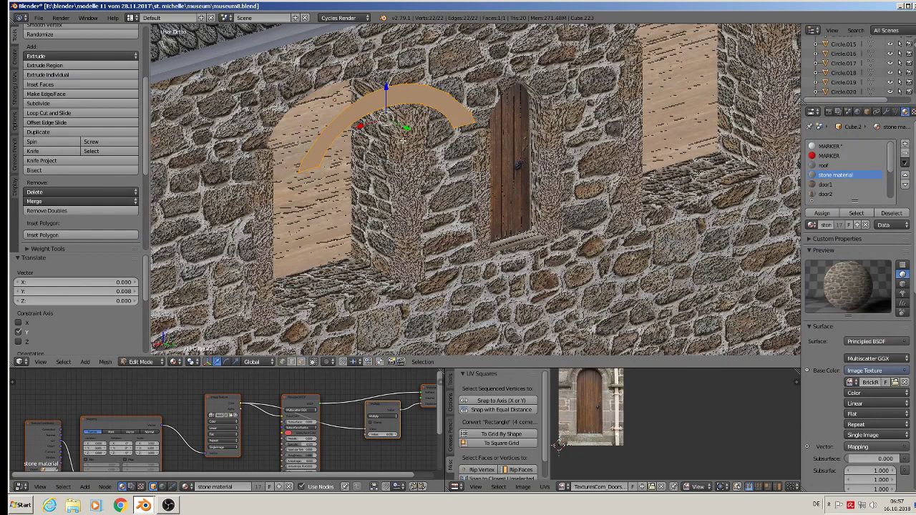
{"action": "key", "text": "e"}
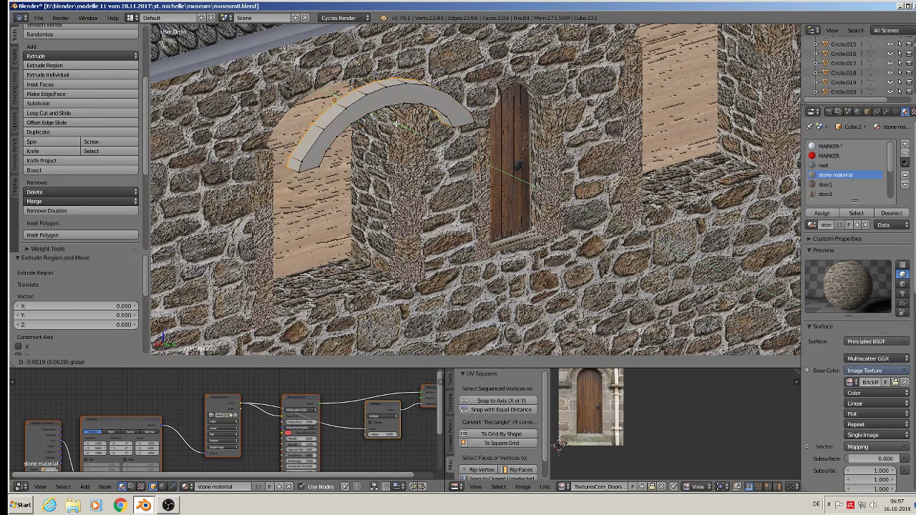
{"action": "left_click", "coordinate": [395, 123]}
Project the arch's UVs from the front view and assign the stone 4 material
{"action": "key", "text": "a"}
{"action": "middle_click_drag", "start_coordinate": [395, 123], "coordinate": [360, 126]}
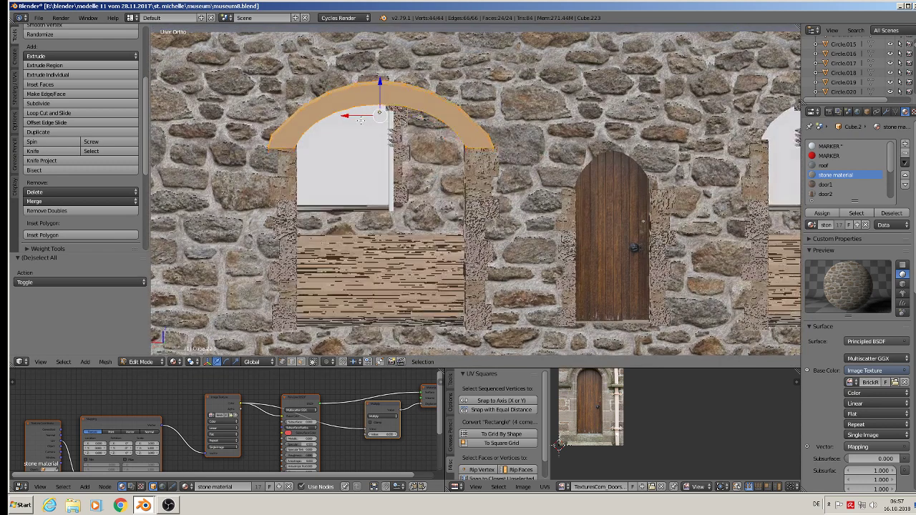
{"action": "key", "text": "u"}
{"action": "left_click", "coordinate": [363, 125]}
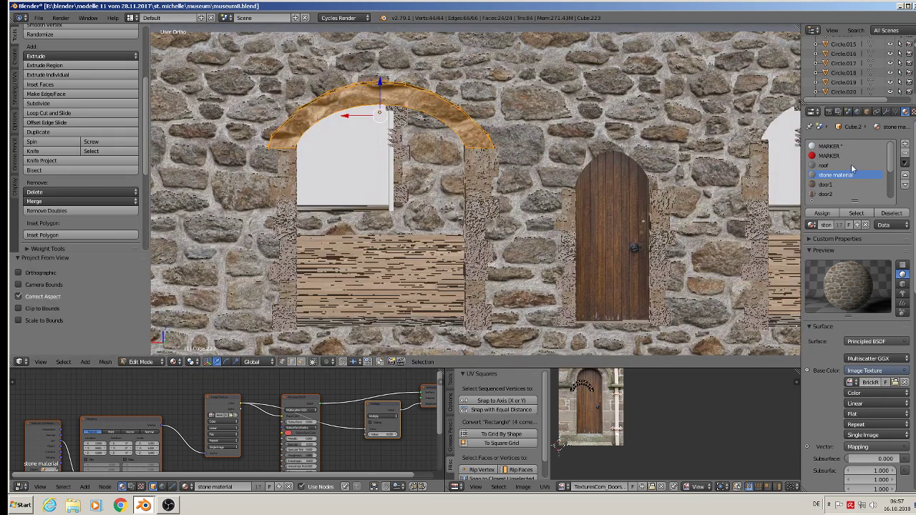
{"action": "scroll", "coordinate": [836, 179], "scroll_direction": "down", "scroll_amount": 2}
{"action": "scroll", "coordinate": [837, 188], "scroll_direction": "down", "scroll_amount": 2}
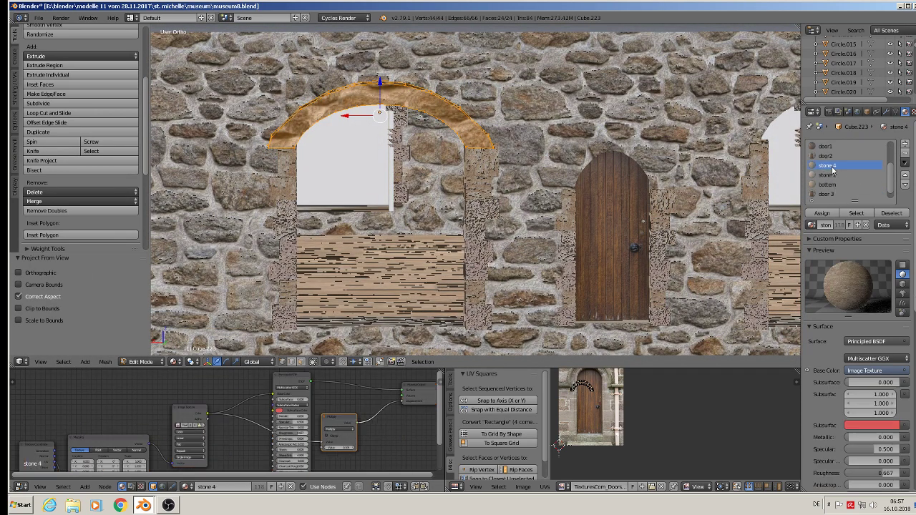
{"action": "left_click", "coordinate": [834, 166]}
{"action": "left_click", "coordinate": [823, 213]}
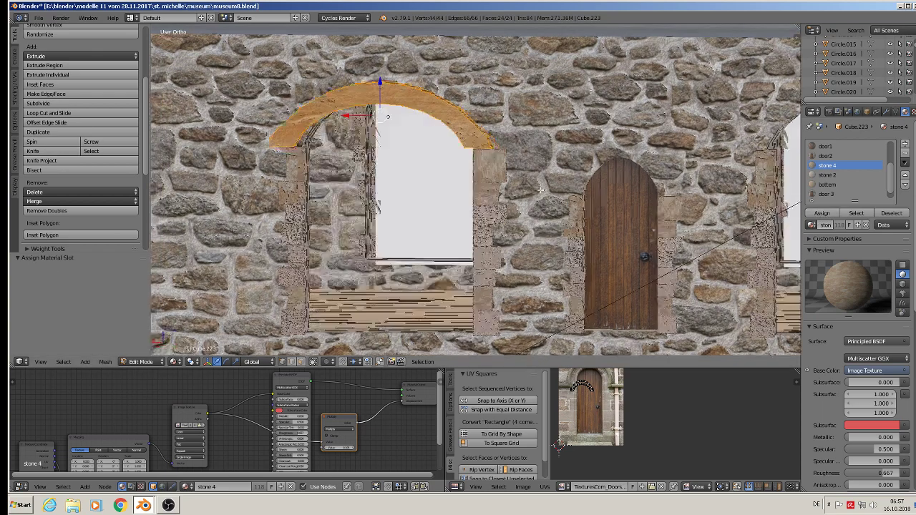
{"action": "middle_click_drag", "start_coordinate": [551, 198], "coordinate": [542, 194]}
{"action": "key", "text": "Tab"}
{"action": "key", "text": "KP_Decimal"}
{"action": "key", "text": "Tab"}
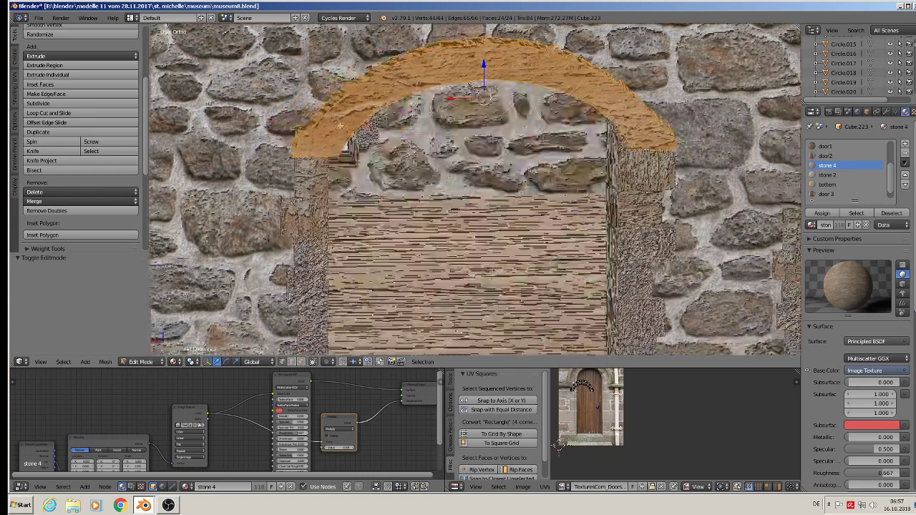
Add two loop cuts across the arch and nudge the selection sideways along X
{"action": "middle_click_drag", "start_coordinate": [321, 113], "coordinate": [329, 118]}
{"action": "scroll", "coordinate": [336, 124], "scroll_direction": "up", "scroll_amount": 2}
{"action": "key", "text": "ctrl+r"}
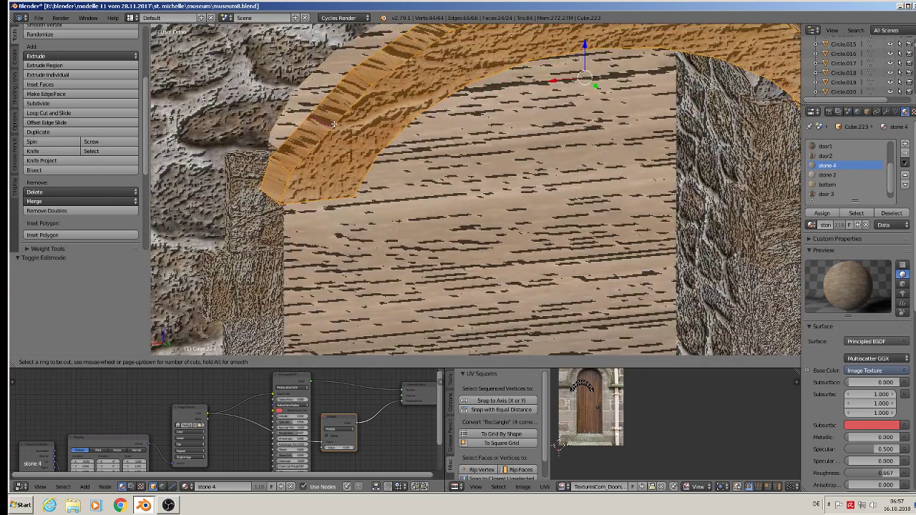
{"action": "left_click", "coordinate": [332, 123]}
{"action": "mouse_move", "coordinate": [436, 120]}
{"action": "middle_mouse_down"}
{"action": "mouse_move", "coordinate": [430, 292]}
{"action": "mouse_move", "coordinate": [709, 215]}
{"action": "middle_mouse_up"}
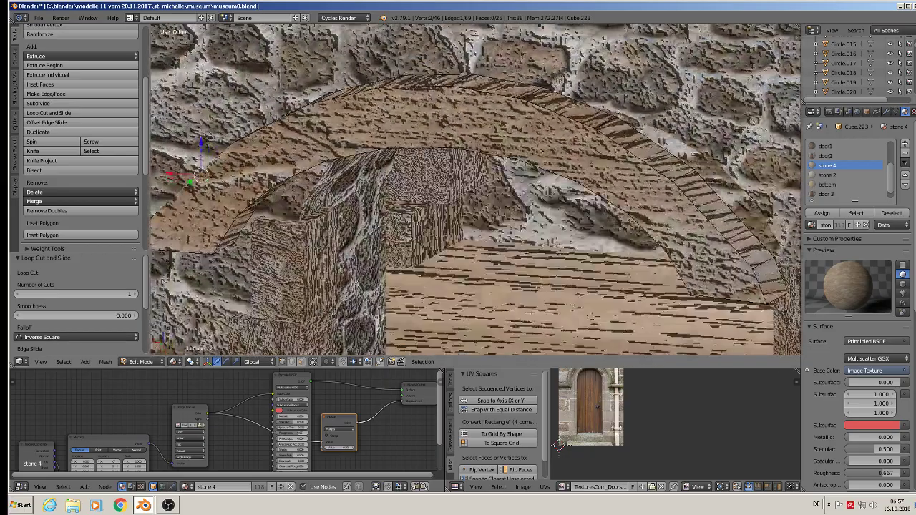
{"action": "key", "text": "ctrl+r"}
{"action": "left_click", "coordinate": [716, 219]}
{"action": "middle_click_drag", "start_coordinate": [715, 220], "coordinate": [724, 215]}
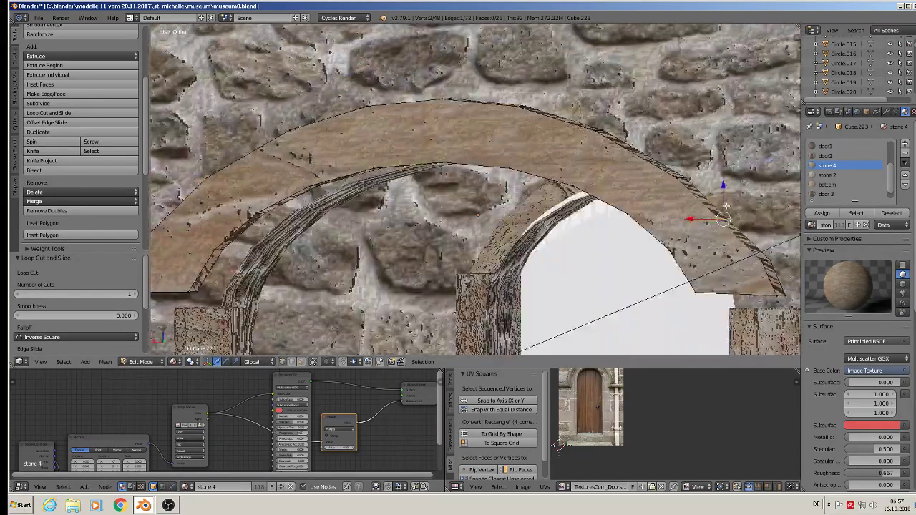
{"action": "key", "text": "g"}
{"action": "key", "text": "x"}
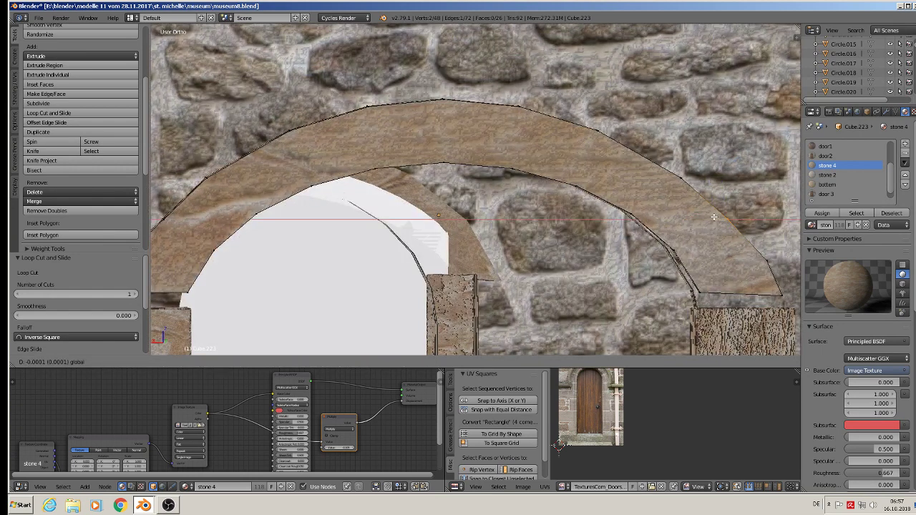
{"action": "left_click", "coordinate": [716, 216]}
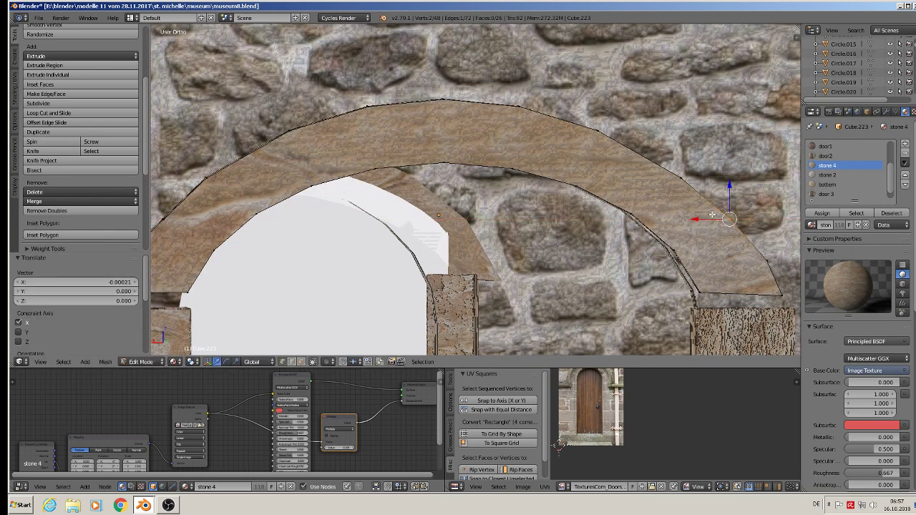
Slide the arch's left-end vertex along X onto the column
{"action": "key", "text": "ctrl+KP_4"}
{"action": "key", "text": "ctrl+KP_4"}
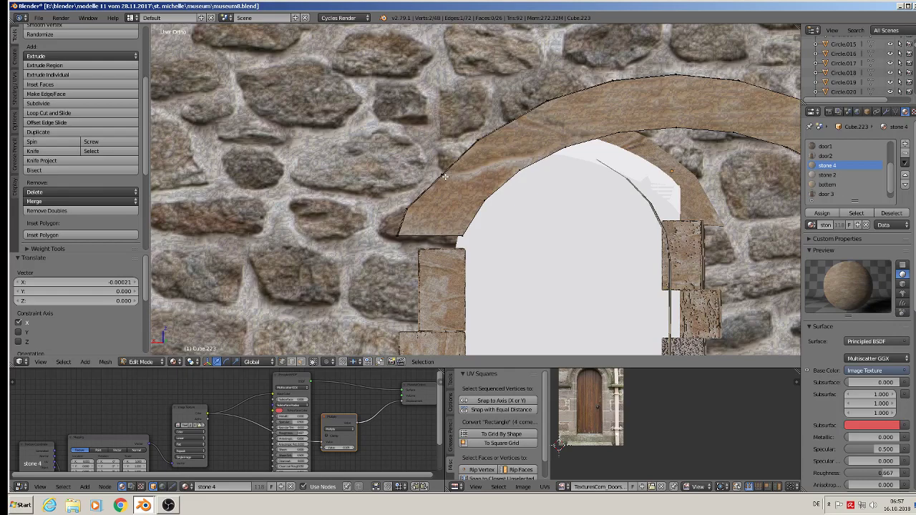
{"action": "key", "text": "a"}
{"action": "right_click", "coordinate": [442, 174]}
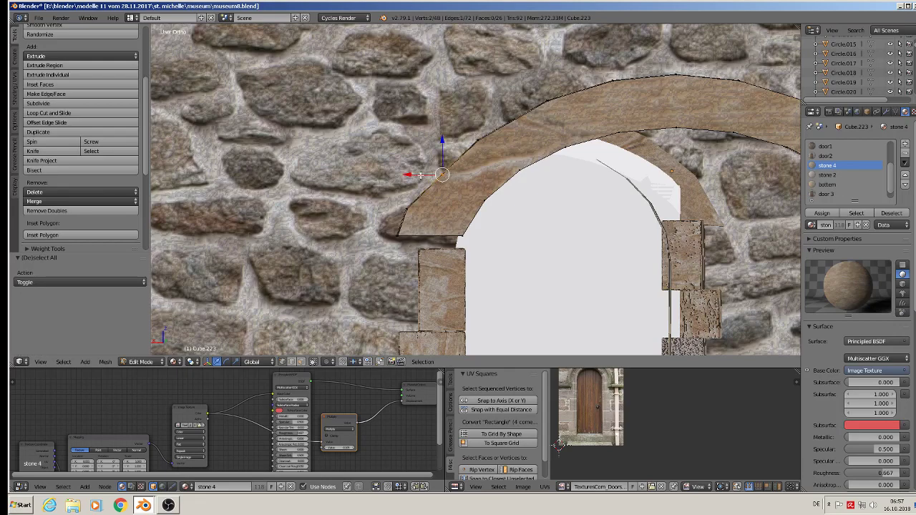
{"action": "key", "text": "g"}
{"action": "key", "text": "x"}
{"action": "left_click", "coordinate": [414, 174]}
{"action": "scroll", "coordinate": [430, 144], "scroll_direction": "down", "scroll_amount": 2}
{"action": "scroll", "coordinate": [466, 143], "scroll_direction": "down", "scroll_amount": 2}
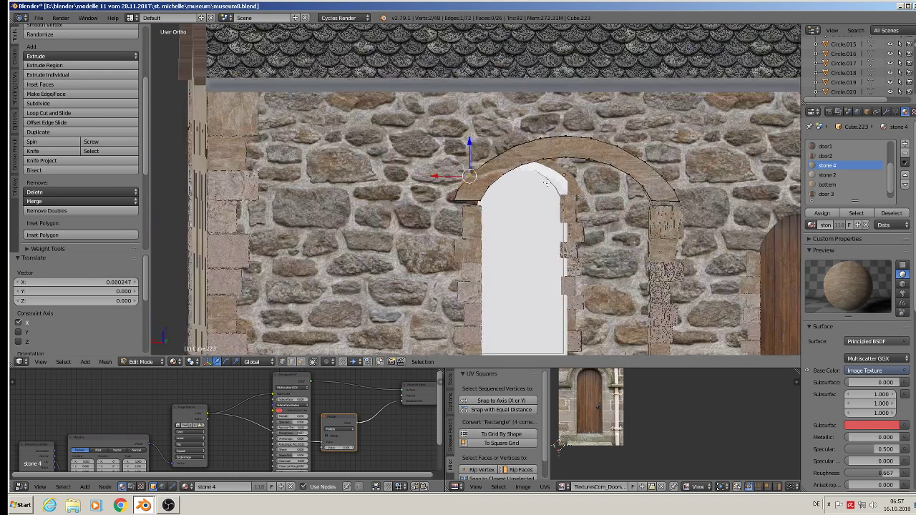
{"action": "scroll", "coordinate": [458, 143], "scroll_direction": "up", "scroll_amount": 1}
Raise the left stone column's top stone slightly, then select the right column for editing
{"action": "key", "text": "Tab"}
{"action": "right_click", "coordinate": [459, 230]}
{"action": "key", "text": "Tab"}
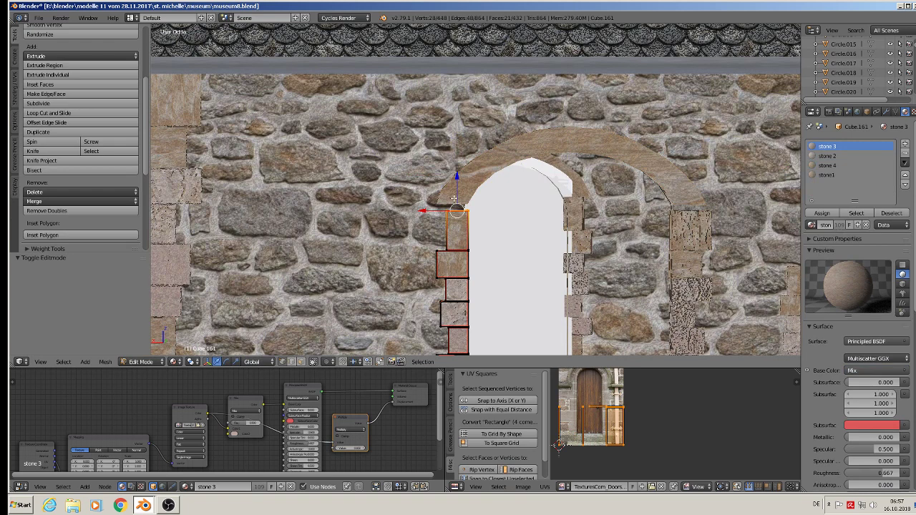
{"action": "left_click_drag", "start_coordinate": [456, 193], "coordinate": [458, 191]}
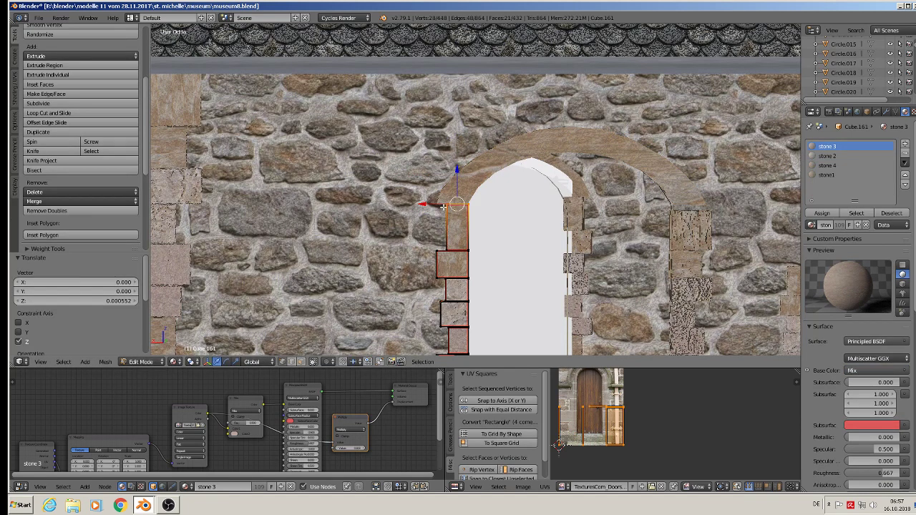
{"action": "key", "text": "a"}
{"action": "right_click", "coordinate": [429, 228]}
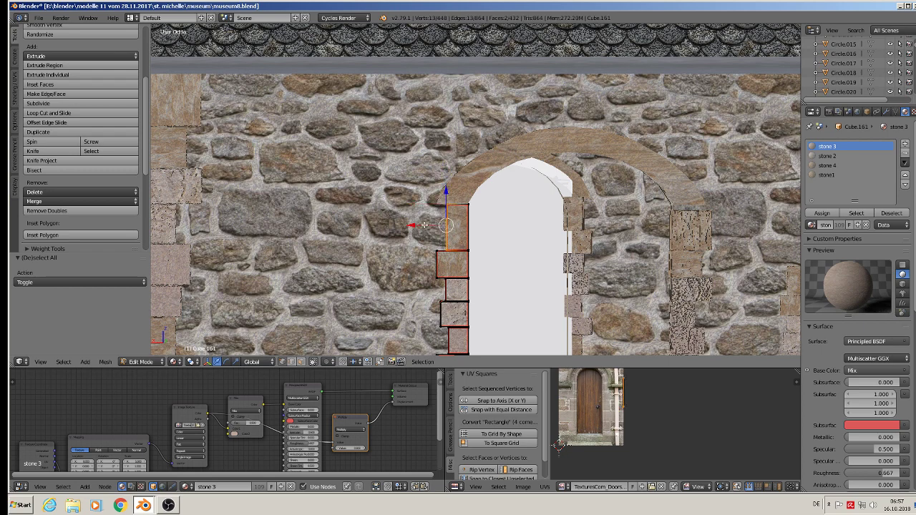
{"action": "key", "text": "Tab"}
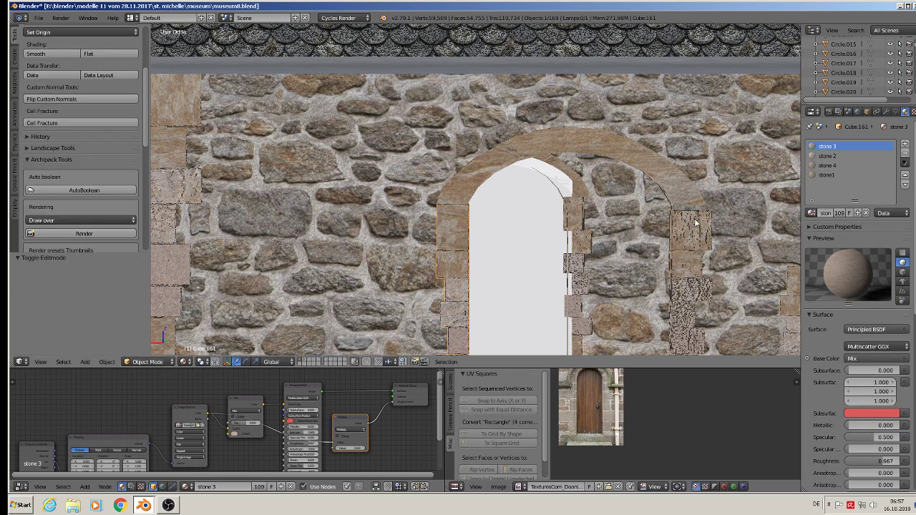
{"action": "right_click", "coordinate": [694, 223]}
{"action": "right_click", "coordinate": [694, 206]}
{"action": "key", "text": "Tab"}
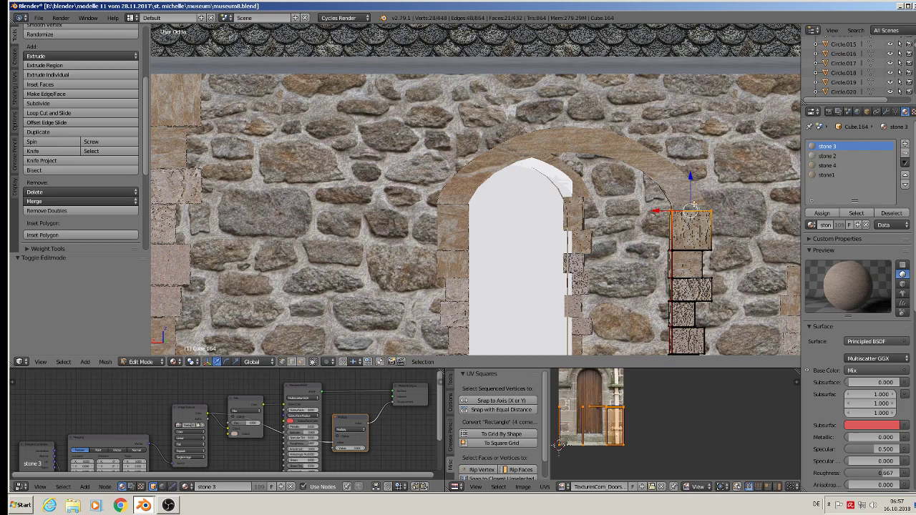
Reposition the stone arch over the first window
{"action": "key", "text": "Tab"}
{"action": "scroll", "coordinate": [451, 204], "scroll_direction": "down", "scroll_amount": 5}
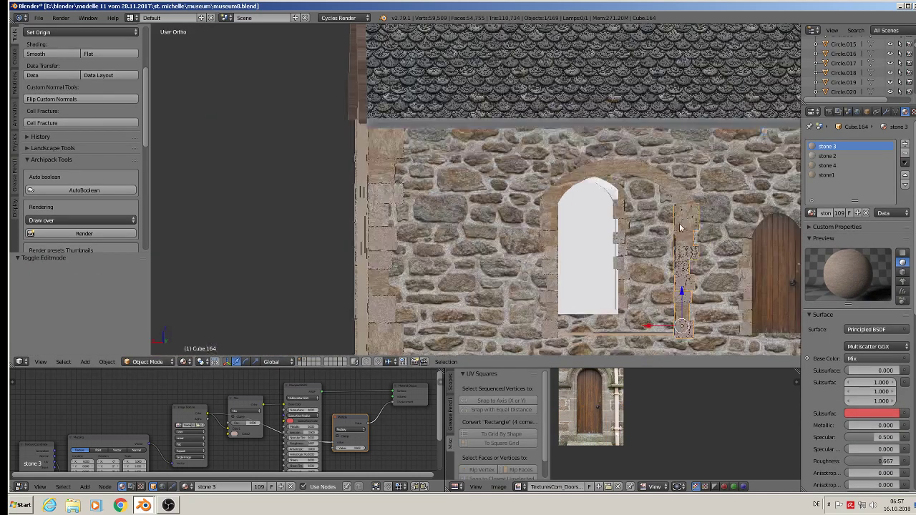
{"action": "scroll", "coordinate": [452, 204], "scroll_direction": "up", "scroll_amount": 2}
{"action": "middle_click_drag", "start_coordinate": [451, 205], "coordinate": [429, 215]}
{"action": "right_click", "coordinate": [383, 170]}
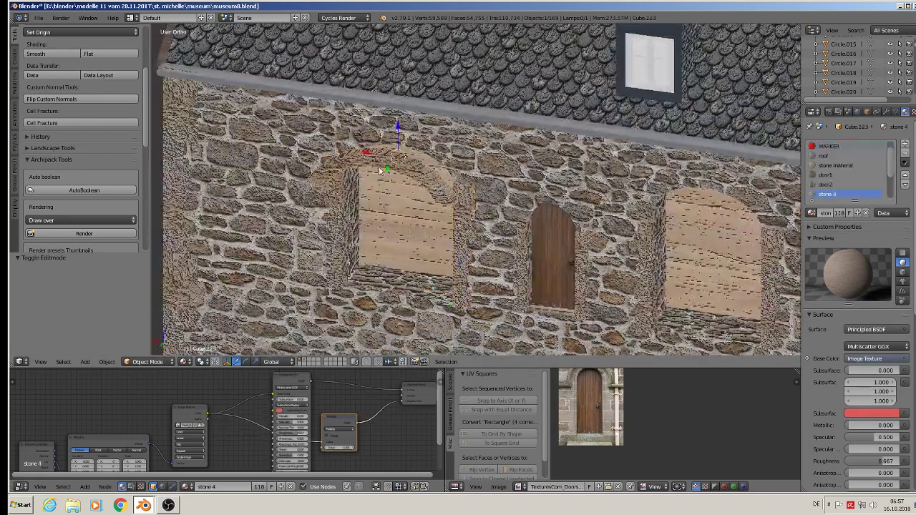
{"action": "key", "text": "g"}
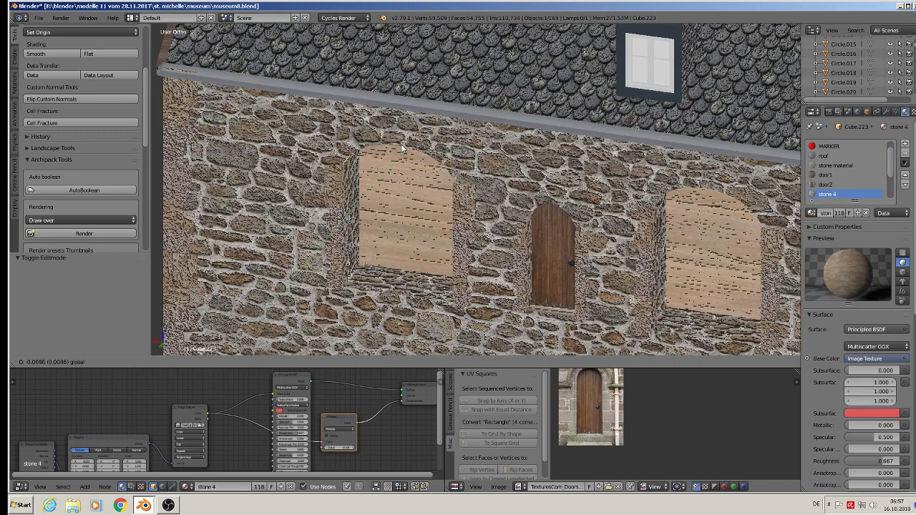
{"action": "left_click", "coordinate": [399, 149]}
Duplicate the arch over the second window and over the white arched window
{"action": "scroll", "coordinate": [399, 150], "scroll_direction": "down", "scroll_amount": 3}
{"action": "middle_click_drag", "start_coordinate": [400, 150], "coordinate": [354, 166]}
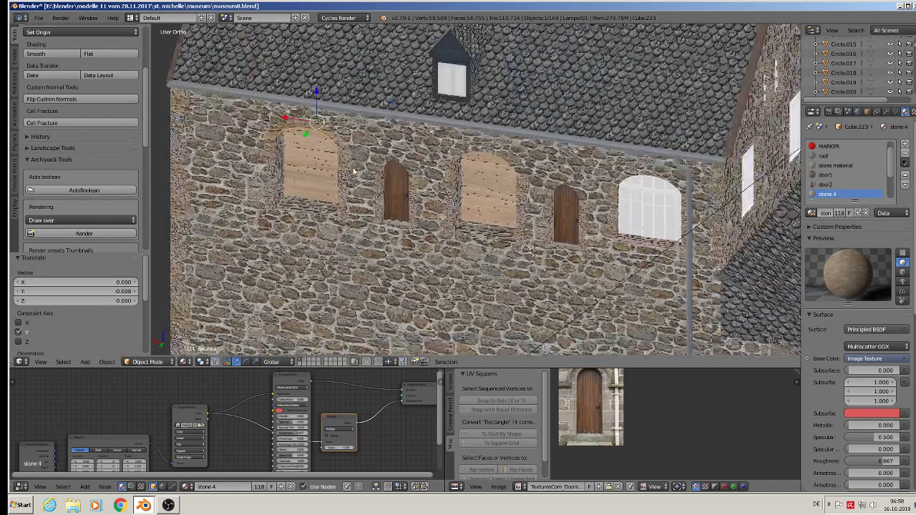
{"action": "key", "text": "shift+d"}
{"action": "right_click", "coordinate": [354, 166]}
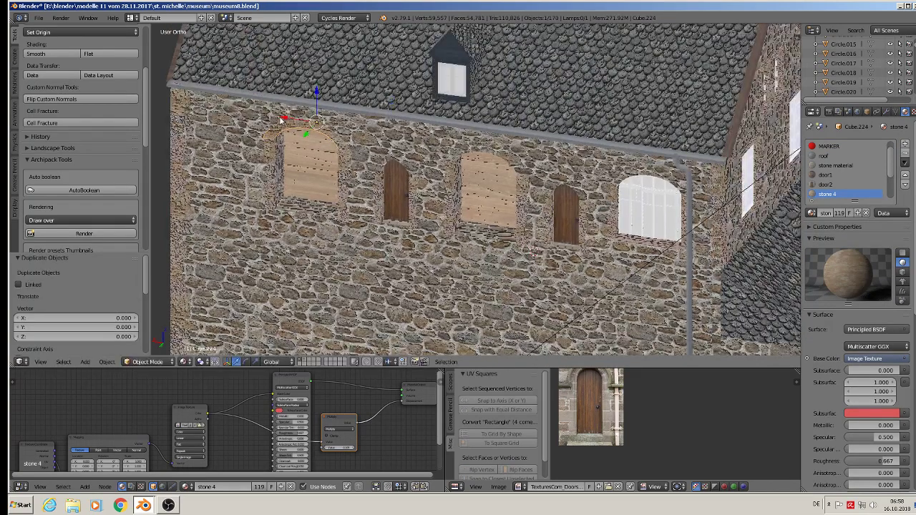
{"action": "key", "text": "g"}
{"action": "key", "text": "y"}
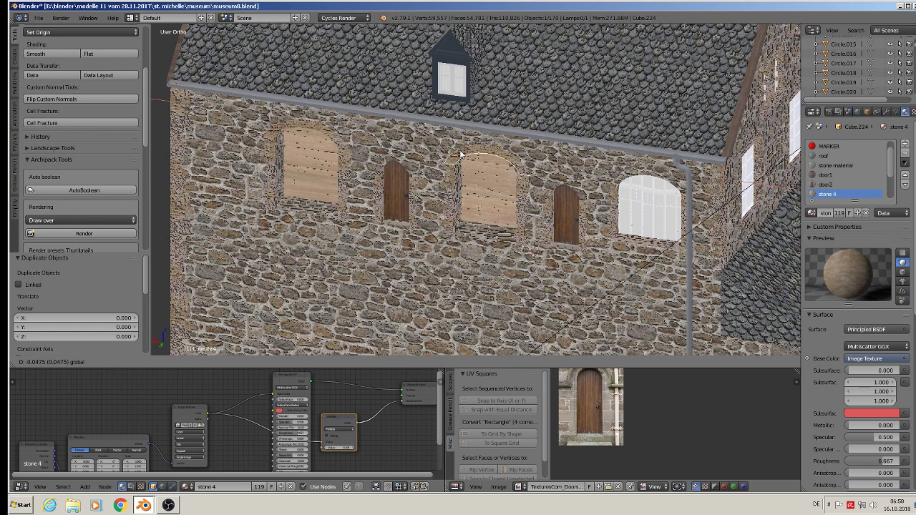
{"action": "left_click", "coordinate": [462, 154]}
{"action": "key", "text": "shift+d"}
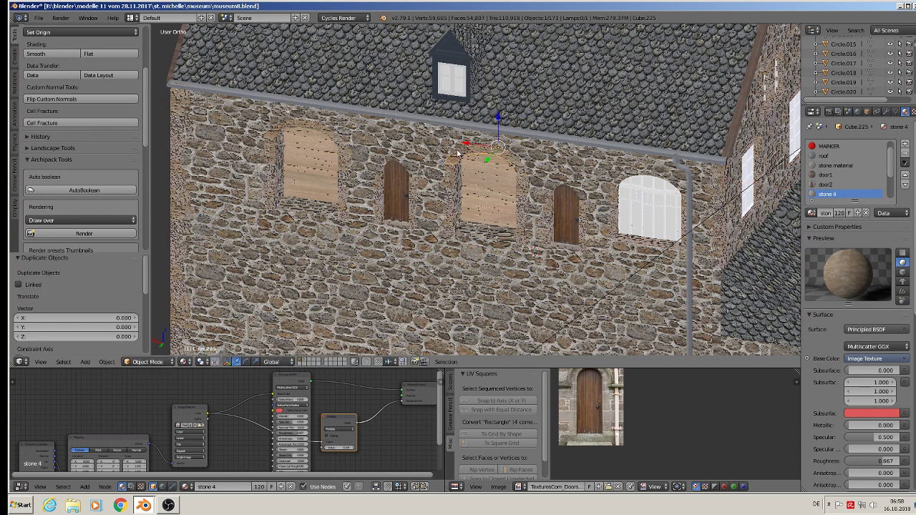
{"action": "key", "text": "y"}
{"action": "left_click", "coordinate": [630, 173]}
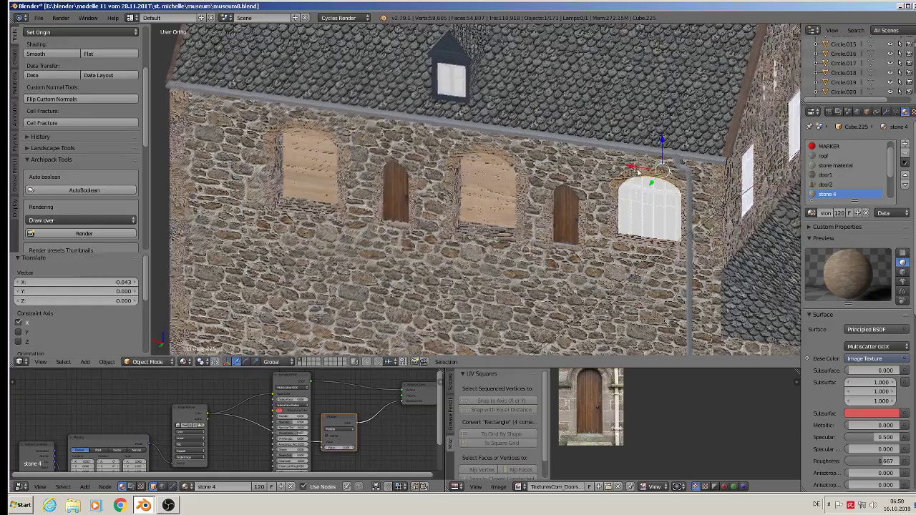
{"action": "key", "text": "KP_1"}
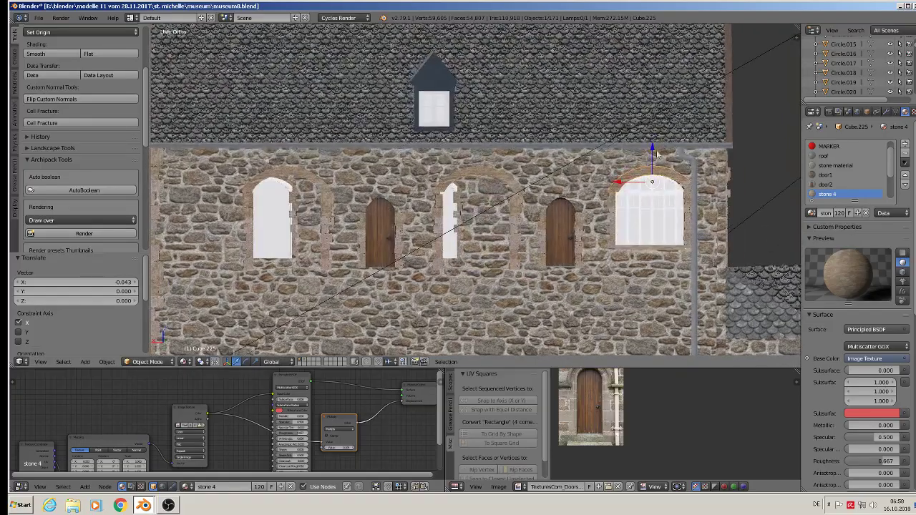
{"action": "key", "text": "g"}
{"action": "key", "text": "x"}
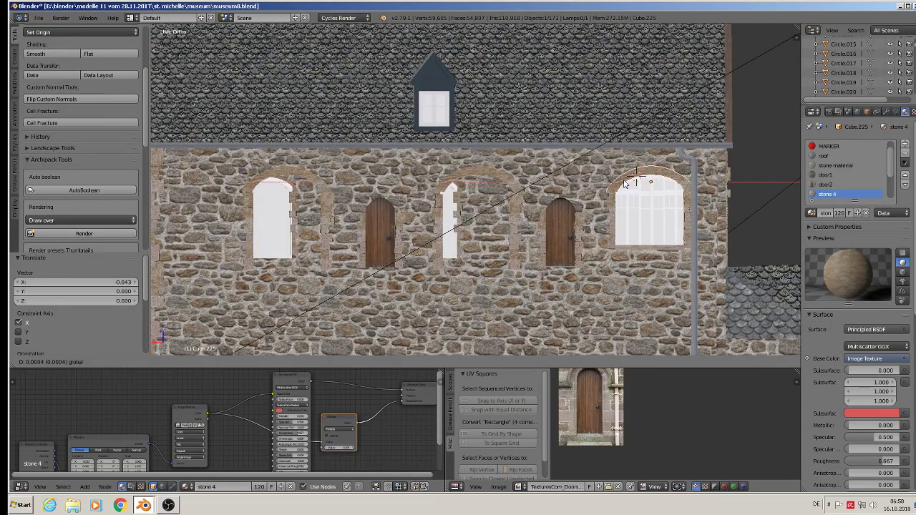
{"action": "left_click", "coordinate": [628, 181]}
Move the top block of the jamb beside the white window under the arch
{"action": "scroll", "coordinate": [644, 190], "scroll_direction": "up", "scroll_amount": 3}
{"action": "scroll", "coordinate": [644, 190], "scroll_direction": "up", "scroll_amount": 2}
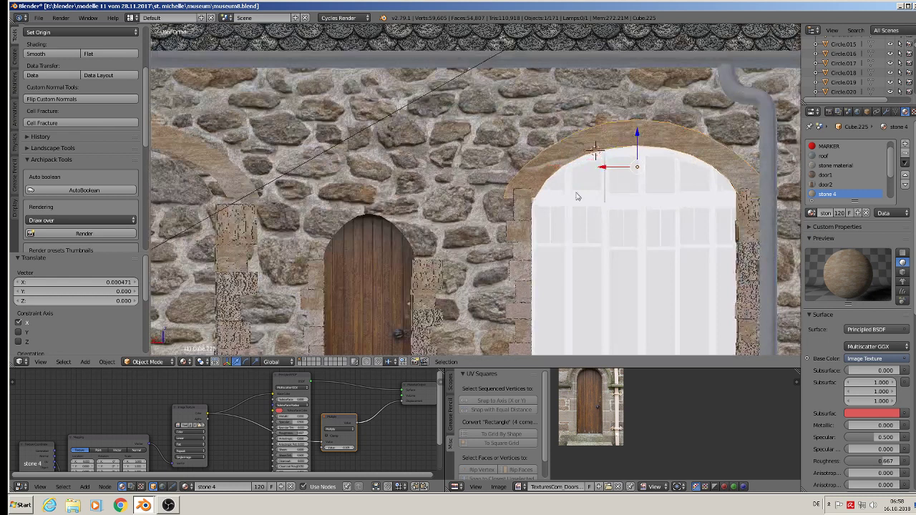
{"action": "right_click", "coordinate": [526, 206]}
{"action": "key", "text": "Tab"}
{"action": "left_click_drag", "start_coordinate": [523, 175], "coordinate": [524, 178]}
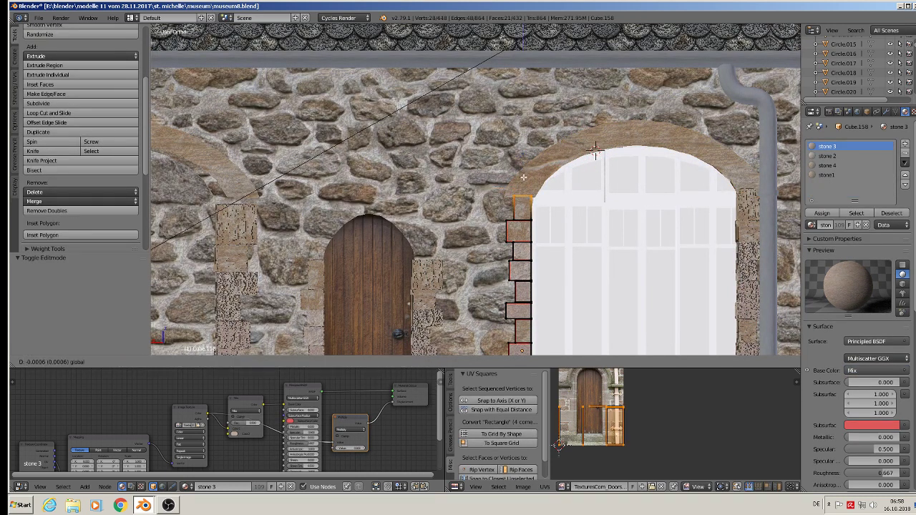
{"action": "key", "text": "a"}
{"action": "right_click", "coordinate": [522, 194]}
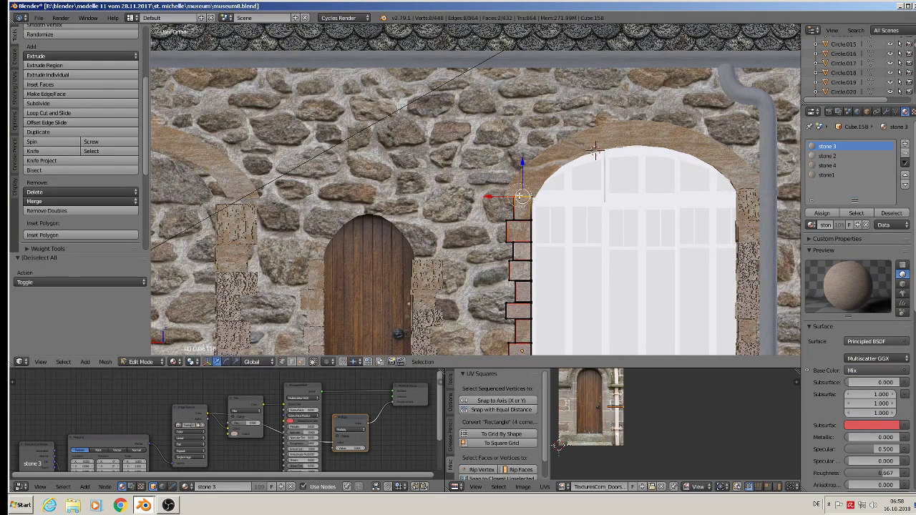
{"action": "right_click", "coordinate": [521, 190]}
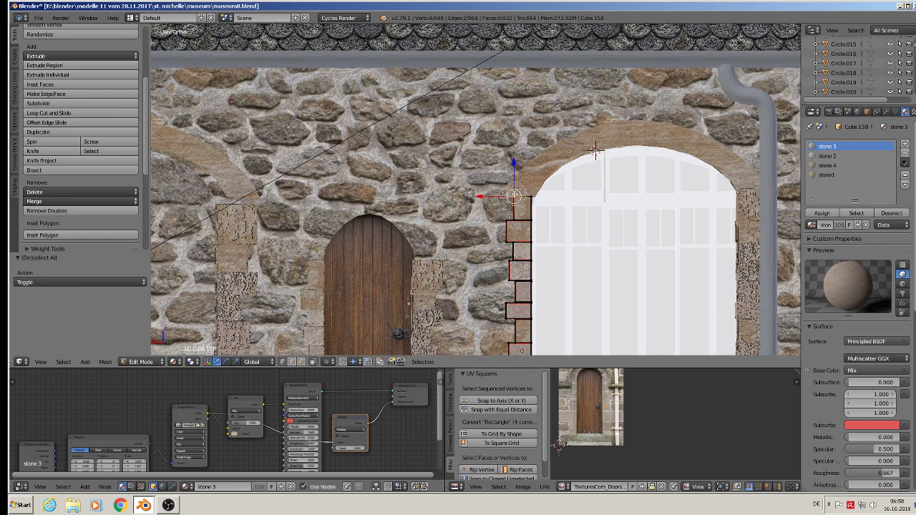
{"action": "right_click", "coordinate": [519, 219], "text": "shift"}
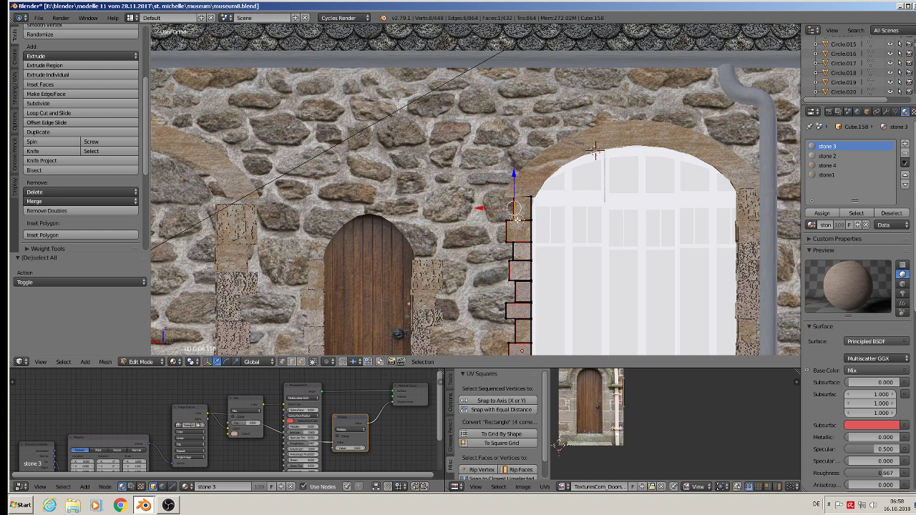
{"action": "key", "text": "g"}
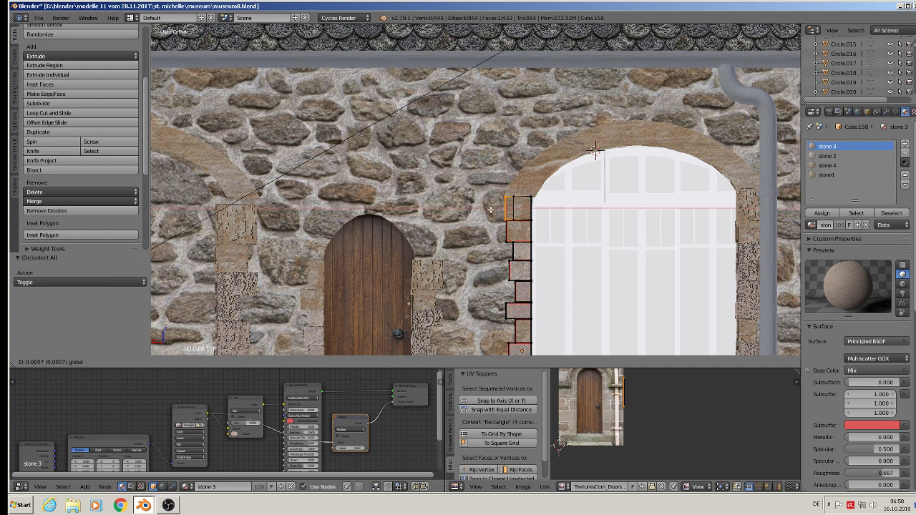
{"action": "left_click", "coordinate": [492, 209]}
Nudge the top jamb block's corner vertex along X and return to object mode
{"action": "right_click", "coordinate": [514, 208], "text": "shift"}
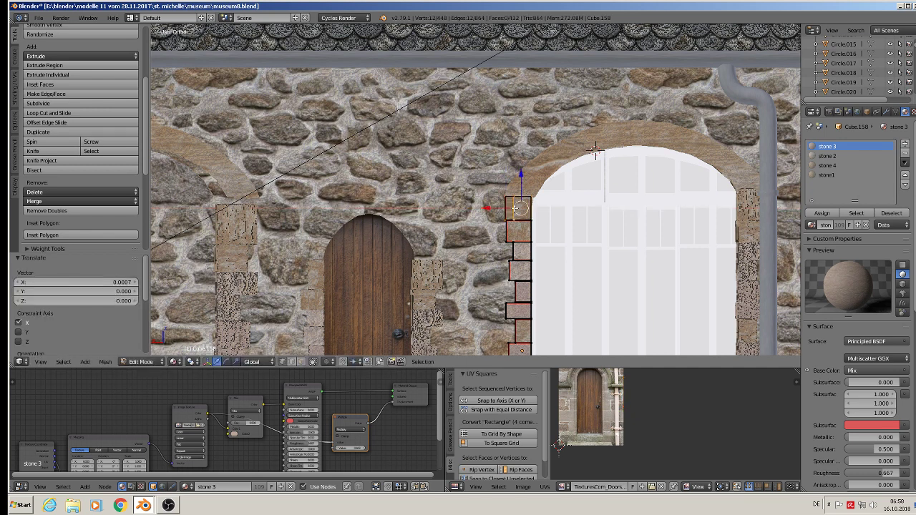
{"action": "key", "text": "a"}
{"action": "right_click", "coordinate": [514, 196]}
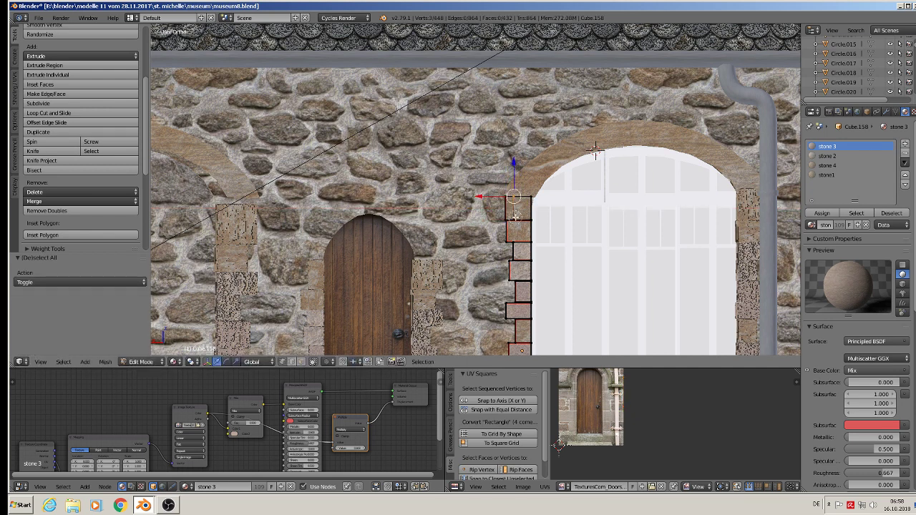
{"action": "key", "text": "g"}
{"action": "key", "text": "x"}
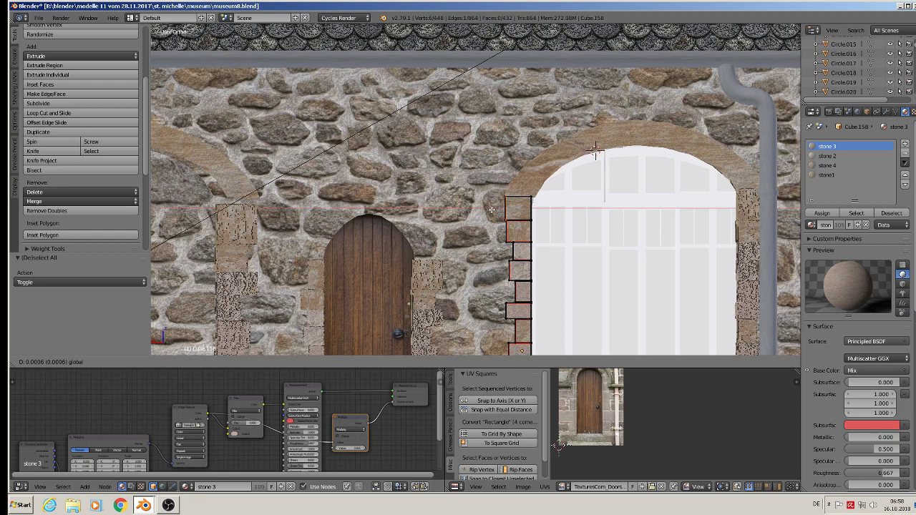
{"action": "left_click", "coordinate": [491, 210]}
{"action": "scroll", "coordinate": [491, 210], "scroll_direction": "down", "scroll_amount": 2}
{"action": "key", "text": "Tab"}
In Edit Mode on the wall, select the arch edges along the wooden door's top
{"action": "scroll", "coordinate": [516, 201], "scroll_direction": "down", "scroll_amount": 3}
{"action": "scroll", "coordinate": [537, 186], "scroll_direction": "down", "scroll_amount": 2}
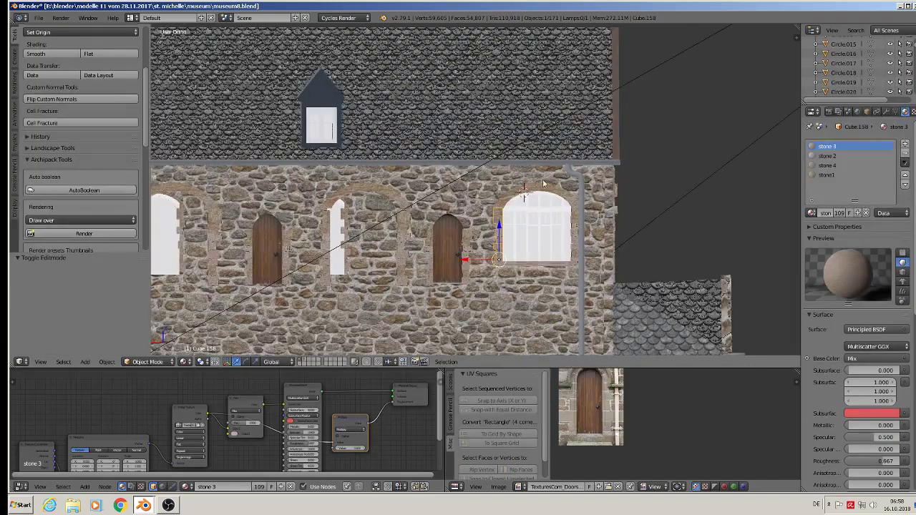
{"action": "scroll", "coordinate": [501, 165], "scroll_direction": "up", "scroll_amount": 2}
{"action": "scroll", "coordinate": [400, 118], "scroll_direction": "up", "scroll_amount": 4}
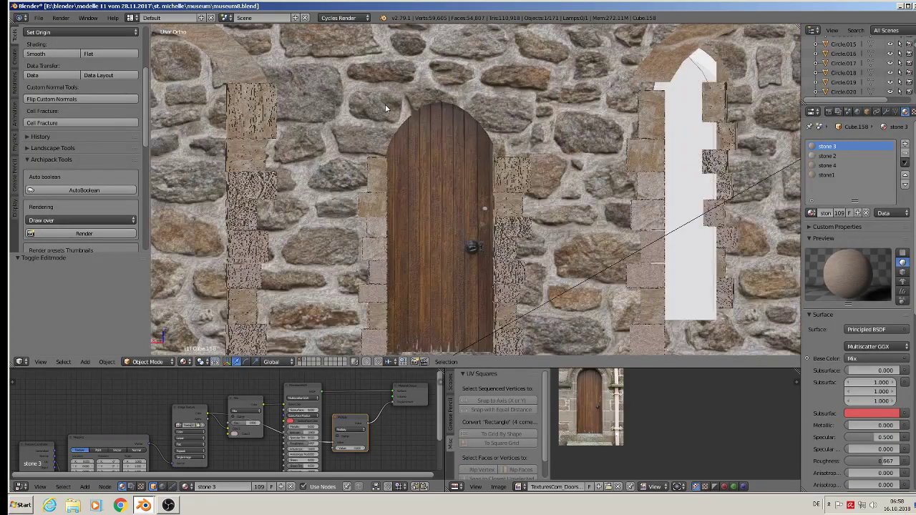
{"action": "right_click", "coordinate": [385, 107]}
{"action": "key", "text": "Tab"}
{"action": "scroll", "coordinate": [401, 122], "scroll_direction": "up", "scroll_amount": 1}
{"action": "right_click", "coordinate": [385, 160]}
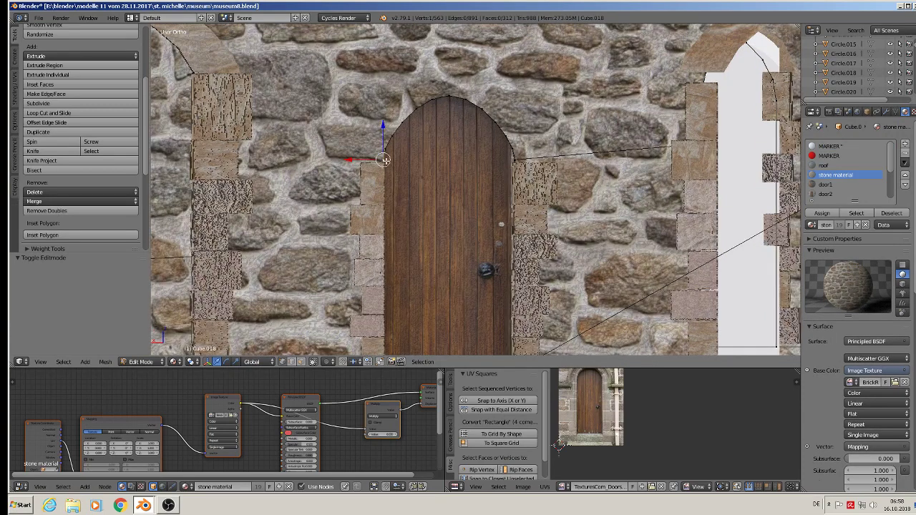
{"action": "right_click", "coordinate": [515, 159], "text": "ctrl"}
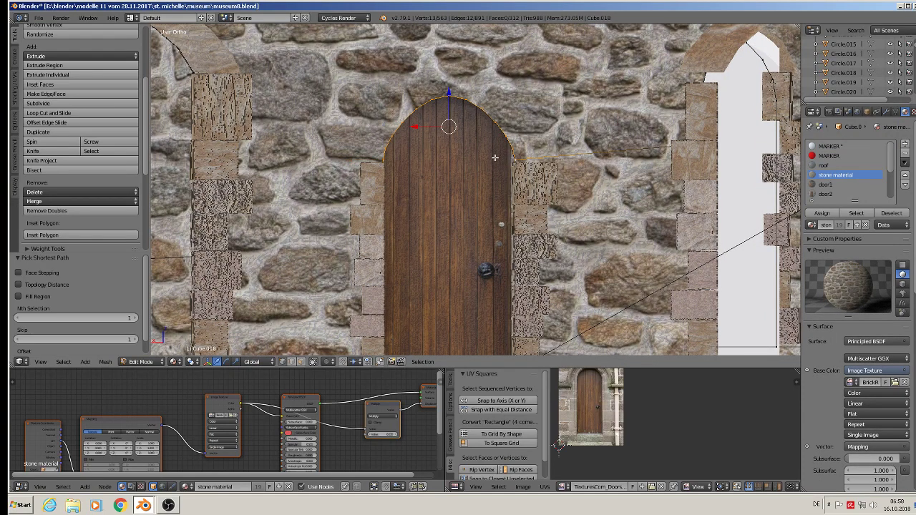
Duplicate the arch edges and separate the copy into its own object
{"action": "key", "text": "shift+d"}
{"action": "key", "text": "p"}
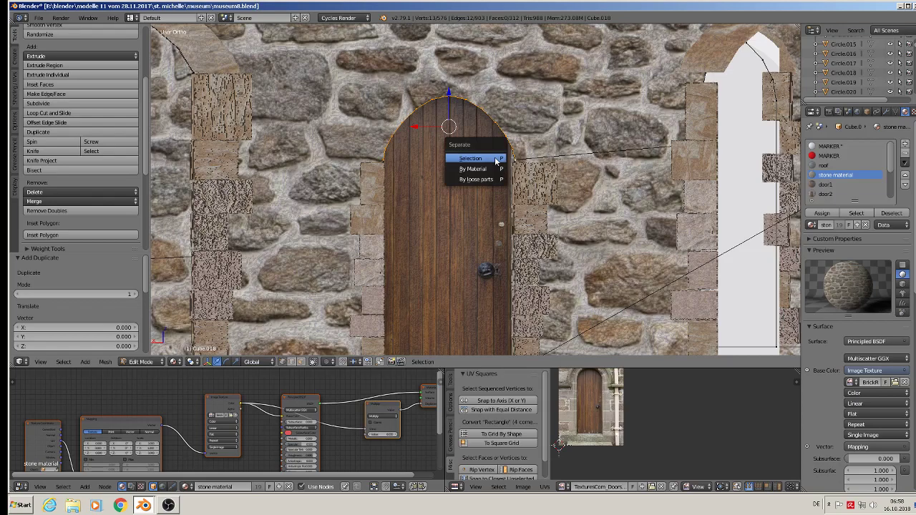
{"action": "left_click", "coordinate": [495, 154]}
{"action": "scroll", "coordinate": [470, 150], "scroll_direction": "down", "scroll_amount": 3}
{"action": "key", "text": "Tab"}
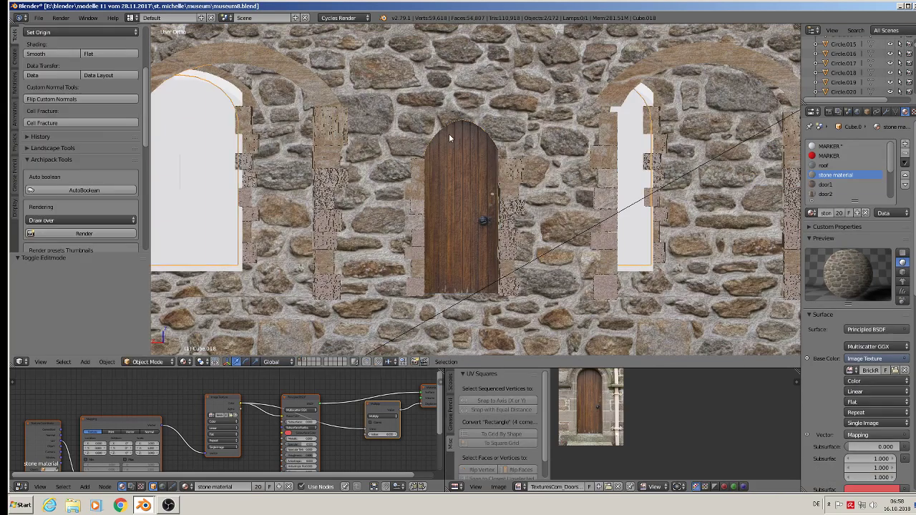
Set the new arch's origin onto its geometry and nudge it slightly off the wall
{"action": "left_click", "coordinate": [64, 28]}
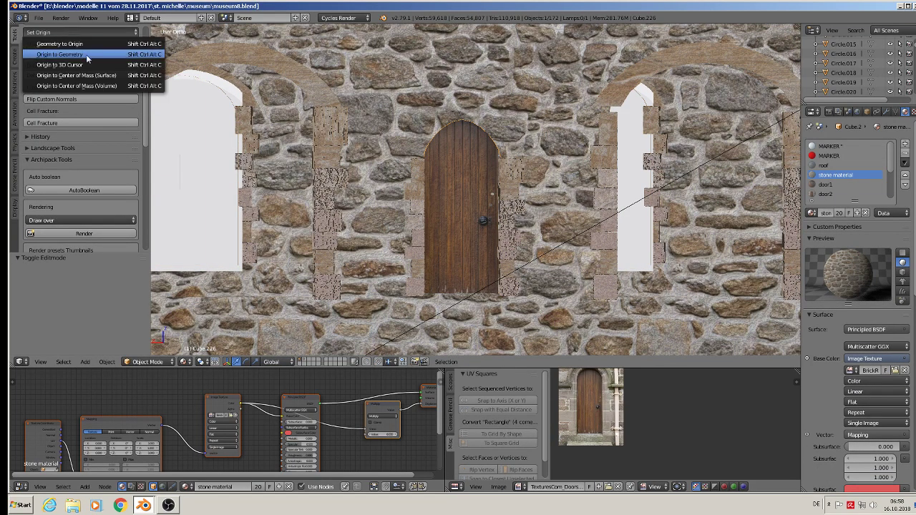
{"action": "left_click", "coordinate": [86, 55]}
{"action": "middle_click_drag", "start_coordinate": [423, 182], "coordinate": [529, 178]}
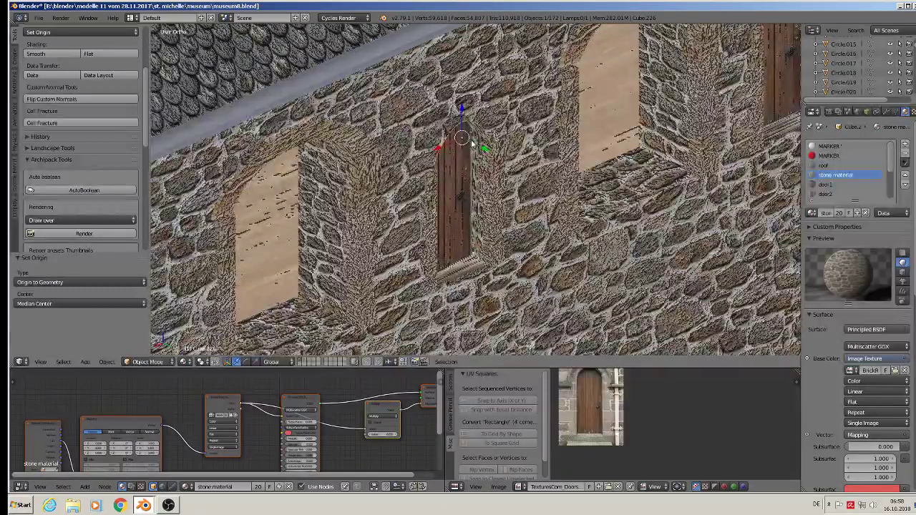
{"action": "left_click_drag", "start_coordinate": [528, 178], "coordinate": [485, 201]}
Check the arch's placement from the front, side and back views
{"action": "key", "text": "KP_1"}
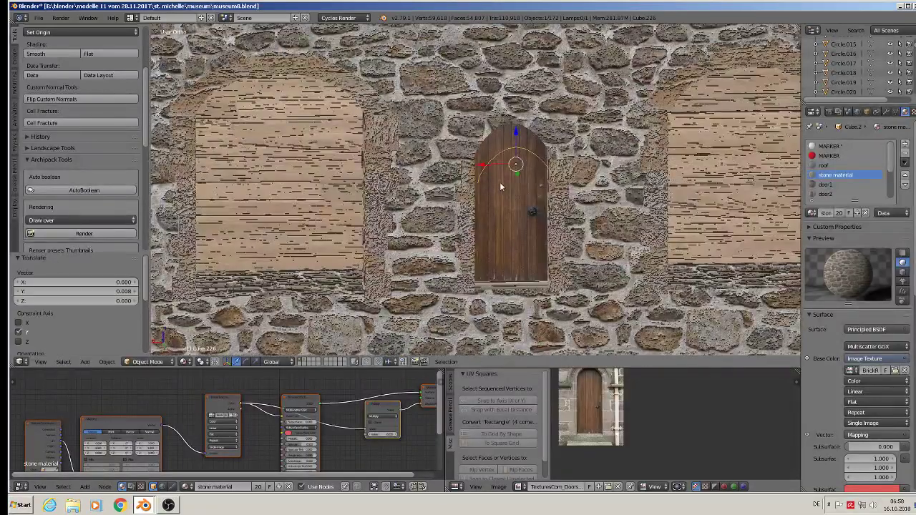
{"action": "scroll", "coordinate": [509, 174], "scroll_direction": "up", "scroll_amount": 1}
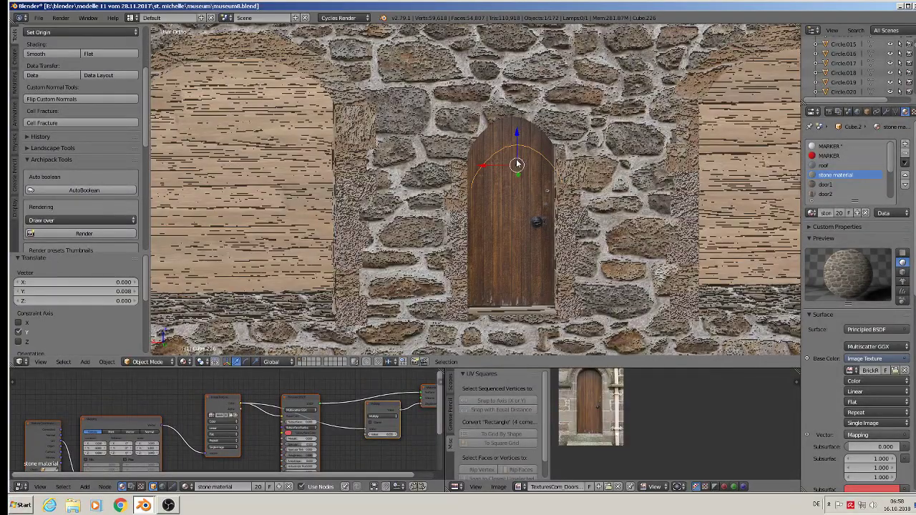
{"action": "key", "text": "ctrl+KP_3"}
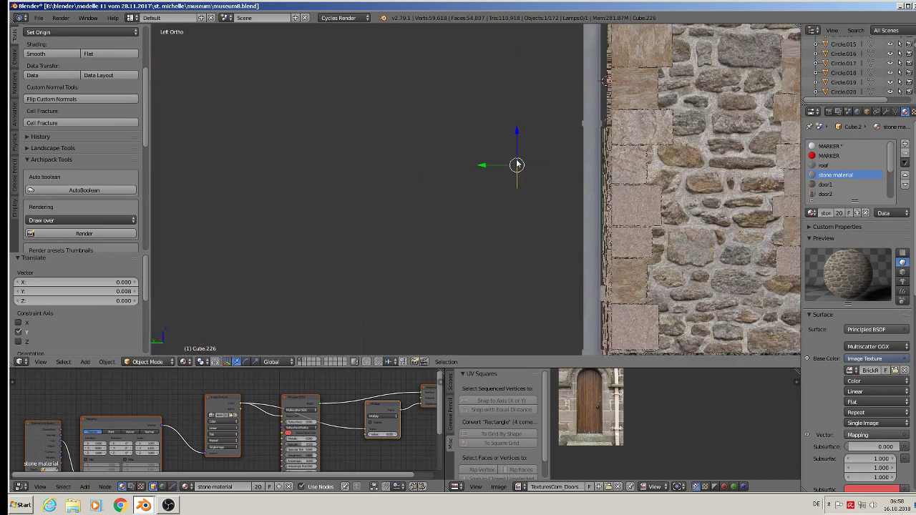
{"action": "key", "text": "ctrl+KP_1"}
{"action": "scroll", "coordinate": [517, 164], "scroll_direction": "up", "scroll_amount": 2}
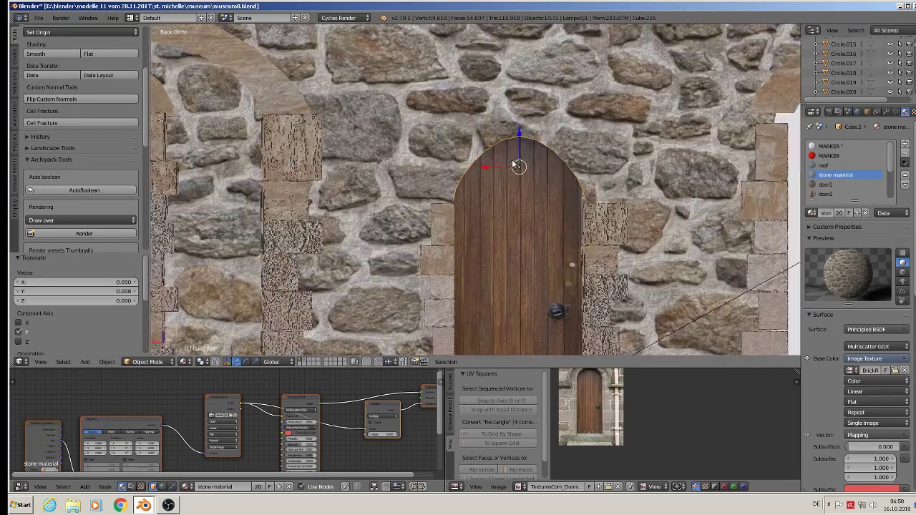
{"action": "scroll", "coordinate": [514, 164], "scroll_direction": "up", "scroll_amount": 2}
Start an operator search, clear its text, then cancel it
{"action": "key", "text": "space"}
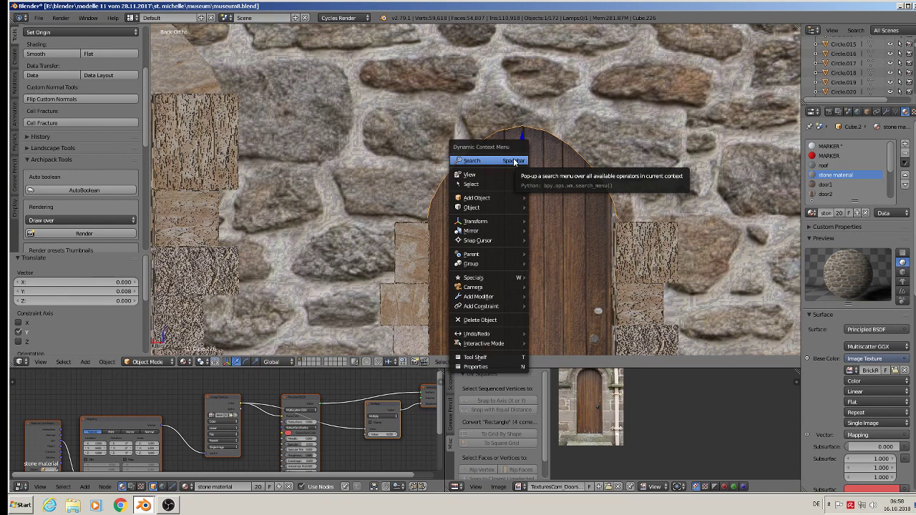
{"action": "left_click", "coordinate": [514, 162]}
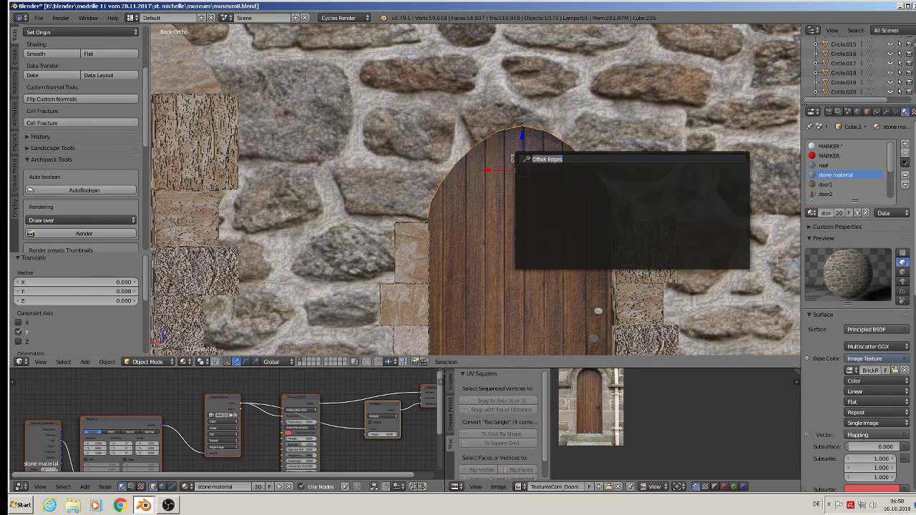
{"action": "left_click", "coordinate": [566, 159]}
{"action": "key", "text": "BackSpace"}
{"action": "key", "text": "BackSpace"}
{"action": "key", "text": "BackSpace"}
{"action": "key", "text": "BackSpace"}
{"action": "key", "text": "BackSpace"}
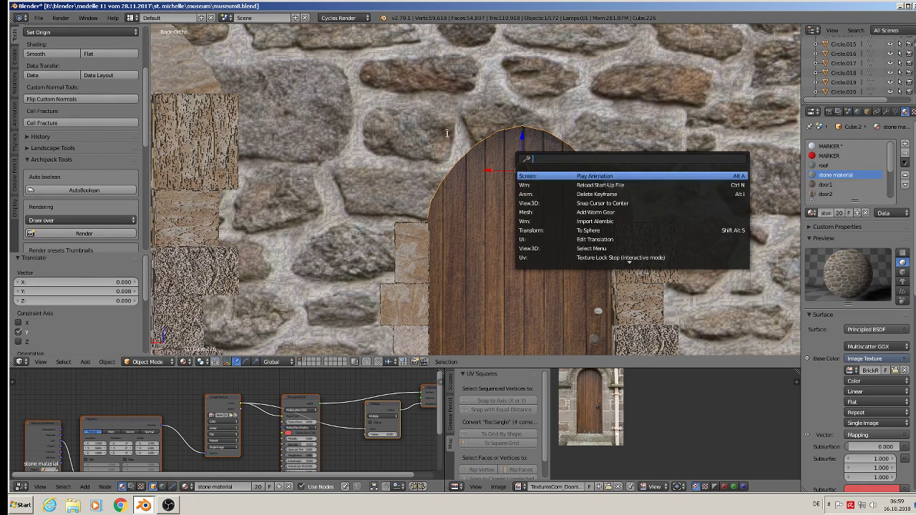
{"action": "key", "text": "Escape"}
Select all the outline's vertices and run Offset Edge Slide at factor 0
{"action": "key", "text": "Tab"}
{"action": "key", "text": "a"}
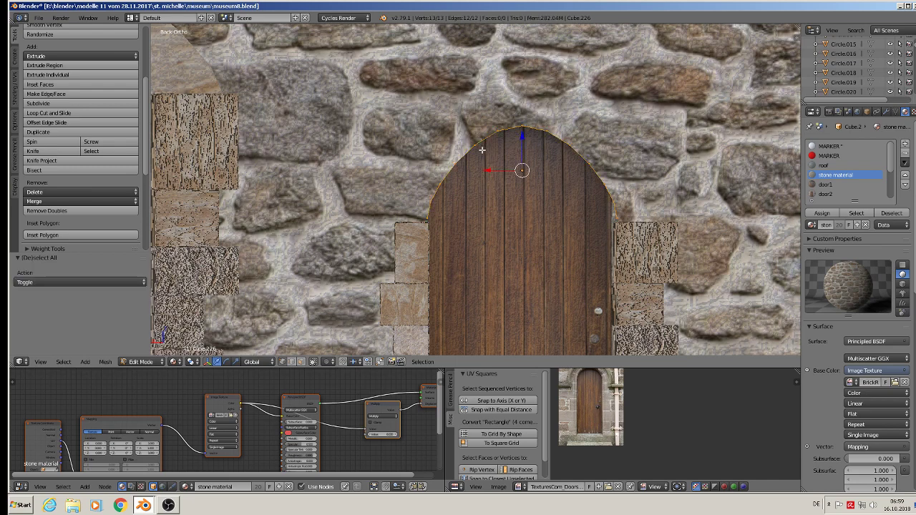
{"action": "key", "text": "w"}
{"action": "key", "text": "space"}
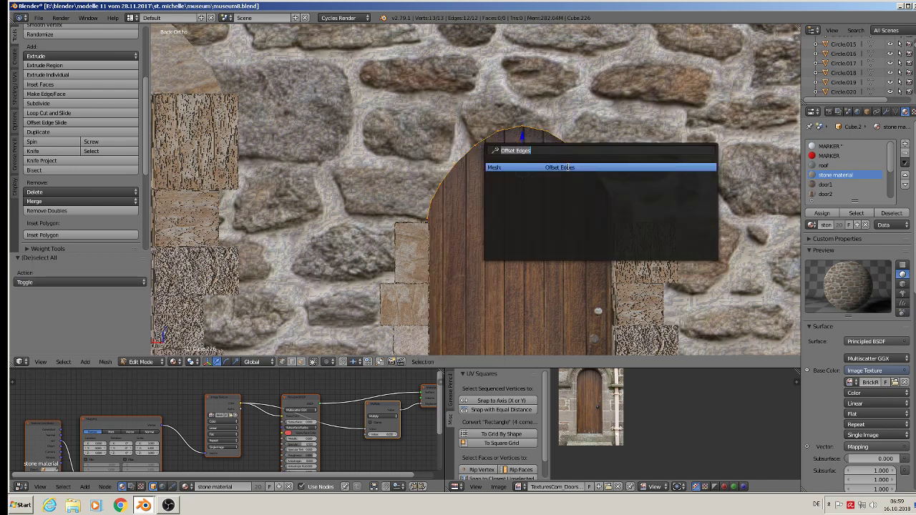
{"action": "left_click", "coordinate": [542, 150]}
{"action": "key", "text": "BackSpace"}
{"action": "left_click", "coordinate": [567, 178]}
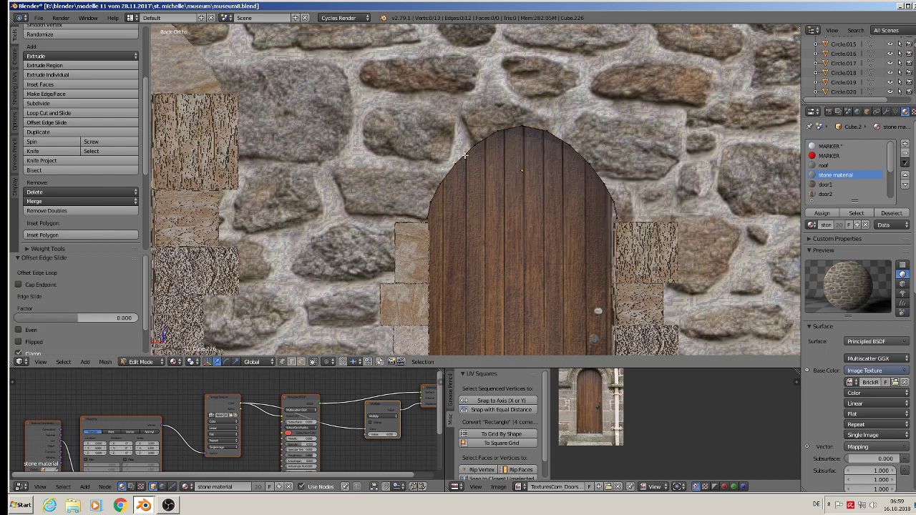
Extrude all 13 arch outline vertices and scale the new edge outward about 1.438
{"action": "right_click", "coordinate": [502, 125]}
{"action": "scroll", "coordinate": [505, 153], "scroll_direction": "down", "scroll_amount": 4}
{"action": "scroll", "coordinate": [502, 159], "scroll_direction": "down", "scroll_amount": 4}
{"action": "scroll", "coordinate": [501, 162], "scroll_direction": "down", "scroll_amount": 3}
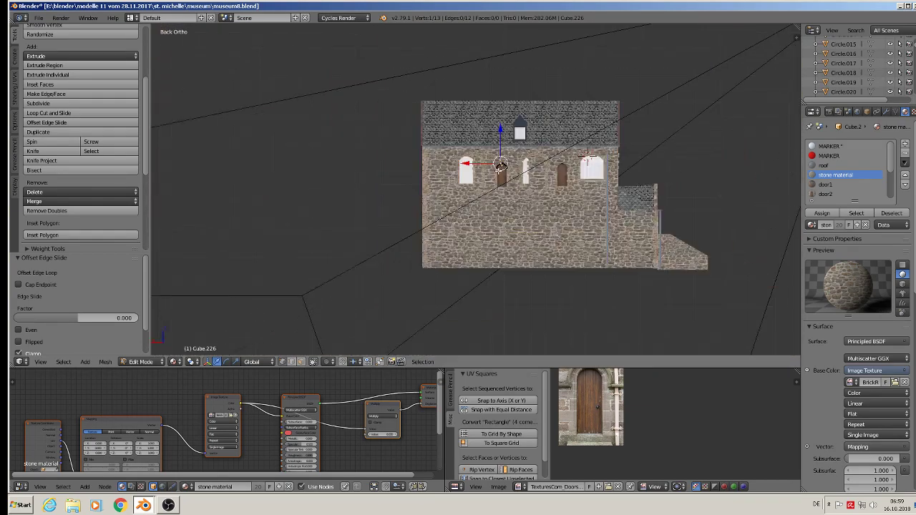
{"action": "scroll", "coordinate": [502, 162], "scroll_direction": "down", "scroll_amount": 2}
{"action": "scroll", "coordinate": [501, 162], "scroll_direction": "down", "scroll_amount": 3}
{"action": "scroll", "coordinate": [505, 154], "scroll_direction": "up", "scroll_amount": 8}
{"action": "scroll", "coordinate": [499, 172], "scroll_direction": "up", "scroll_amount": 9}
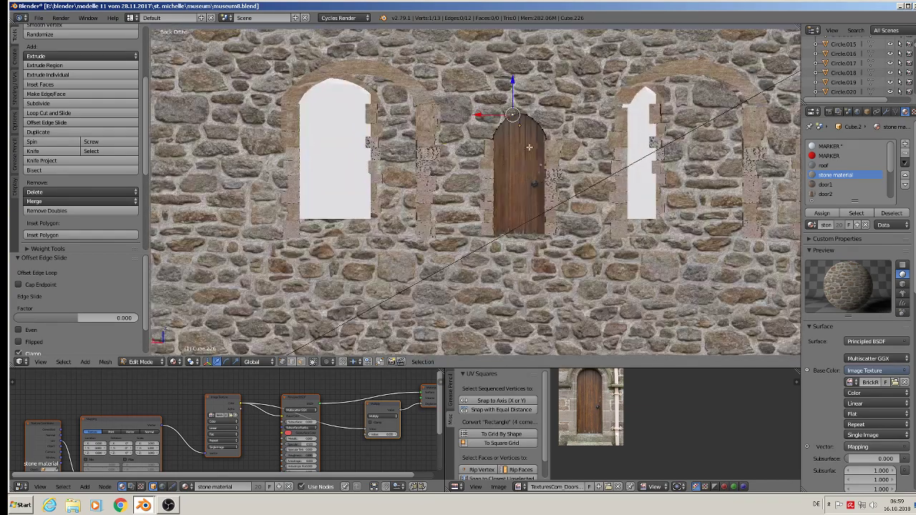
{"action": "scroll", "coordinate": [501, 168], "scroll_direction": "up", "scroll_amount": 4}
{"action": "key", "text": "a"}
{"action": "key", "text": "a"}
{"action": "scroll", "coordinate": [551, 140], "scroll_direction": "up", "scroll_amount": 3}
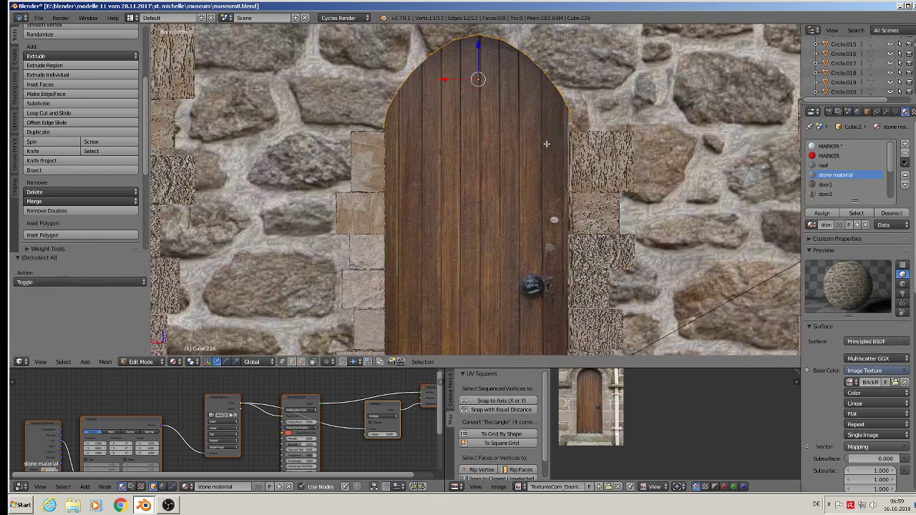
{"action": "middle_click_drag", "start_coordinate": [548, 144], "coordinate": [536, 198], "text": "shift"}
{"action": "key", "text": "e"}
{"action": "key", "text": "s"}
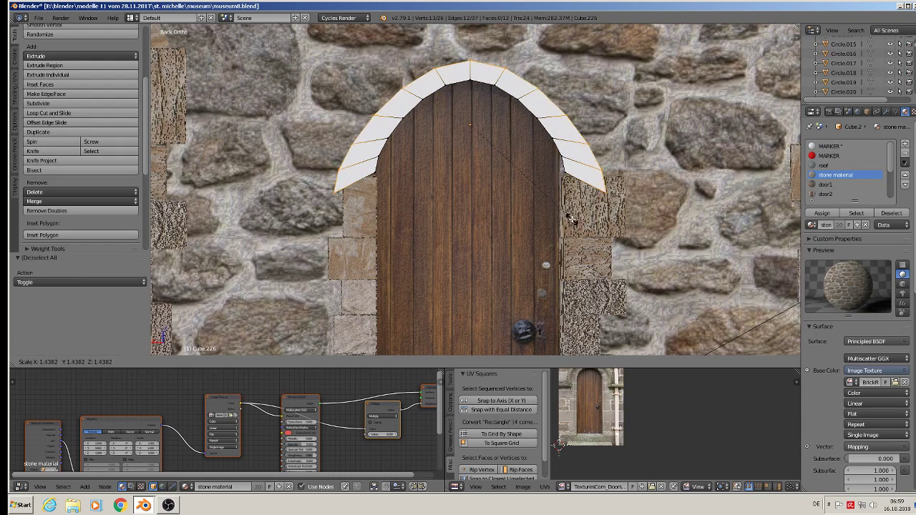
{"action": "left_click", "coordinate": [571, 220]}
Align the arch's lower-right end vertices with the right stone jamb
{"action": "right_click", "coordinate": [603, 170]}
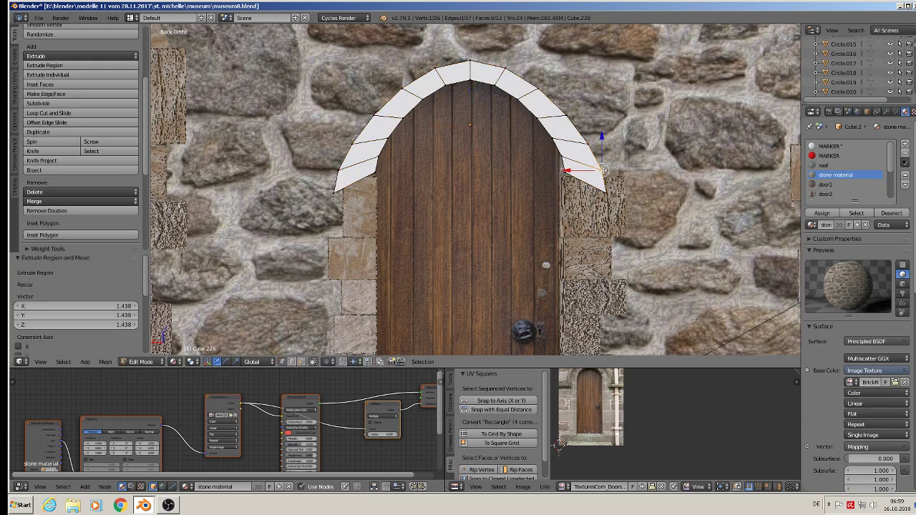
{"action": "right_click", "coordinate": [608, 191], "text": "shift"}
{"action": "right_click", "coordinate": [607, 189]}
{"action": "key", "text": "g"}
{"action": "key", "text": "z"}
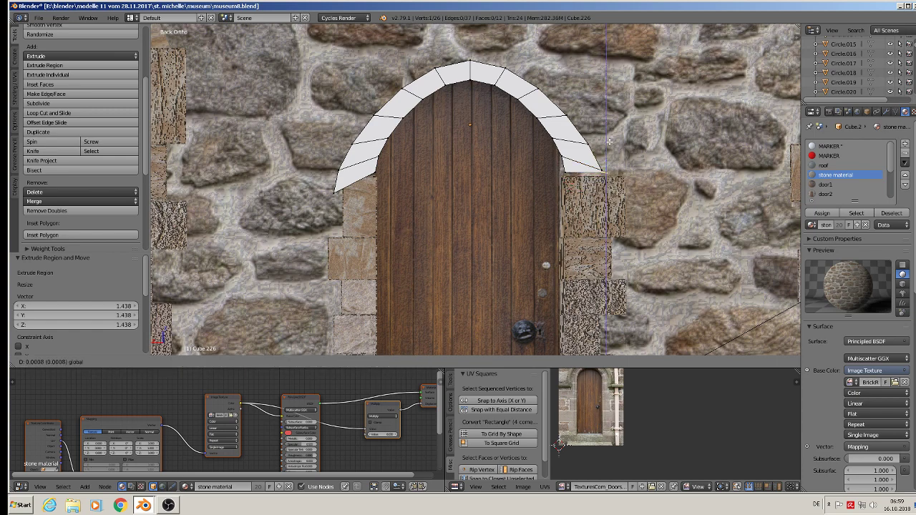
{"action": "left_click", "coordinate": [611, 144]}
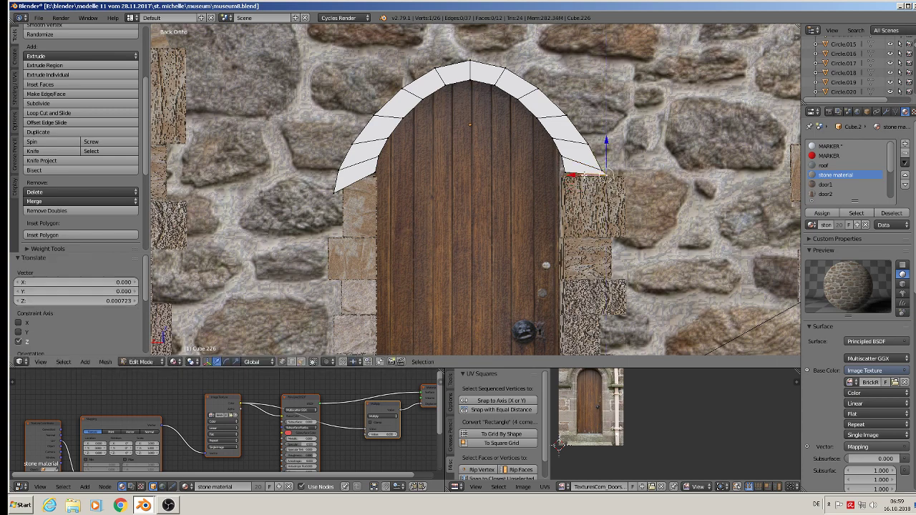
{"action": "key", "text": "g"}
{"action": "key", "text": "x"}
{"action": "left_click", "coordinate": [581, 174]}
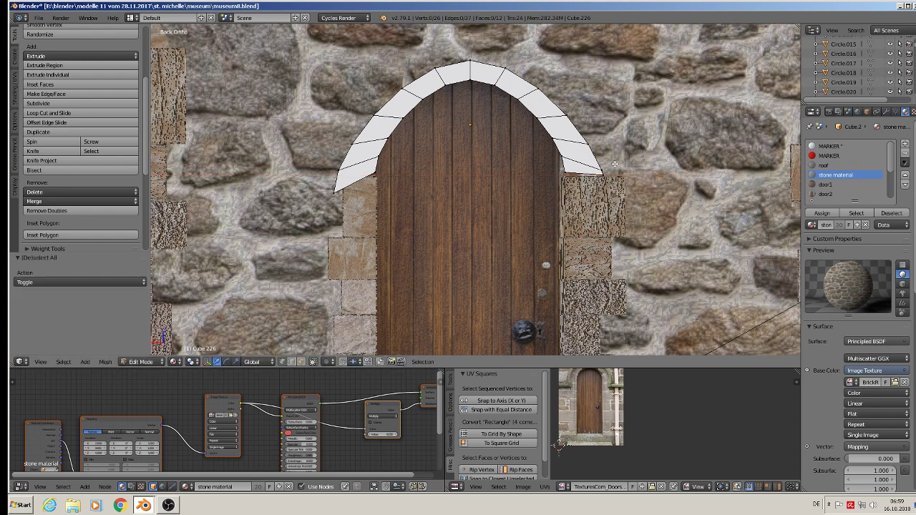
{"action": "key", "text": "x"}
{"action": "key", "text": "Escape"}
{"action": "key", "text": "a"}
{"action": "right_click", "coordinate": [605, 174]}
{"action": "key", "text": "g"}
{"action": "key", "text": "x"}
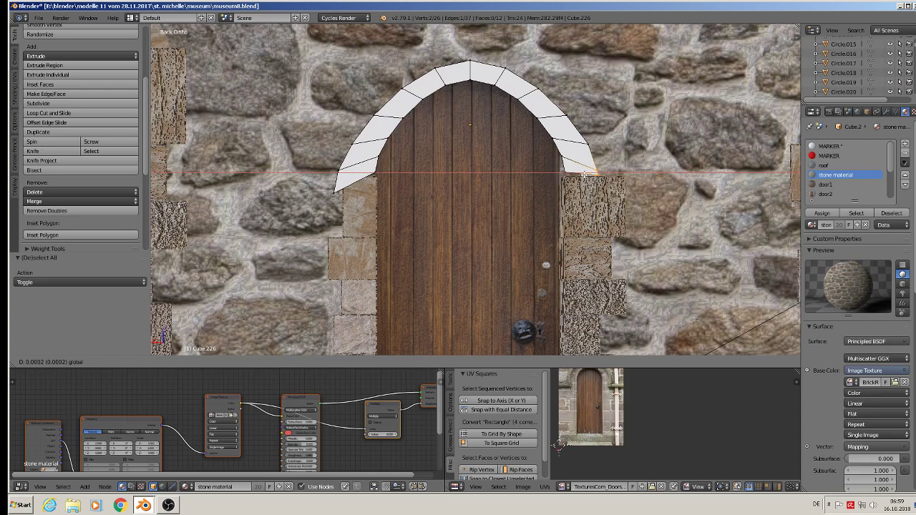
{"action": "left_click", "coordinate": [584, 173]}
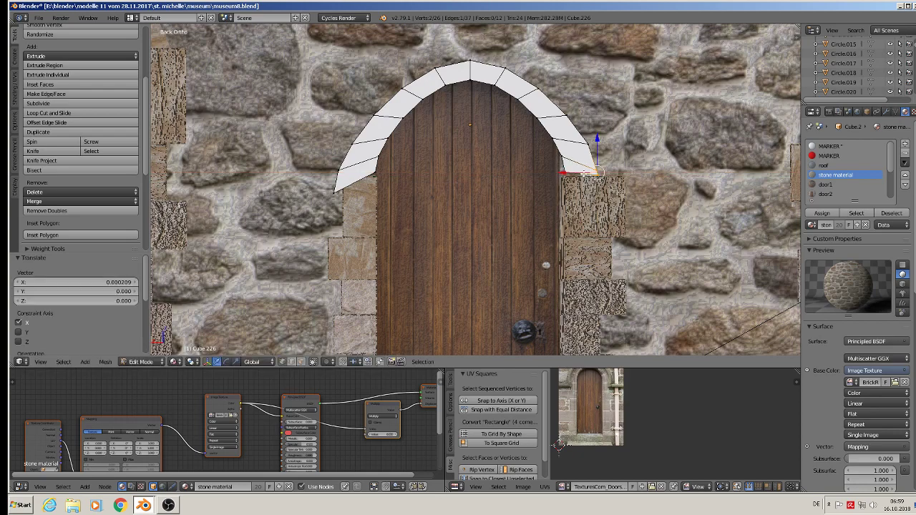
{"action": "key", "text": "a"}
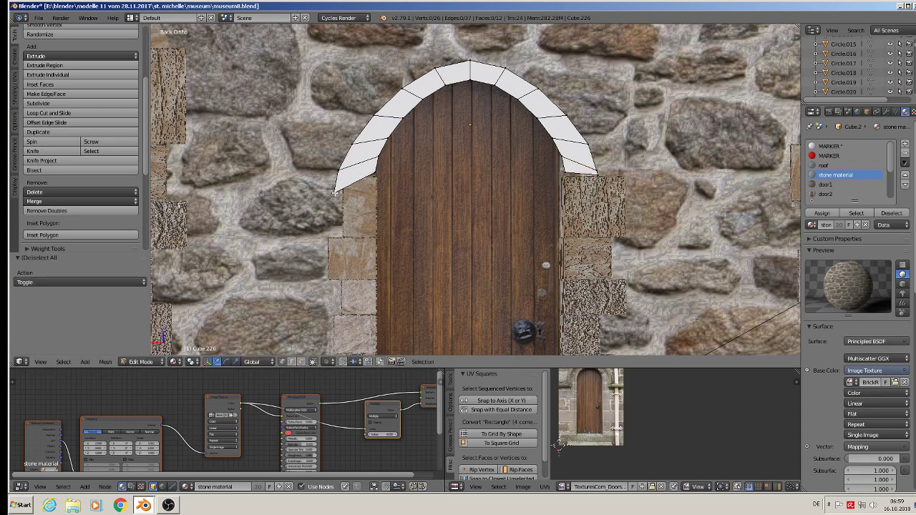
Align the arch's lower-left end vertices with the left stone jamb
{"action": "right_click", "coordinate": [334, 192]}
{"action": "key", "text": "g"}
{"action": "key", "text": "z"}
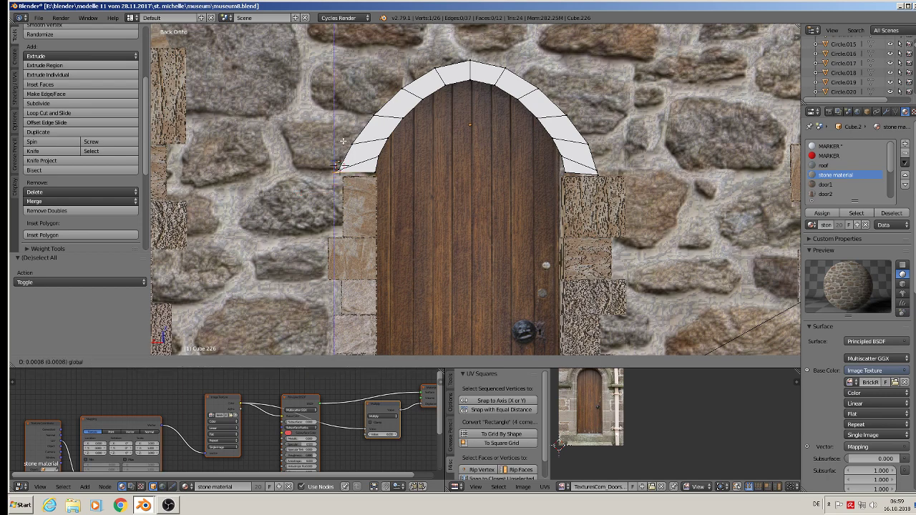
{"action": "left_click", "coordinate": [337, 169]}
{"action": "key", "text": "g"}
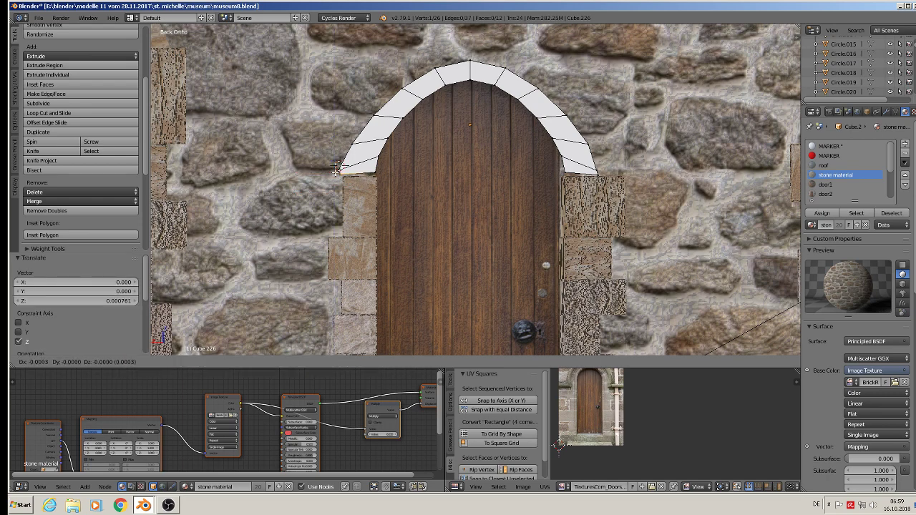
{"action": "left_click", "coordinate": [336, 170]}
{"action": "key", "text": "a"}
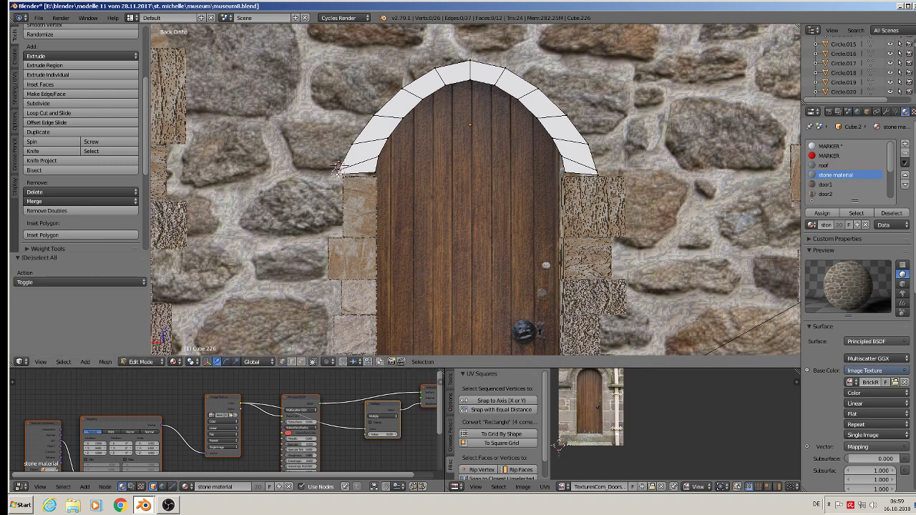
{"action": "right_click", "coordinate": [335, 171]}
{"action": "key", "text": "g"}
{"action": "key", "text": "x"}
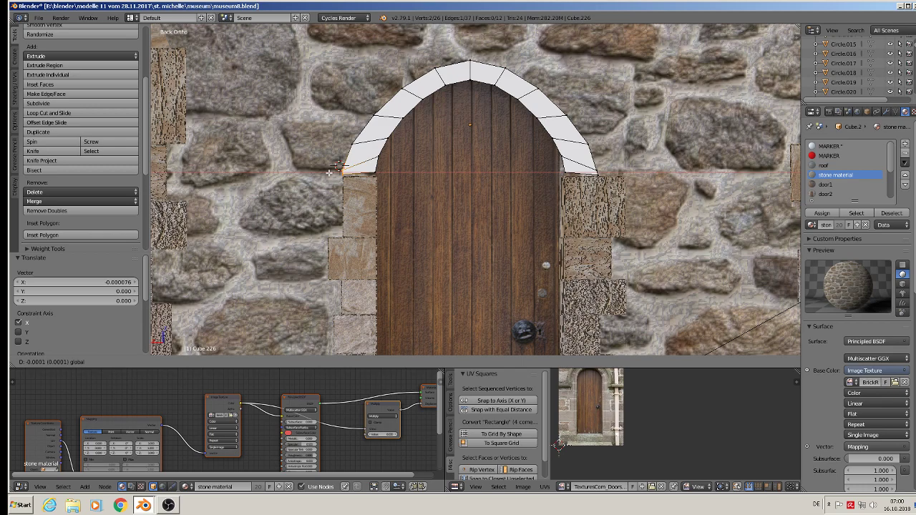
{"action": "left_click", "coordinate": [332, 172]}
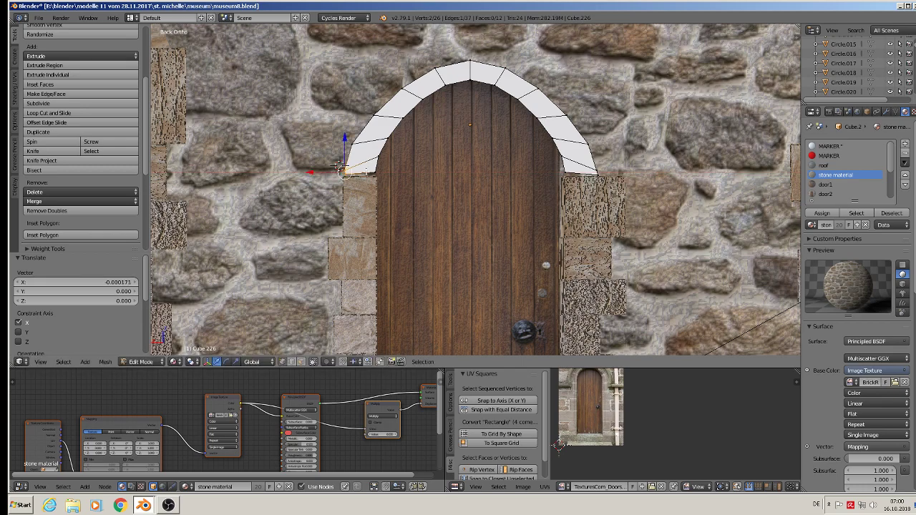
Extrude the whole arch band outward to give it depth
{"action": "key", "text": "Tab"}
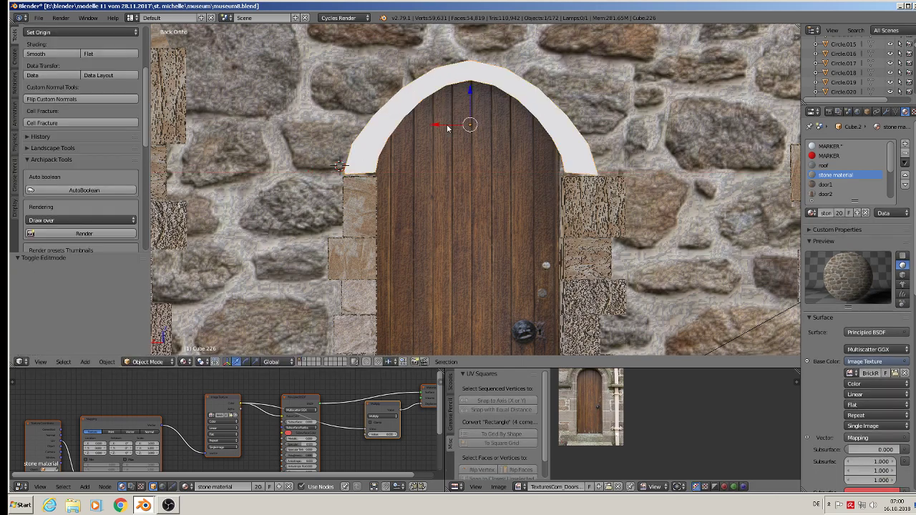
{"action": "middle_click_drag", "start_coordinate": [466, 122], "coordinate": [500, 151]}
{"action": "key", "text": "Tab"}
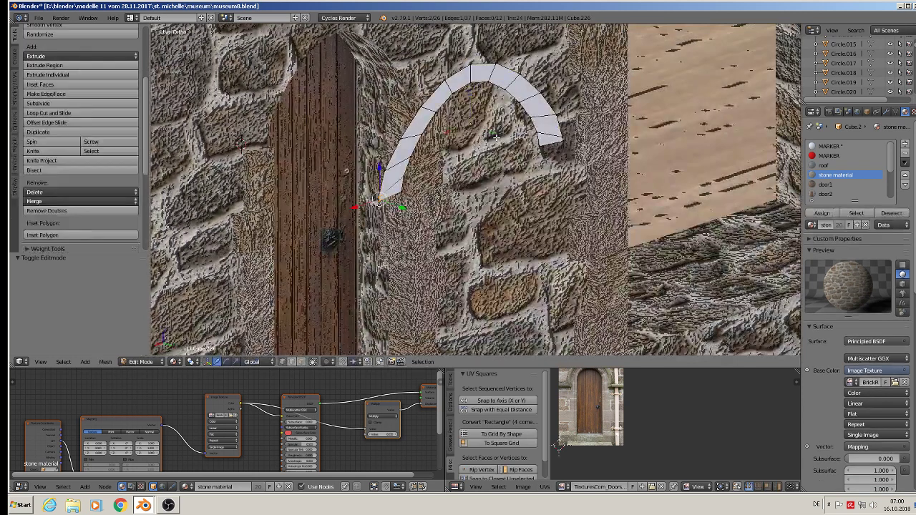
{"action": "key", "text": "a"}
{"action": "key", "text": "e"}
{"action": "right_click", "coordinate": [489, 134]}
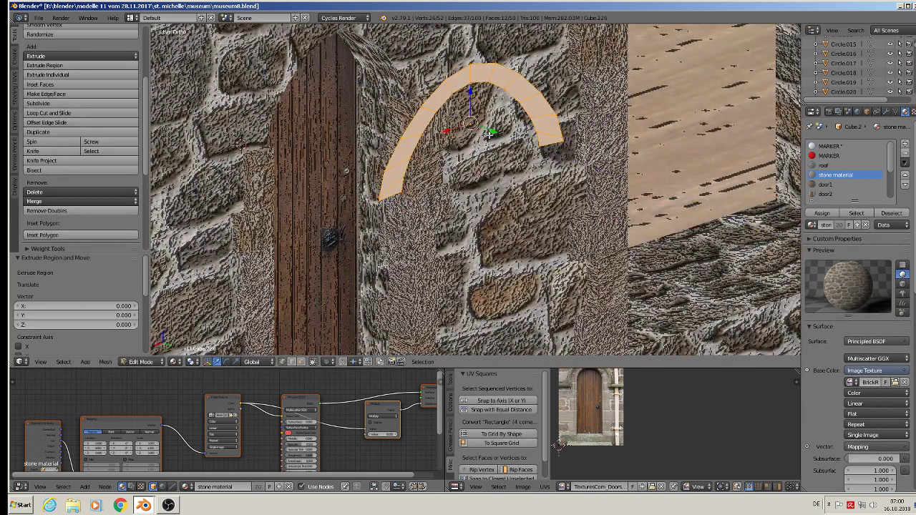
{"action": "left_click_drag", "start_coordinate": [492, 131], "coordinate": [479, 126]}
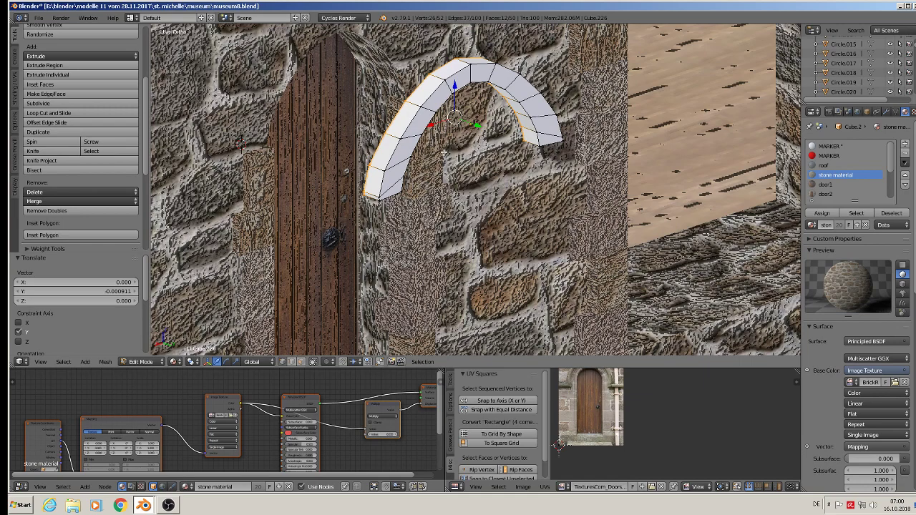
UV-project the arch from the front view and assign it the stone 4 material
{"action": "key", "text": "Tab"}
{"action": "key", "text": "KP_1"}
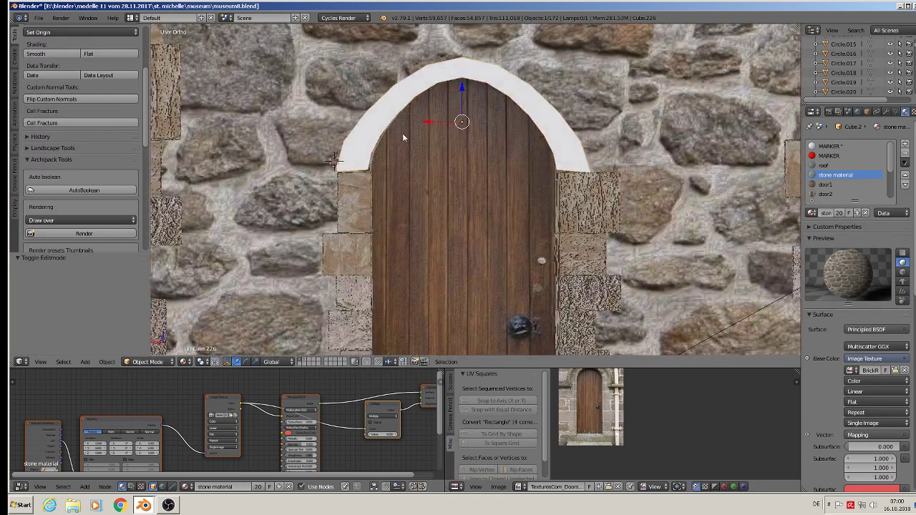
{"action": "key", "text": "Tab"}
{"action": "key", "text": "a"}
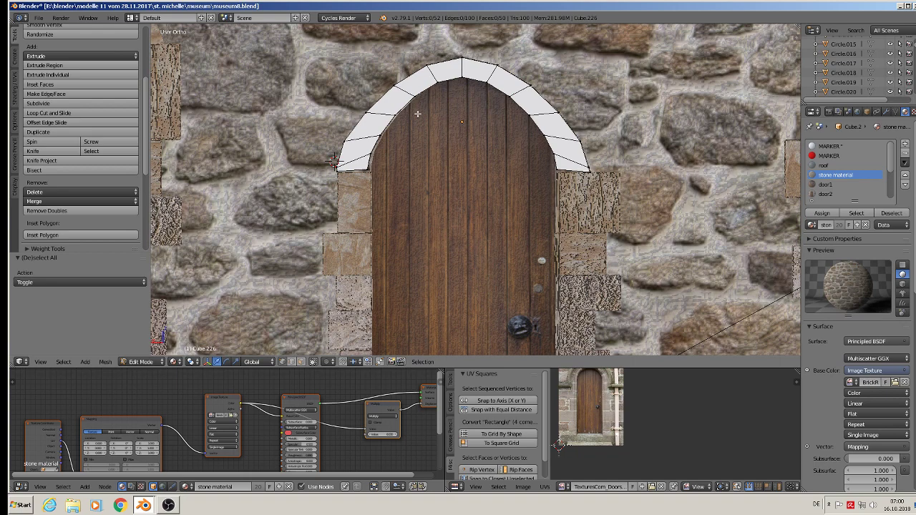
{"action": "key", "text": "a"}
{"action": "key", "text": "u"}
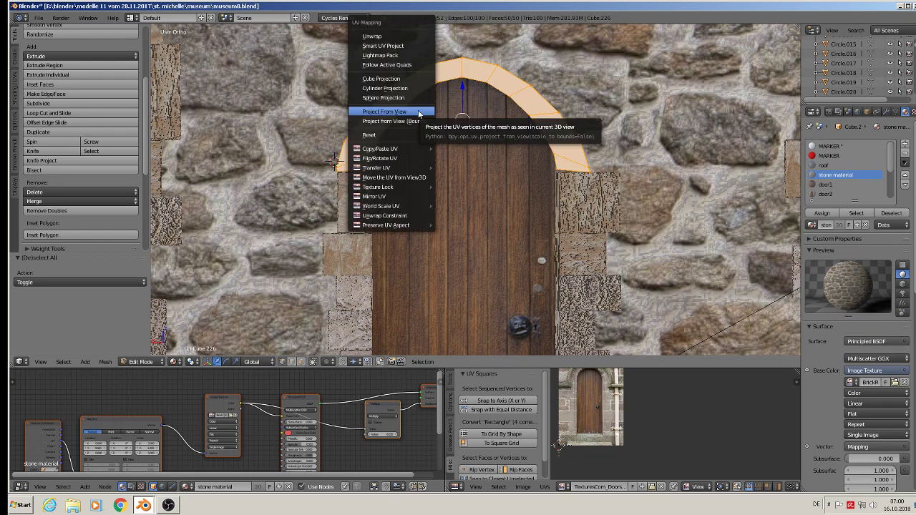
{"action": "left_click", "coordinate": [418, 110]}
{"action": "scroll", "coordinate": [849, 171], "scroll_direction": "down", "scroll_amount": 3}
{"action": "left_click", "coordinate": [830, 175]}
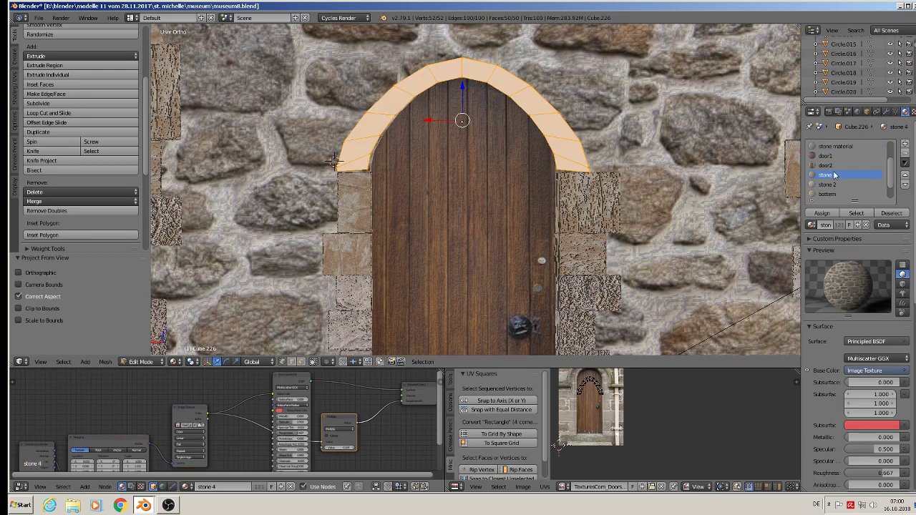
{"action": "left_click", "coordinate": [824, 214]}
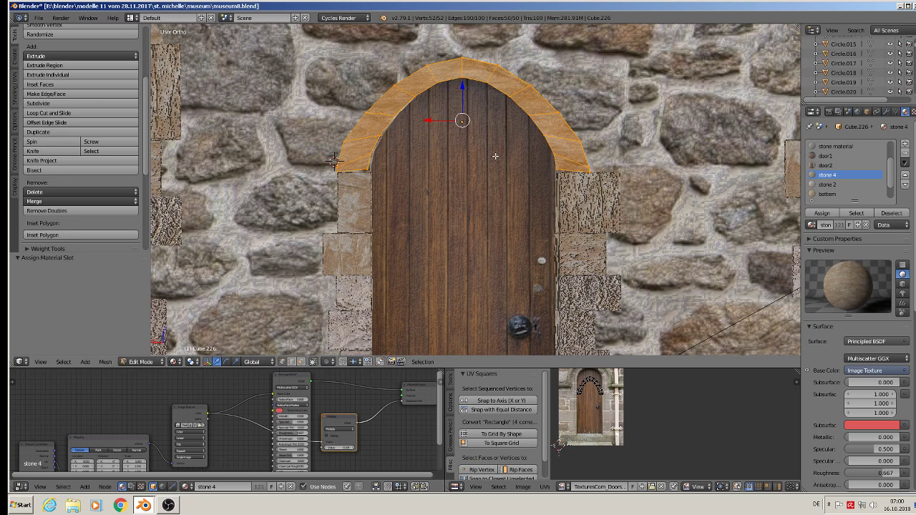
{"action": "key", "text": "a"}
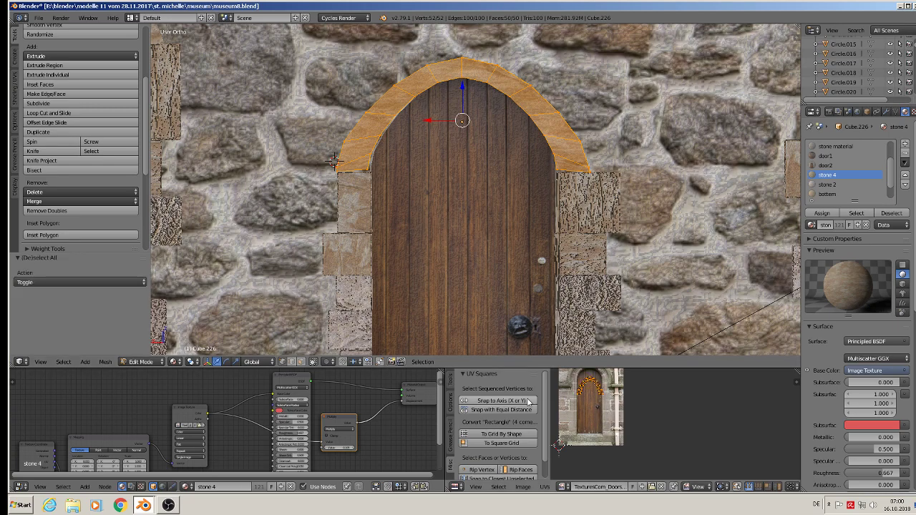
{"action": "key", "text": "Tab"}
Move the arch object to sit snugly around the wooden door
{"action": "scroll", "coordinate": [514, 200], "scroll_direction": "up", "scroll_amount": 2}
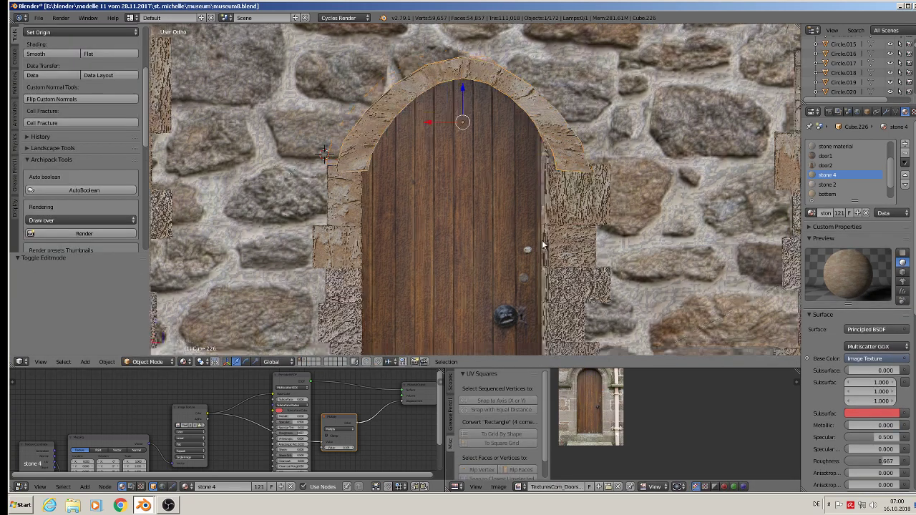
{"action": "middle_click_drag", "start_coordinate": [514, 201], "coordinate": [560, 211]}
{"action": "key", "text": "g"}
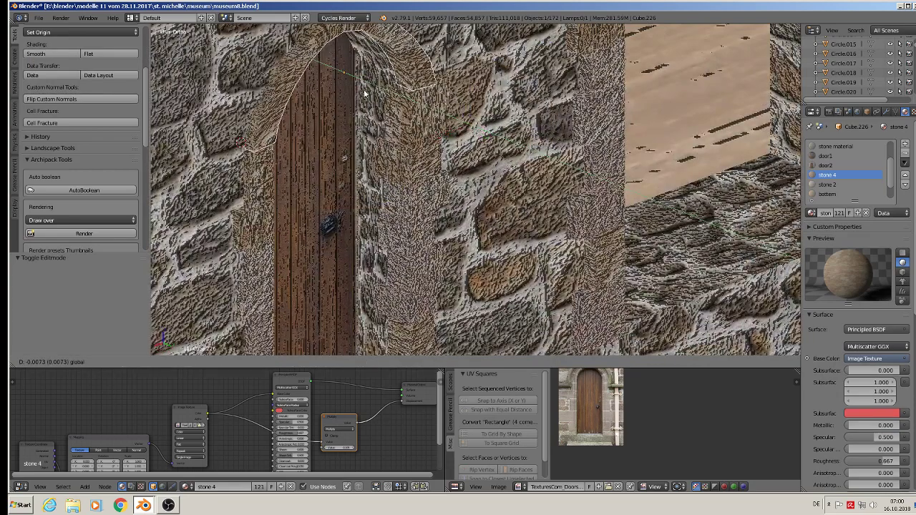
{"action": "left_click", "coordinate": [363, 93]}
{"action": "middle_click_drag", "start_coordinate": [369, 93], "coordinate": [317, 110]}
{"action": "scroll", "coordinate": [318, 111], "scroll_direction": "down", "scroll_amount": 1}
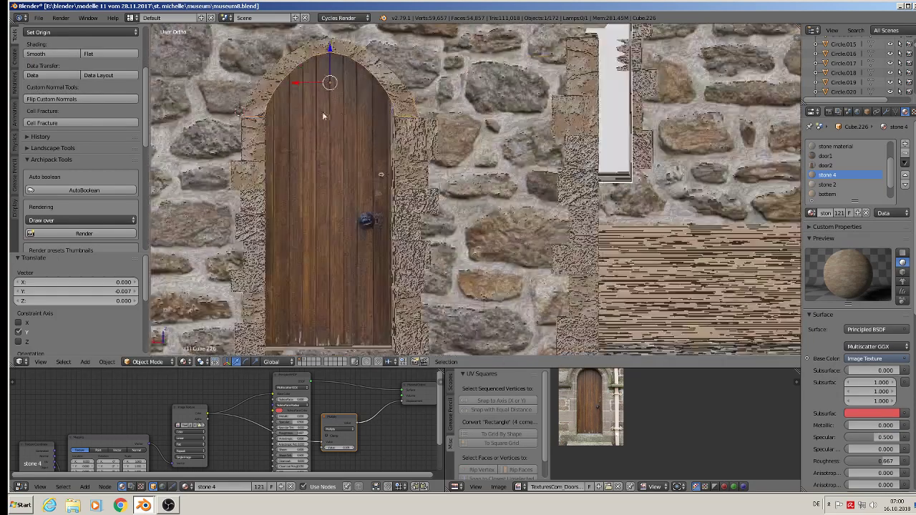
{"action": "scroll", "coordinate": [322, 111], "scroll_direction": "down", "scroll_amount": 1}
{"action": "scroll", "coordinate": [368, 113], "scroll_direction": "up", "scroll_amount": 3}
{"action": "scroll", "coordinate": [322, 119], "scroll_direction": "up", "scroll_amount": 1}
{"action": "key", "text": "Tab"}
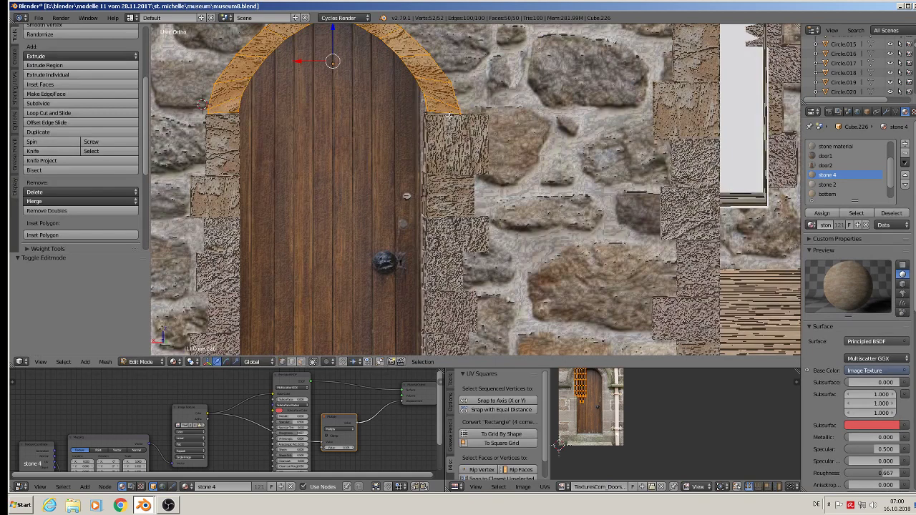
{"action": "middle_click_drag", "start_coordinate": [379, 145], "coordinate": [487, 155], "text": "shift"}
{"action": "key", "text": "a"}
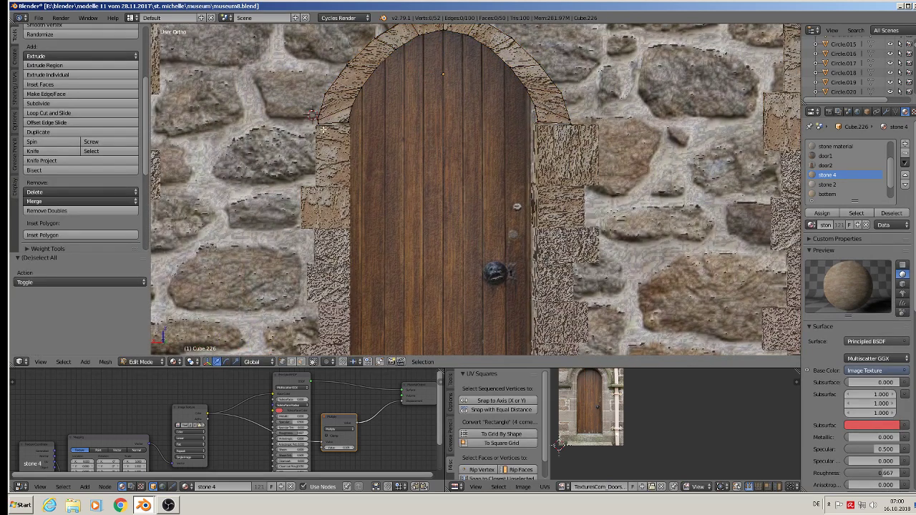
Slightly raise the top stone block of the column right of the door
{"action": "key", "text": "Tab"}
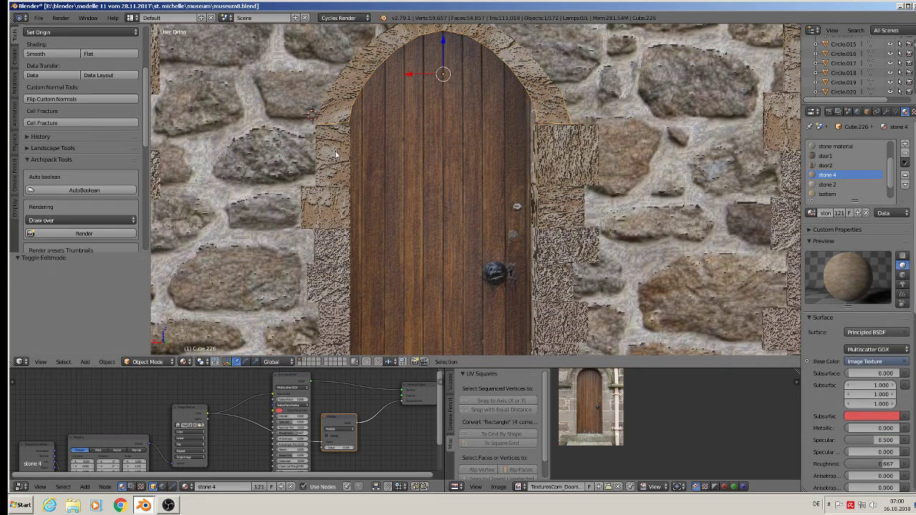
{"action": "right_click", "coordinate": [341, 134]}
{"action": "key", "text": "Tab"}
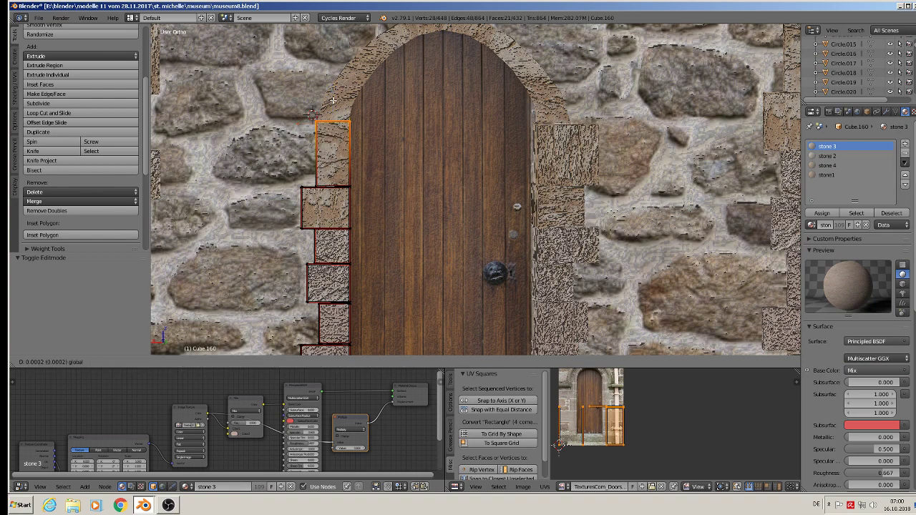
{"action": "key", "text": "Tab"}
{"action": "right_click", "coordinate": [583, 154]}
{"action": "key", "text": "Tab"}
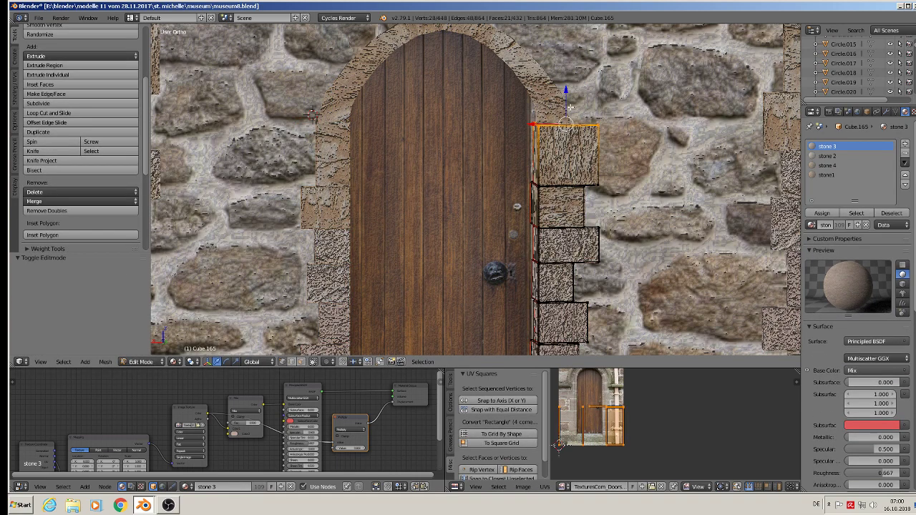
{"action": "key", "text": "g"}
{"action": "left_click", "coordinate": [570, 95]}
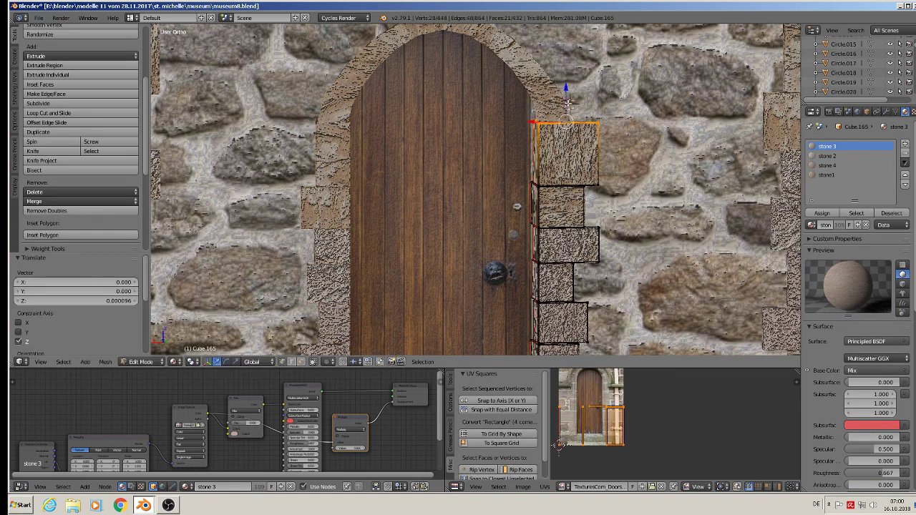
{"action": "key", "text": "Tab"}
Duplicate the stone arch and slide the copy along X onto the right-hand door
{"action": "scroll", "coordinate": [566, 107], "scroll_direction": "down", "scroll_amount": 2}
{"action": "scroll", "coordinate": [566, 143], "scroll_direction": "down", "scroll_amount": 2}
{"action": "scroll", "coordinate": [567, 192], "scroll_direction": "down", "scroll_amount": 1, "text": "shift"}
{"action": "scroll", "coordinate": [566, 192], "scroll_direction": "down", "scroll_amount": 2}
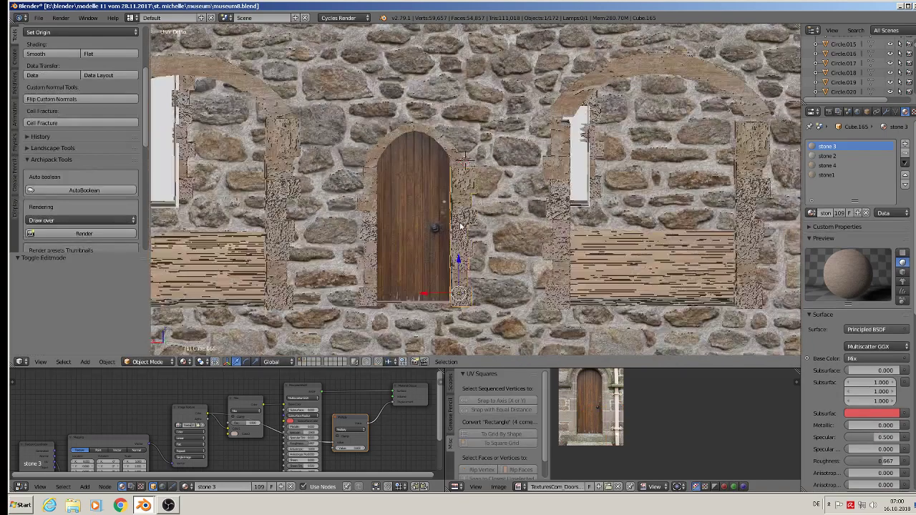
{"action": "scroll", "coordinate": [472, 215], "scroll_direction": "down", "scroll_amount": 2}
{"action": "right_click", "coordinate": [453, 166]}
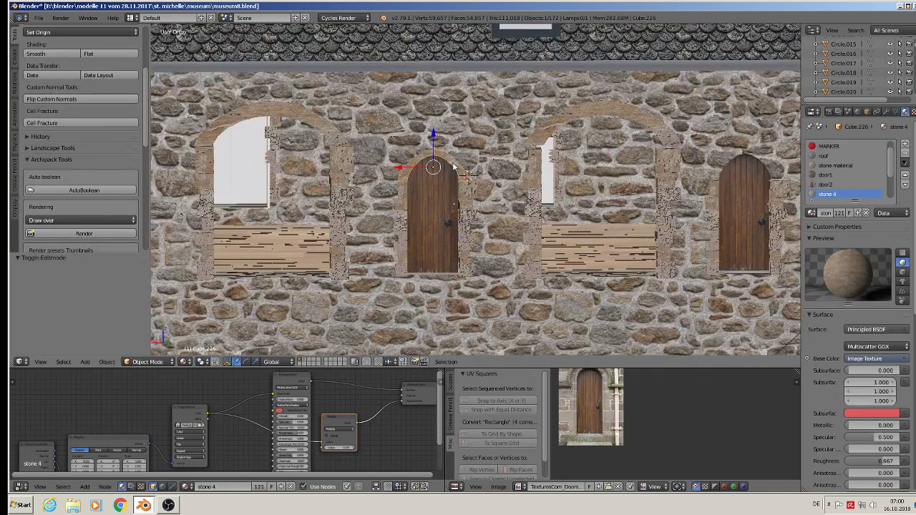
{"action": "key", "text": "shift+d"}
{"action": "right_click", "coordinate": [441, 167]}
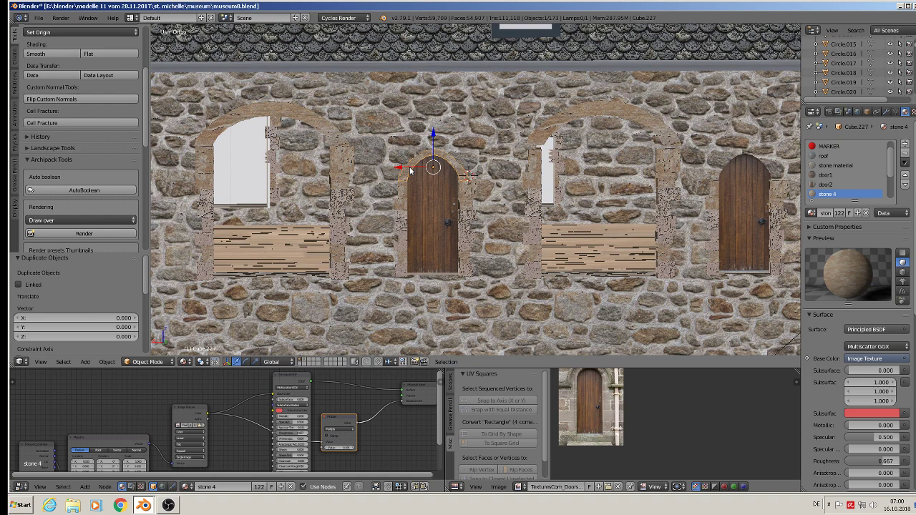
{"action": "left_click_drag", "start_coordinate": [410, 170], "coordinate": [720, 168]}
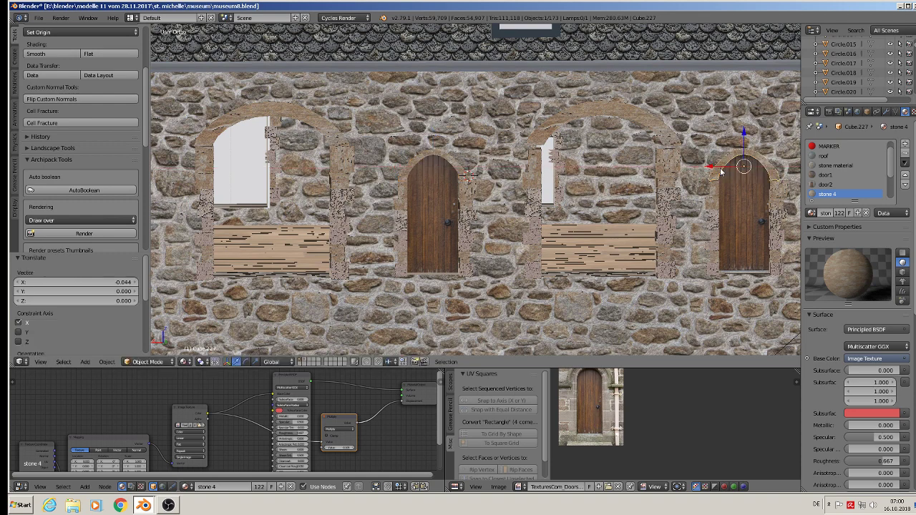
Nudge the middle window's stone 4 arch sideways and slightly down
{"action": "scroll", "coordinate": [559, 155], "scroll_direction": "up", "scroll_amount": 2}
{"action": "right_click", "coordinate": [523, 280]}
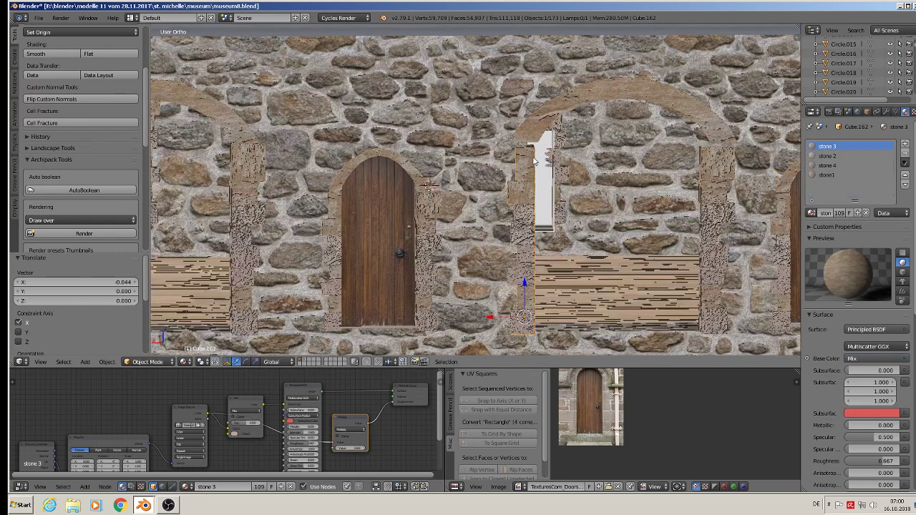
{"action": "right_click", "coordinate": [622, 129]}
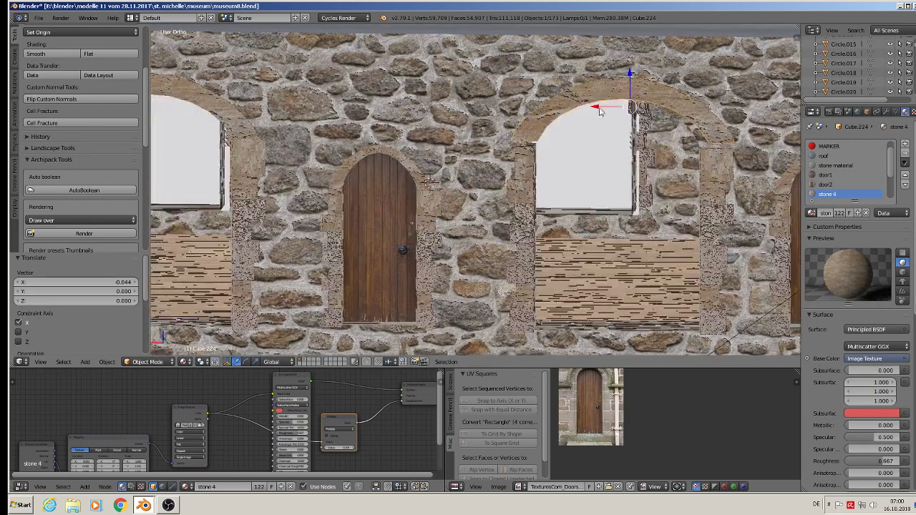
{"action": "key", "text": "g"}
{"action": "left_click", "coordinate": [593, 109]}
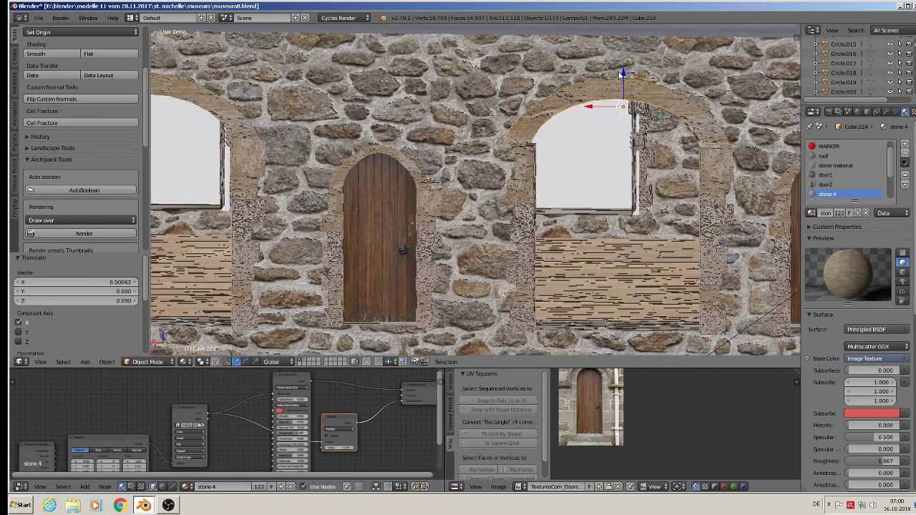
{"action": "left_click_drag", "start_coordinate": [622, 74], "coordinate": [620, 76]}
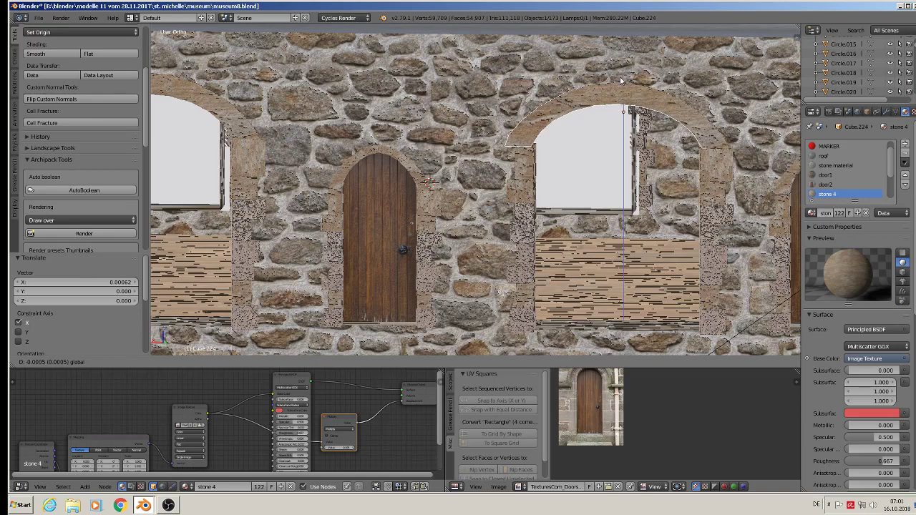
{"action": "left_click_drag", "start_coordinate": [620, 76], "coordinate": [621, 79]}
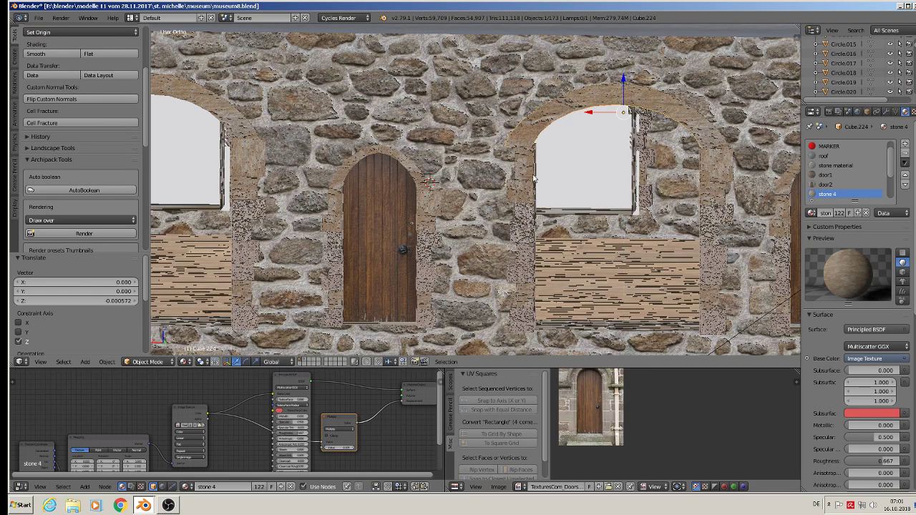
Shift the top blocks of the column left of the window sideways to meet the arch
{"action": "right_click", "coordinate": [525, 279]}
{"action": "key", "text": "Tab"}
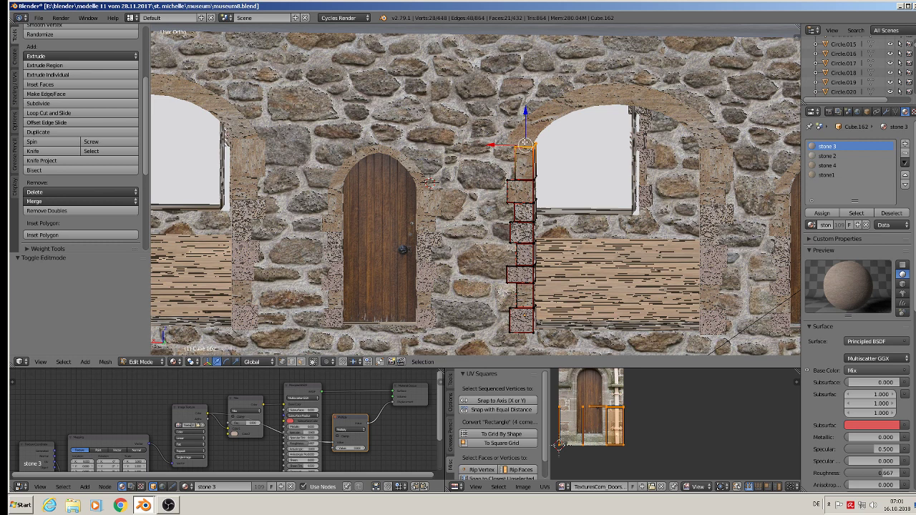
{"action": "key", "text": "a"}
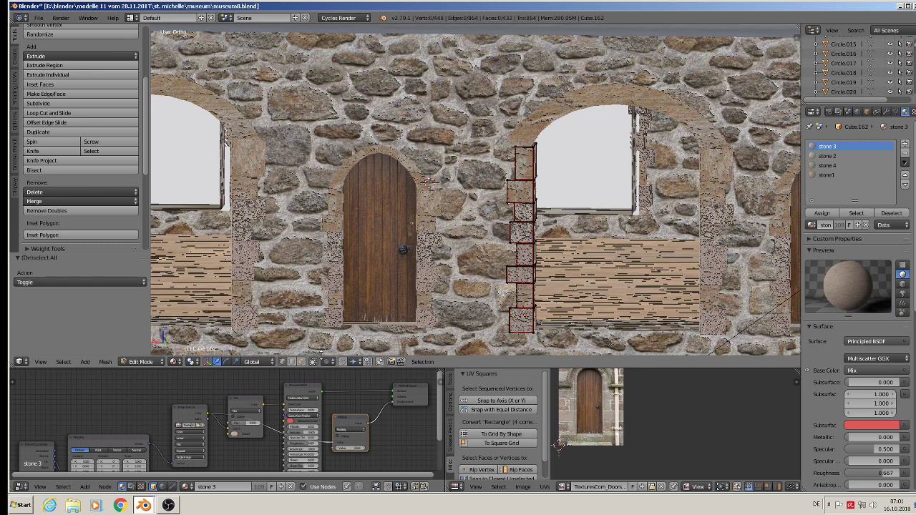
{"action": "left_click", "coordinate": [312, 361]}
{"action": "key", "text": "l"}
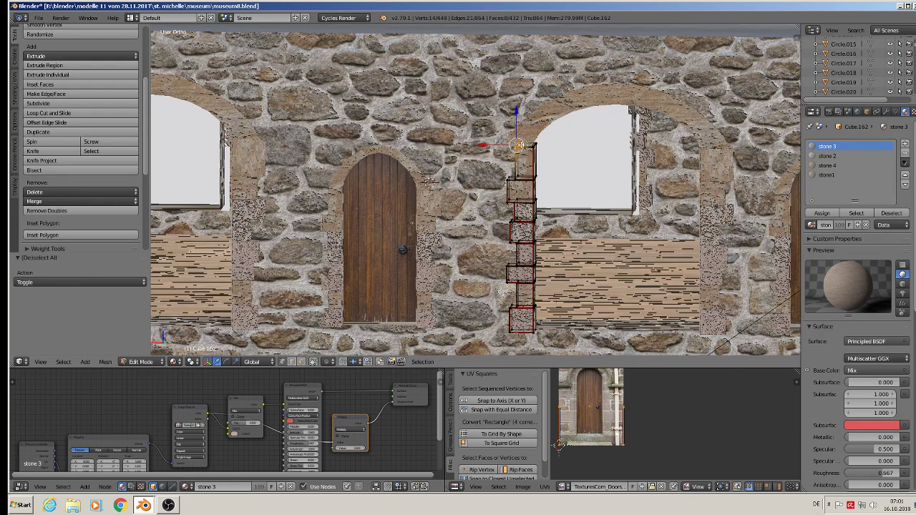
{"action": "key", "text": "l"}
{"action": "left_click_drag", "start_coordinate": [510, 159], "coordinate": [501, 159]}
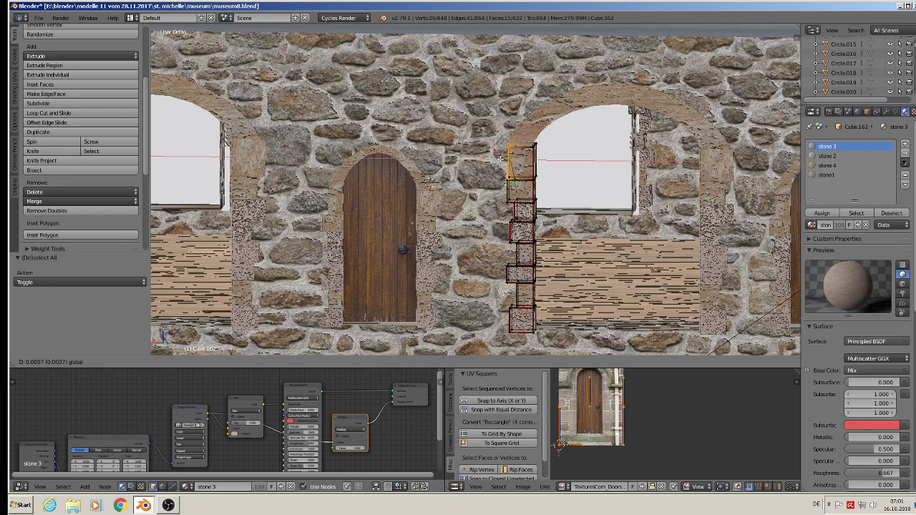
{"action": "left_click", "coordinate": [499, 158]}
{"action": "key", "text": "Tab"}
{"action": "scroll", "coordinate": [537, 175], "scroll_direction": "down", "scroll_amount": 8}
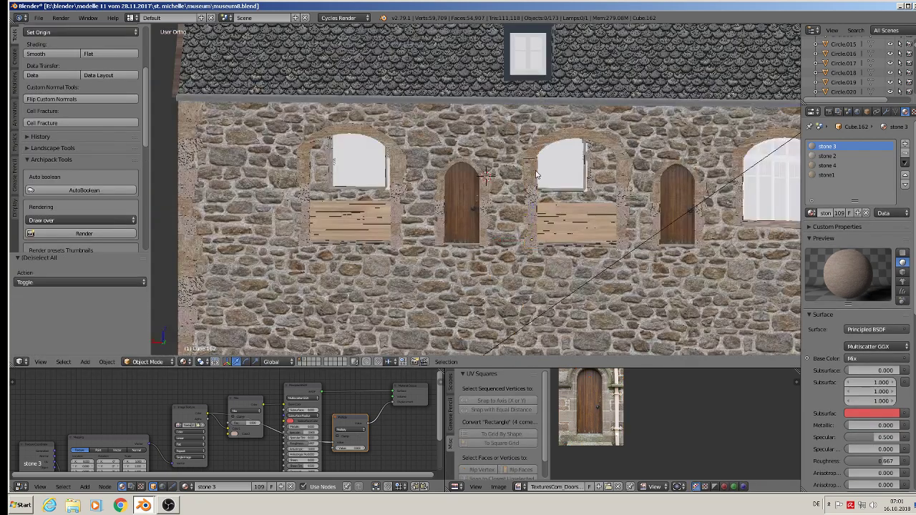
Orbit to face the front entrance and enter Edit Mode on the wall mesh around the door
{"action": "scroll", "coordinate": [536, 175], "scroll_direction": "up", "scroll_amount": 2}
{"action": "mouse_move", "coordinate": [536, 176]}
{"action": "middle_mouse_down"}
{"action": "mouse_move", "coordinate": [680, 224]}
{"action": "mouse_move", "coordinate": [349, 166]}
{"action": "mouse_move", "coordinate": [382, 174]}
{"action": "middle_mouse_up"}
{"action": "scroll", "coordinate": [382, 174], "scroll_direction": "up", "scroll_amount": 4}
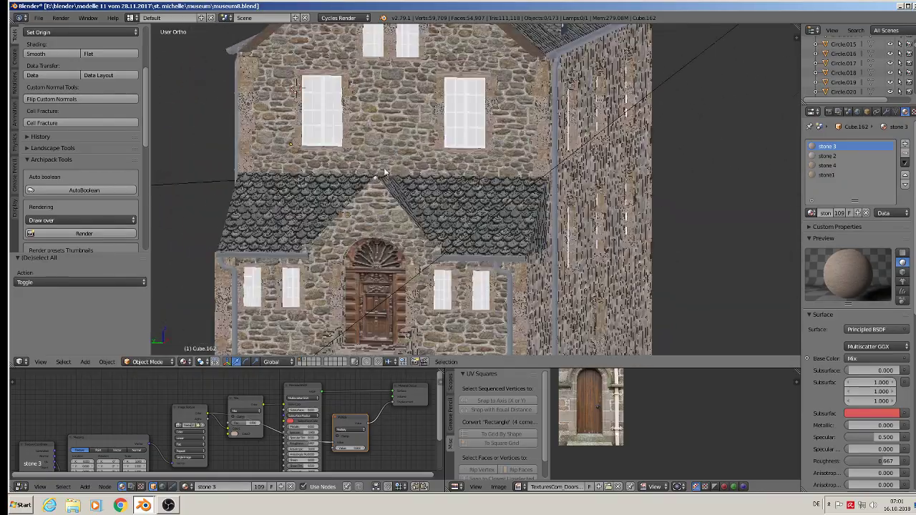
{"action": "middle_click_drag", "start_coordinate": [358, 254], "coordinate": [402, 221]}
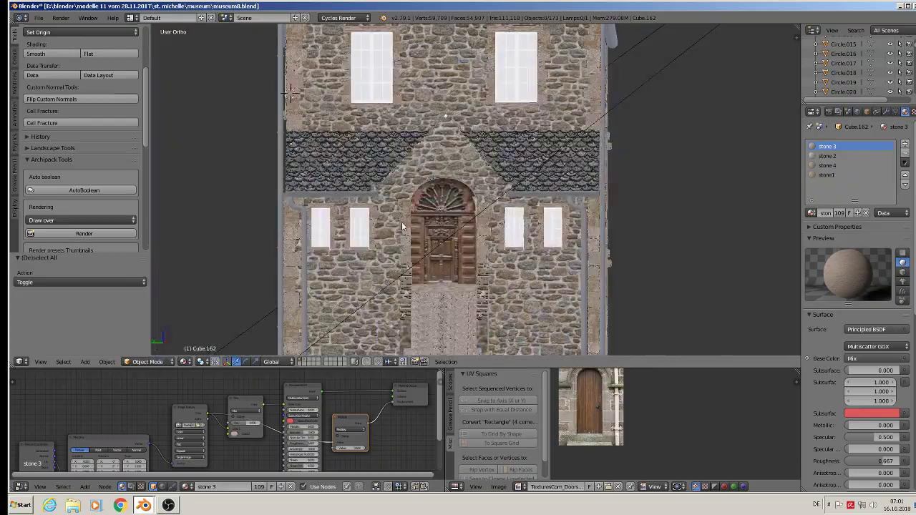
{"action": "scroll", "coordinate": [401, 222], "scroll_direction": "up", "scroll_amount": 3}
{"action": "scroll", "coordinate": [428, 207], "scroll_direction": "up", "scroll_amount": 1}
{"action": "right_click", "coordinate": [428, 151]}
{"action": "key", "text": "Tab"}
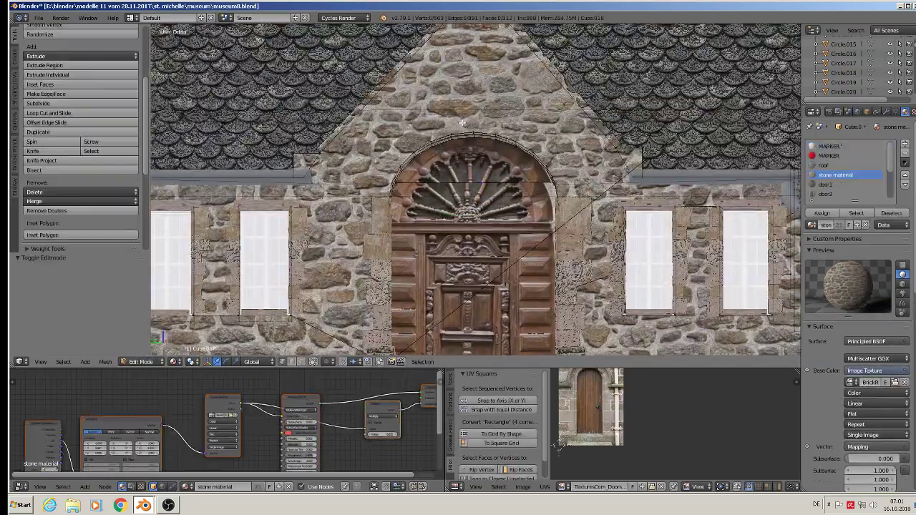
{"action": "key", "text": "Tab"}
{"action": "key", "text": "Tab"}
With selection limited to visible geometry, select the door arch's curved edge from end to end
{"action": "right_click", "coordinate": [389, 198]}
{"action": "mouse_move", "coordinate": [389, 198]}
{"action": "middle_mouse_down"}
{"action": "mouse_move", "coordinate": [351, 212]}
{"action": "mouse_move", "coordinate": [565, 198]}
{"action": "middle_mouse_up"}
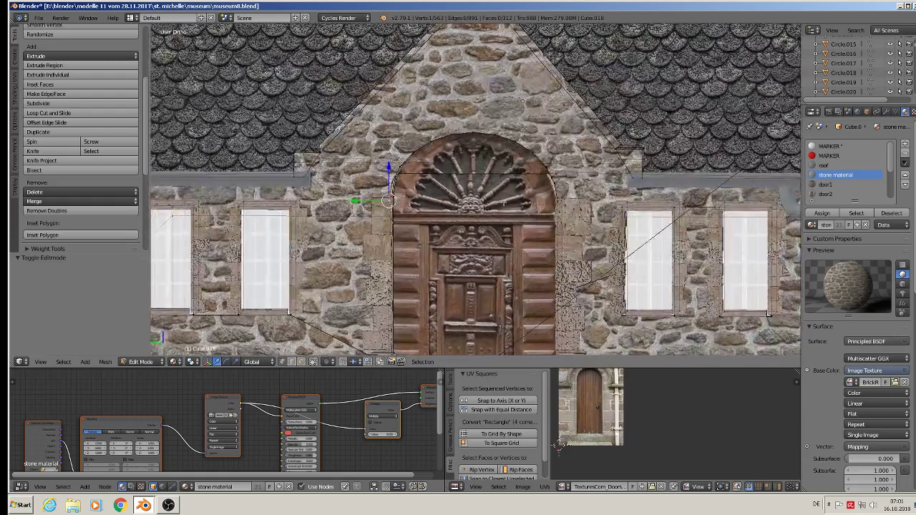
{"action": "right_click", "coordinate": [559, 199], "text": "ctrl"}
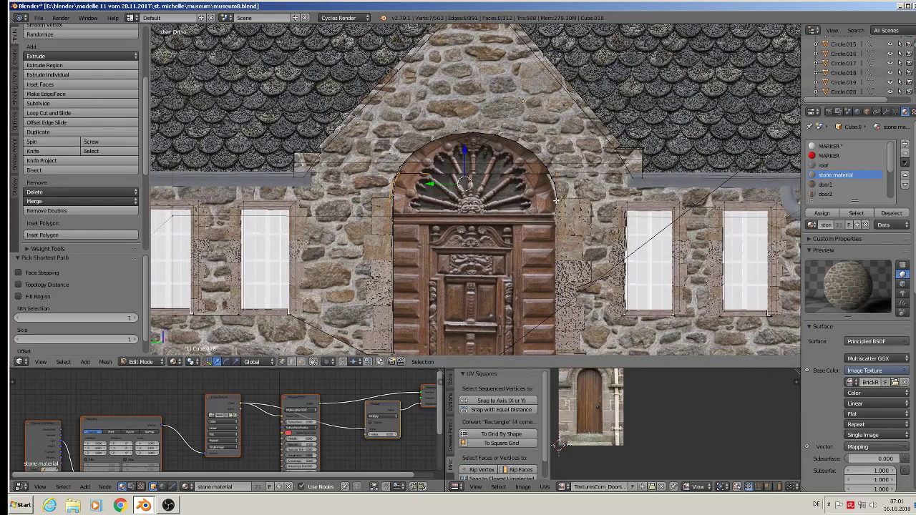
{"action": "right_click", "coordinate": [556, 202]}
{"action": "right_click", "coordinate": [391, 194], "text": "ctrl"}
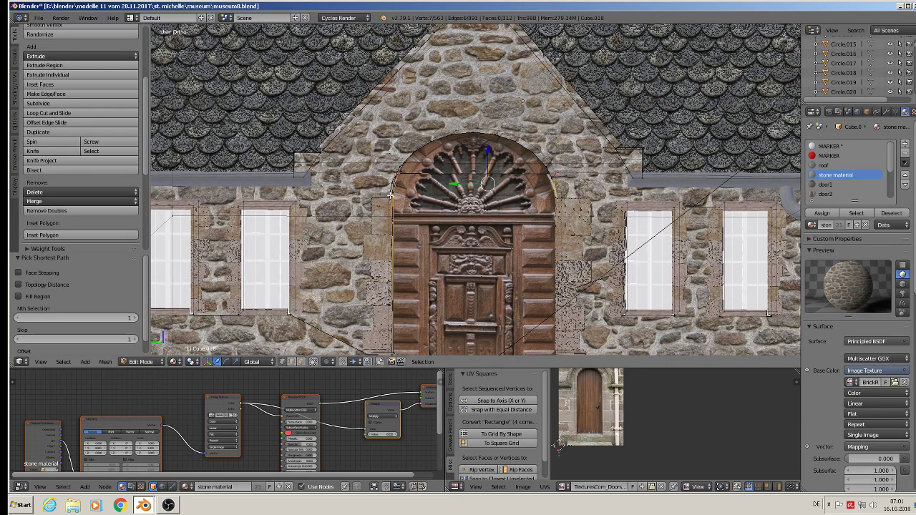
{"action": "left_click", "coordinate": [311, 362]}
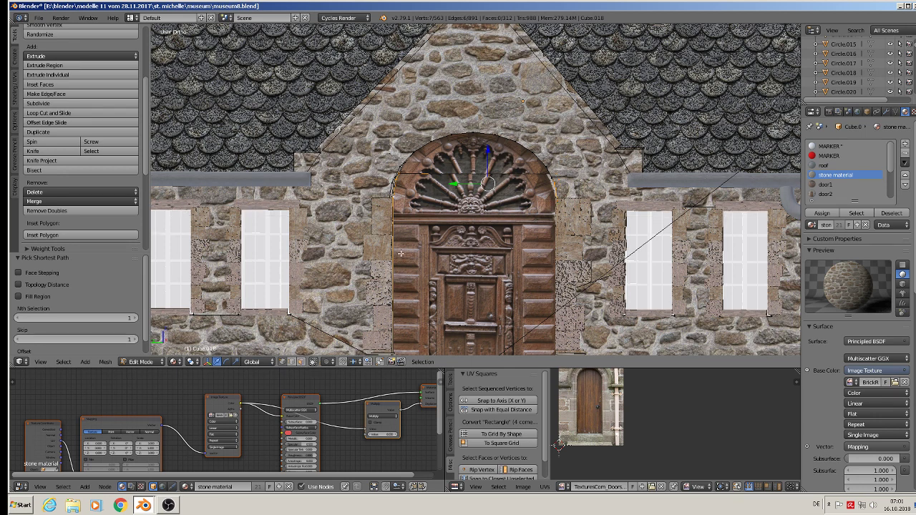
{"action": "right_click", "coordinate": [387, 201]}
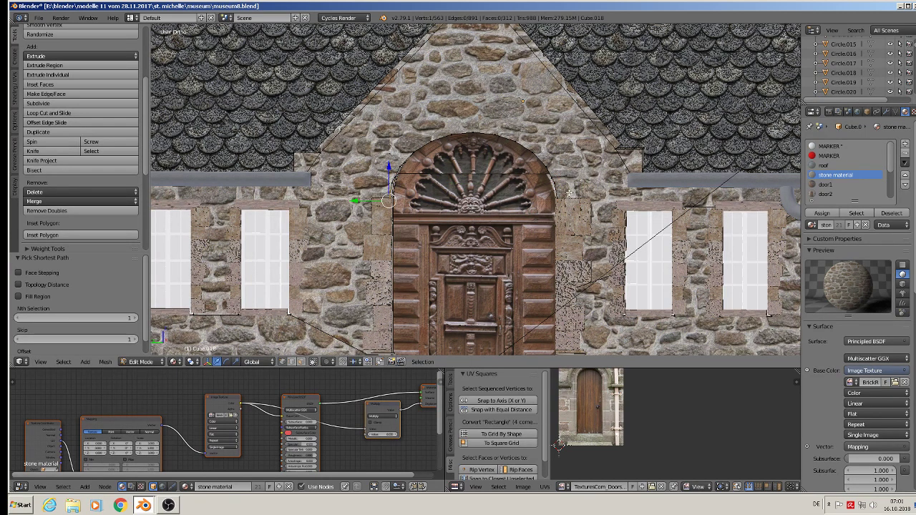
{"action": "right_click", "coordinate": [557, 194], "text": "ctrl"}
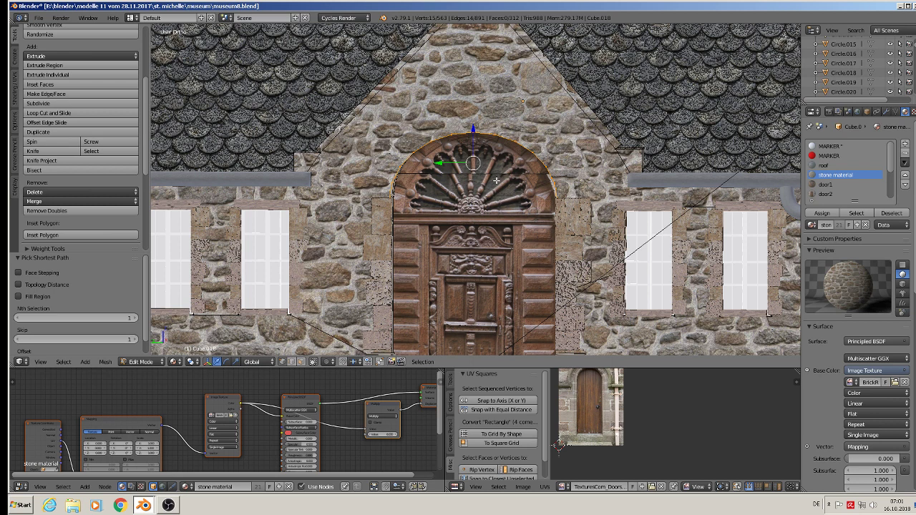
Duplicate the arch edge, separate it into its own object, and set its origin to geometry
{"action": "key", "text": "shift+d"}
{"action": "key", "text": "Escape"}
{"action": "key", "text": "p"}
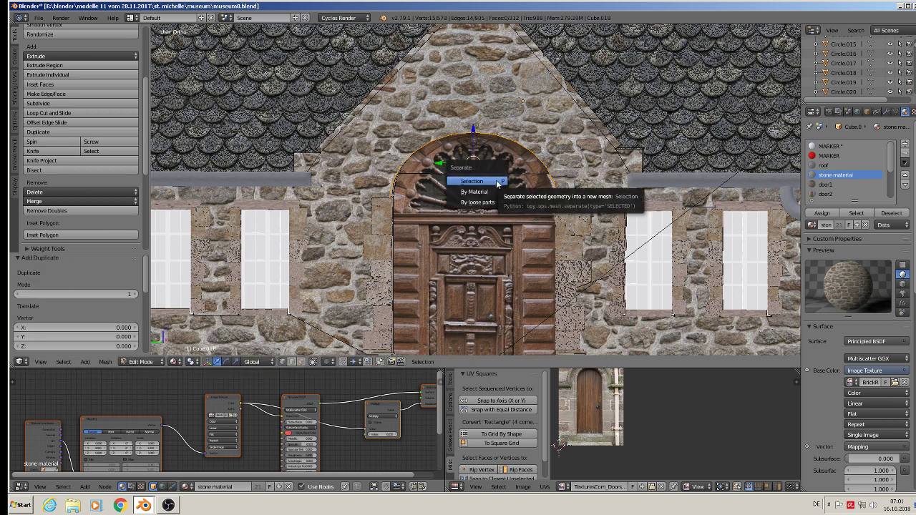
{"action": "left_click", "coordinate": [496, 180]}
{"action": "key", "text": "Tab"}
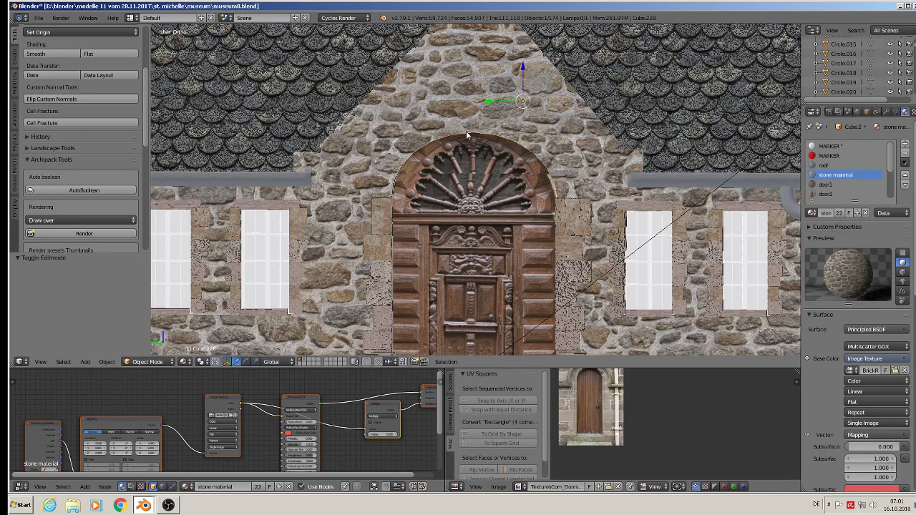
{"action": "left_click", "coordinate": [46, 33]}
{"action": "left_click", "coordinate": [60, 57]}
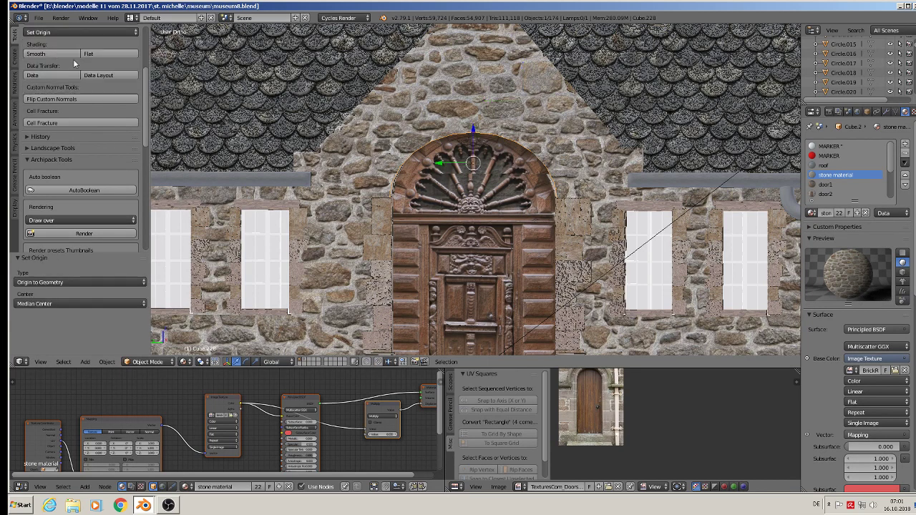
Extrude the arch edge outward into a wide band, then scale it 0.917 along Y
{"action": "key", "text": "Tab"}
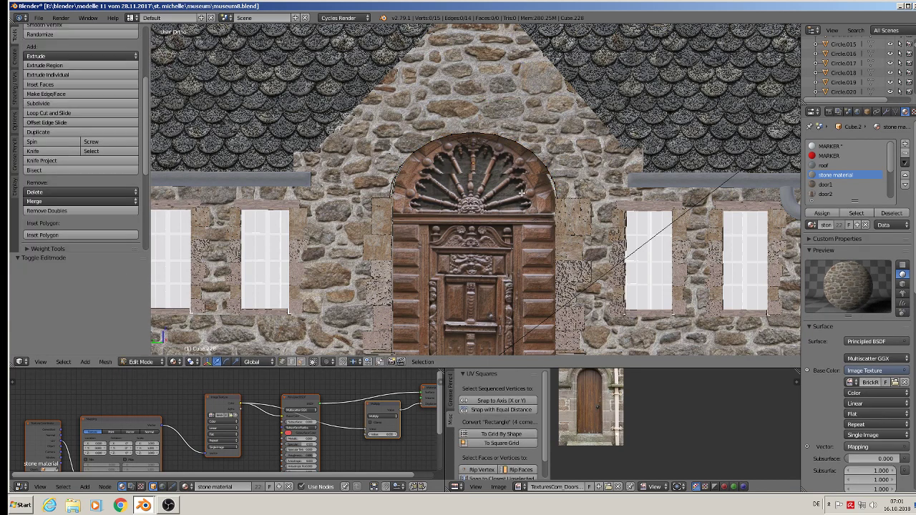
{"action": "key", "text": "a"}
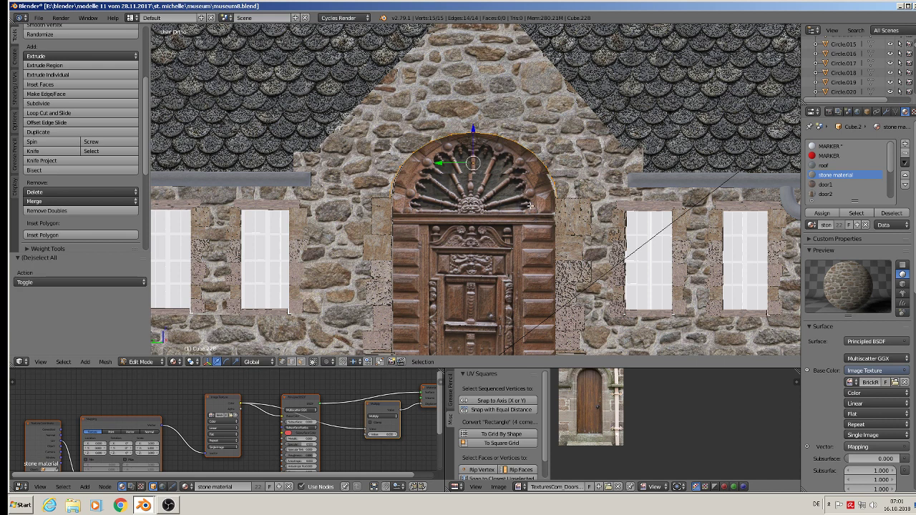
{"action": "key", "text": "e"}
{"action": "key", "text": "s"}
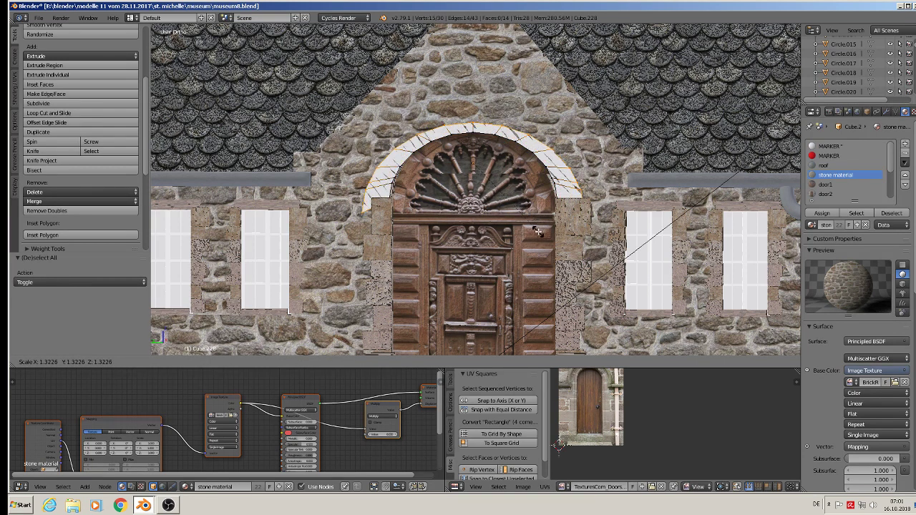
{"action": "left_click", "coordinate": [598, 229]}
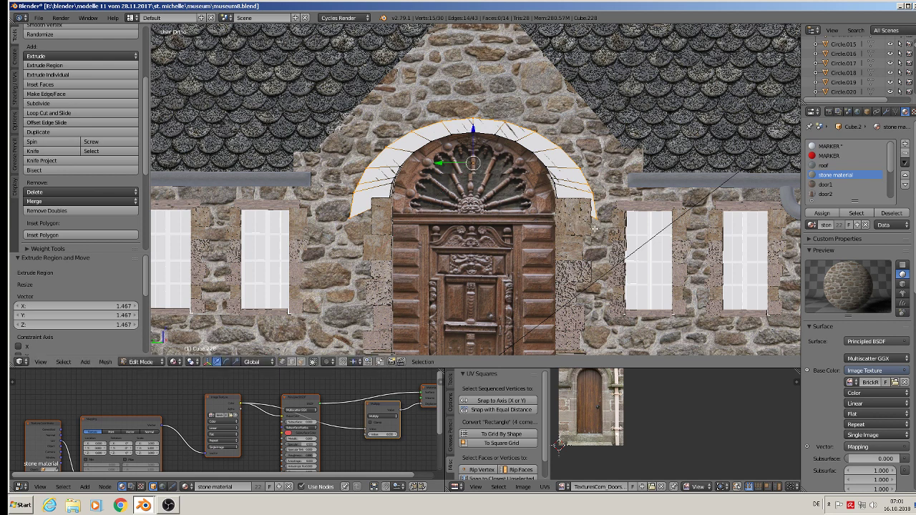
{"action": "key", "text": "s"}
{"action": "key", "text": "y"}
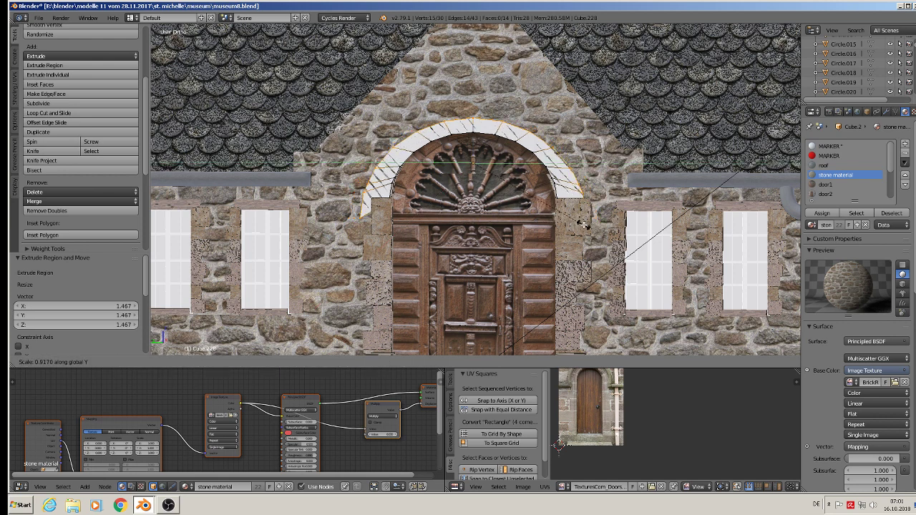
{"action": "left_click", "coordinate": [584, 225]}
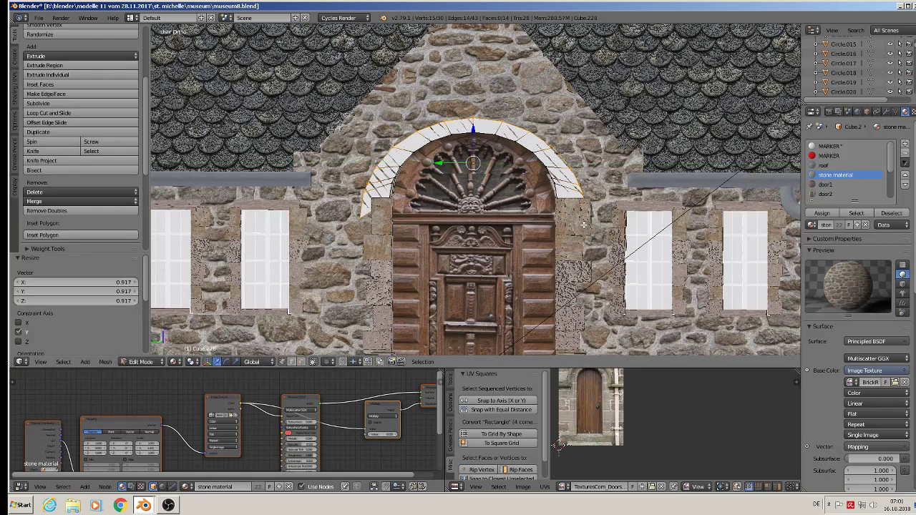
{"action": "scroll", "coordinate": [584, 224], "scroll_direction": "up", "scroll_amount": 5}
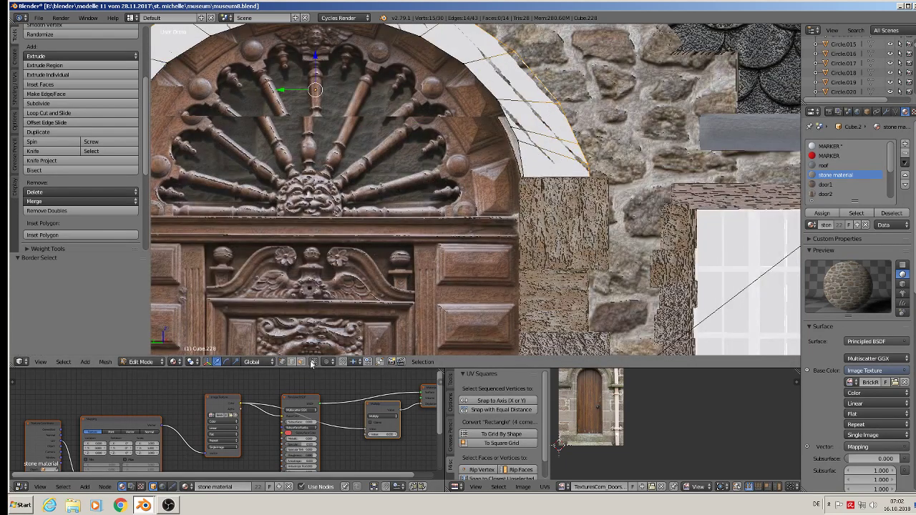
Move the arch band's right lower end onto the stone block corner
{"action": "right_click", "coordinate": [593, 165]}
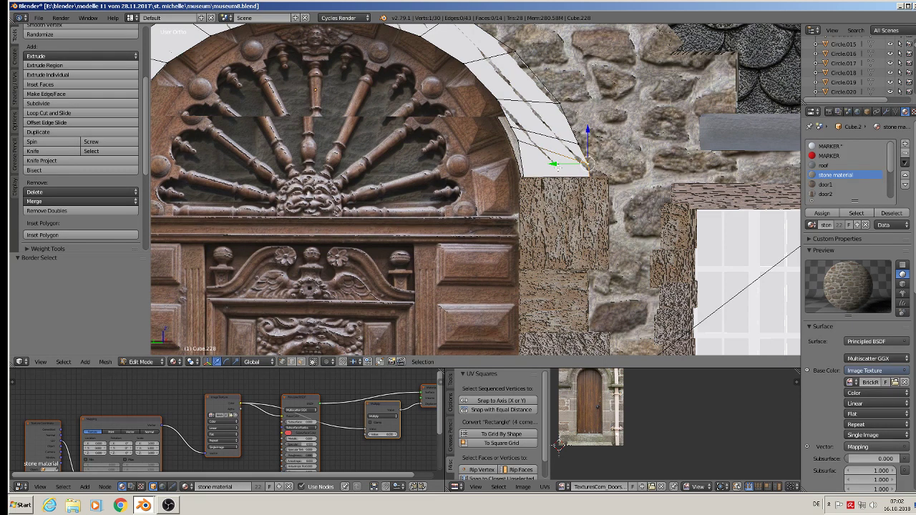
{"action": "left_click_drag", "start_coordinate": [555, 164], "coordinate": [551, 168]}
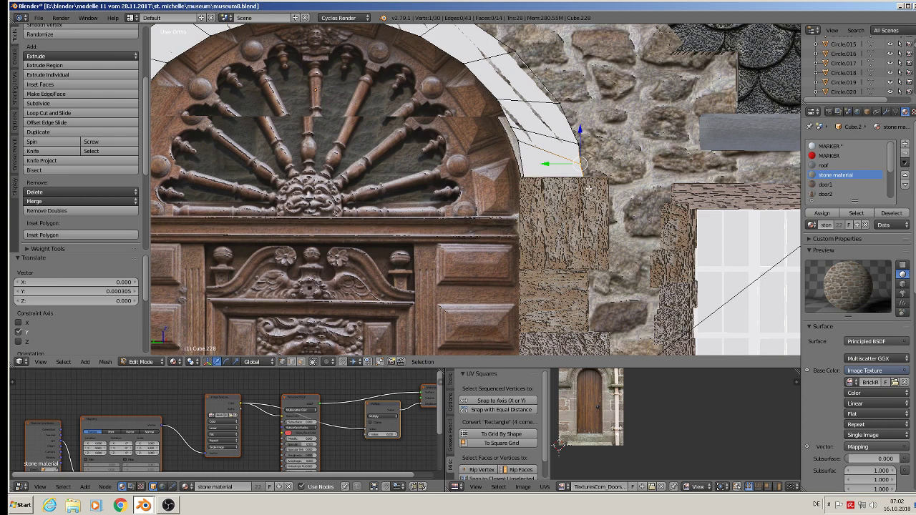
{"action": "key", "text": "Tab"}
{"action": "key", "text": "Tab"}
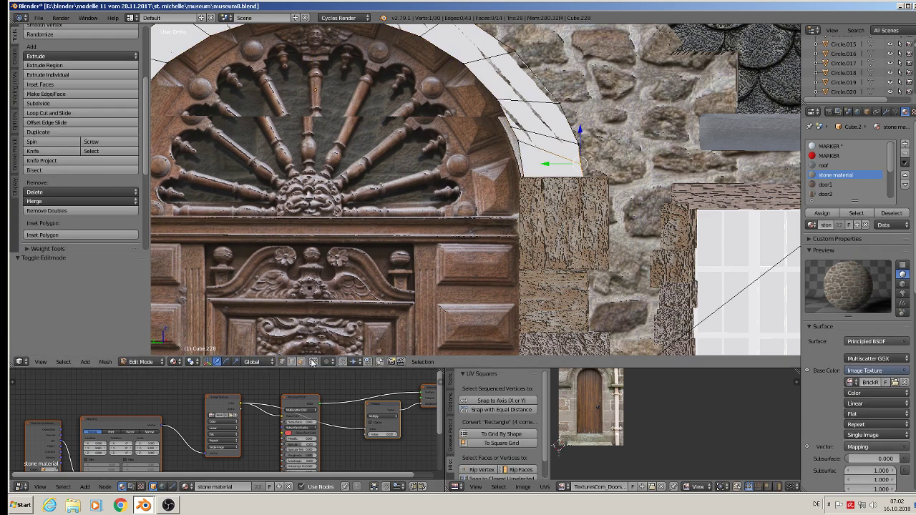
{"action": "right_click", "coordinate": [600, 232]}
{"action": "key", "text": "g"}
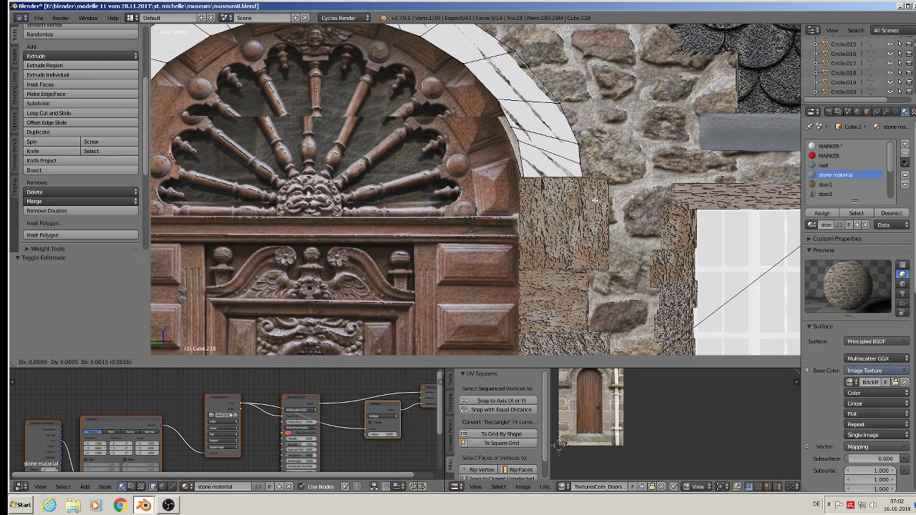
{"action": "left_click", "coordinate": [592, 197]}
{"action": "right_click", "coordinate": [582, 149]}
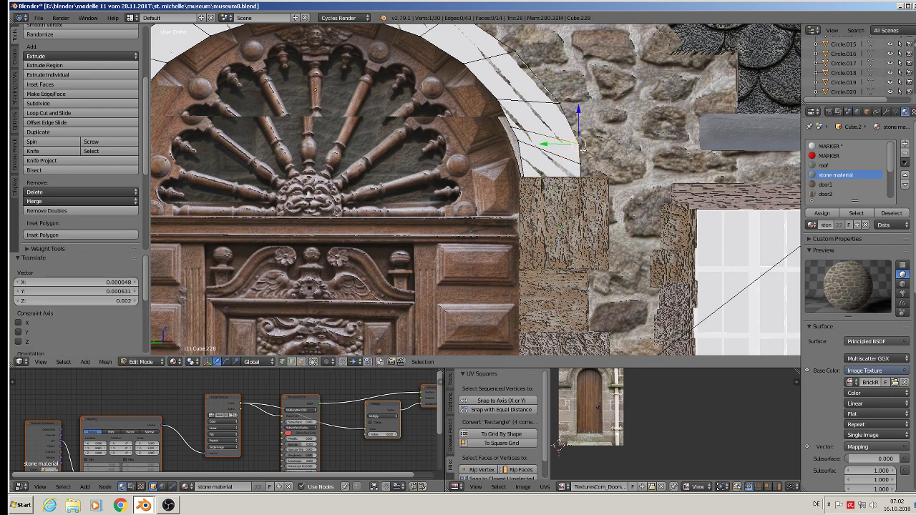
{"action": "key", "text": "g"}
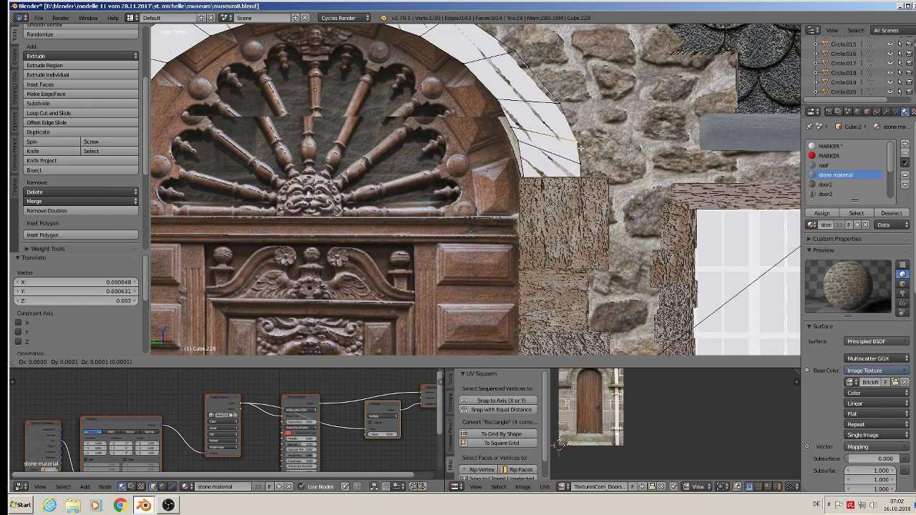
{"action": "left_click", "coordinate": [582, 149]}
Move the arch band's left lower end against the stone block on that side
{"action": "scroll", "coordinate": [576, 113], "scroll_direction": "down", "scroll_amount": 3}
{"action": "middle_click_drag", "start_coordinate": [573, 112], "coordinate": [637, 130], "text": "shift"}
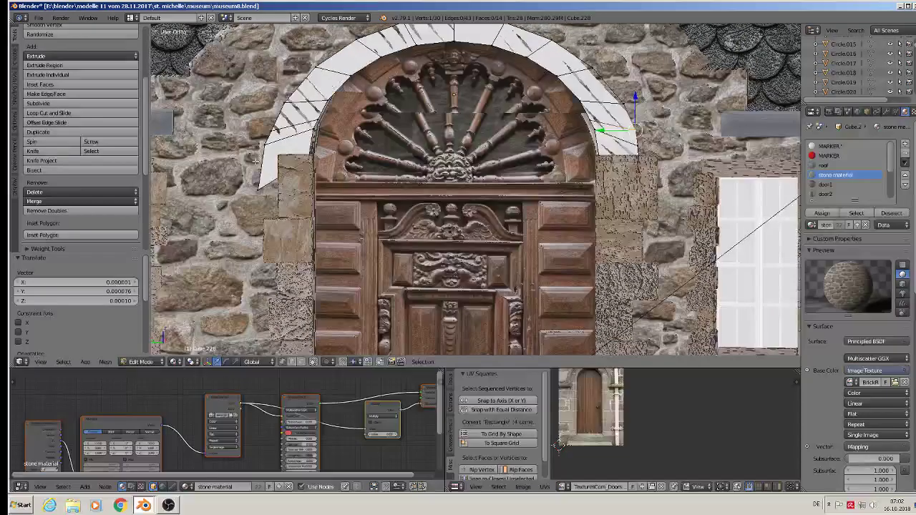
{"action": "right_click", "coordinate": [252, 193]}
{"action": "key", "text": "g"}
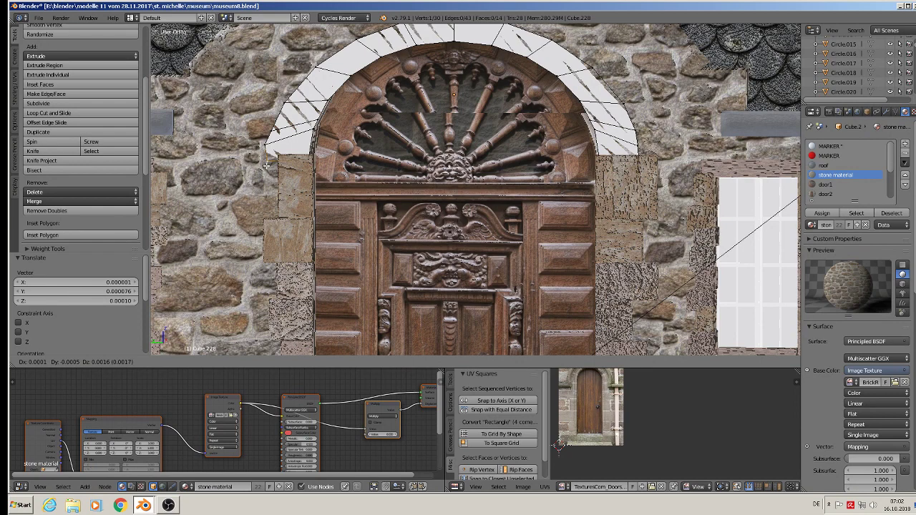
{"action": "left_click", "coordinate": [265, 161]}
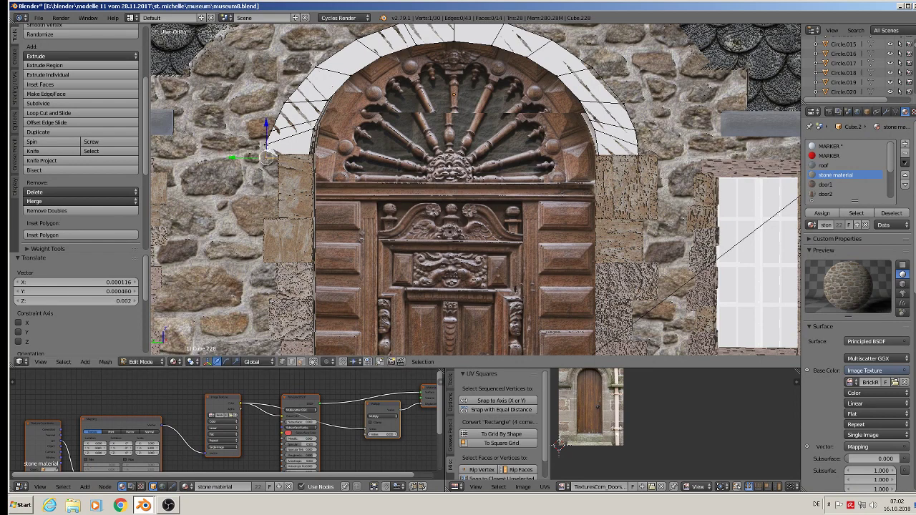
{"action": "key", "text": "g"}
{"action": "left_click", "coordinate": [267, 147]}
{"action": "scroll", "coordinate": [267, 147], "scroll_direction": "down", "scroll_amount": 2}
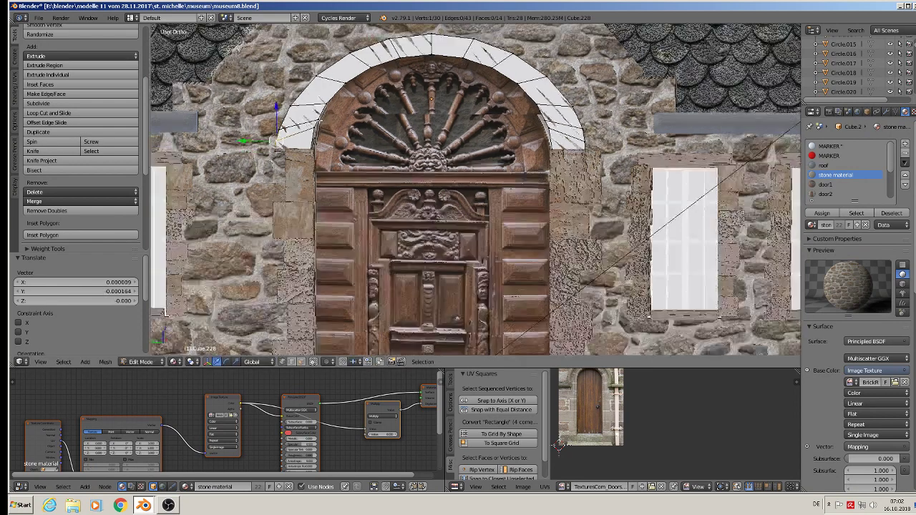
{"action": "scroll", "coordinate": [266, 147], "scroll_direction": "down", "scroll_amount": 2}
Shift the arch band slightly off the wall along X and extrude it for thickness
{"action": "key", "text": "a"}
{"action": "key", "text": "a"}
{"action": "middle_click_drag", "start_coordinate": [272, 229], "coordinate": [552, 251]}
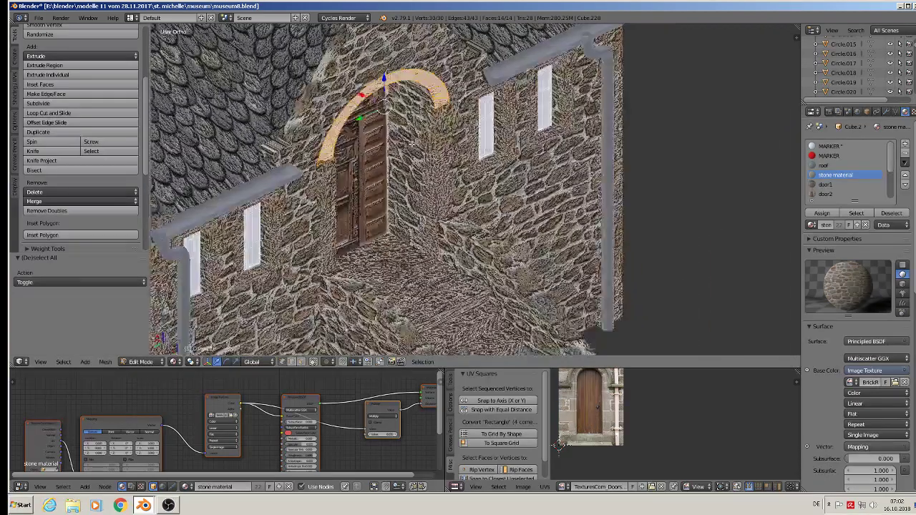
{"action": "key", "text": "g"}
{"action": "key", "text": "x"}
{"action": "key", "text": "Return"}
{"action": "key", "text": "e"}
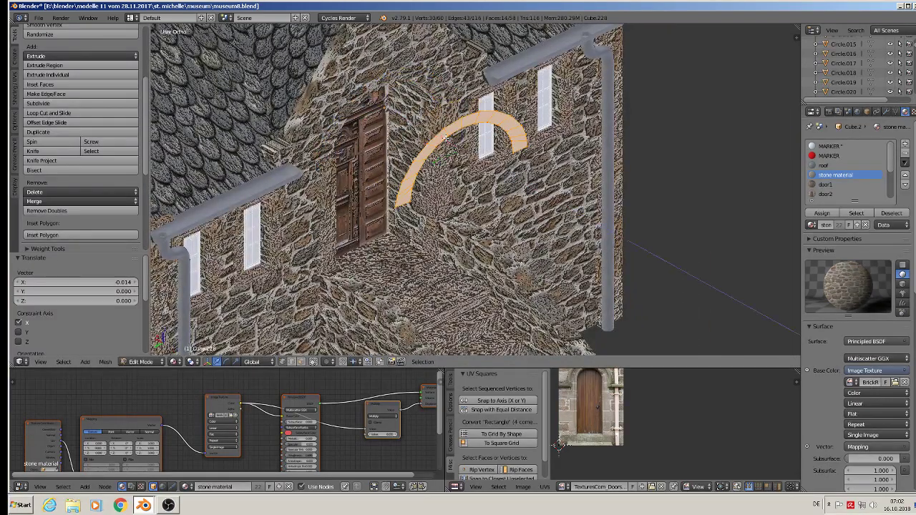
{"action": "left_click", "coordinate": [427, 130]}
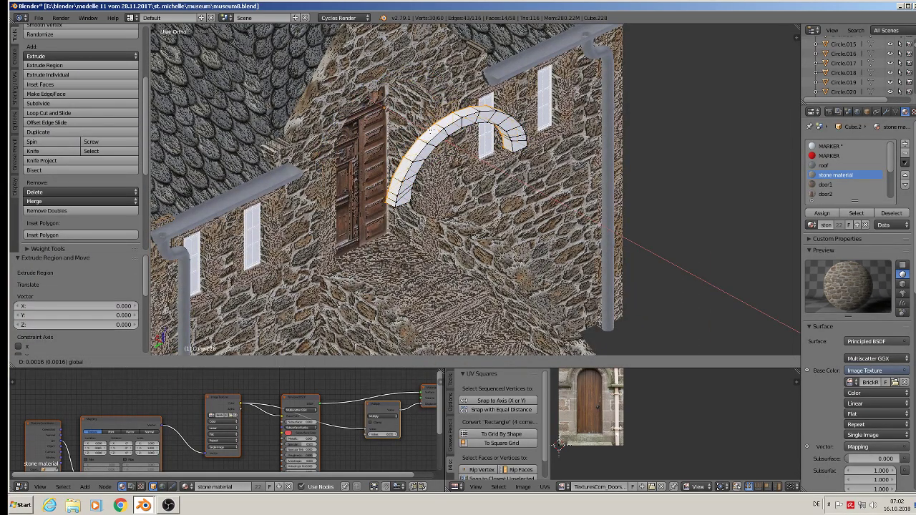
{"action": "key", "text": "KP_1"}
Project the arch's UVs from the front view and assign it the stone 4 material
{"action": "key", "text": "Tab"}
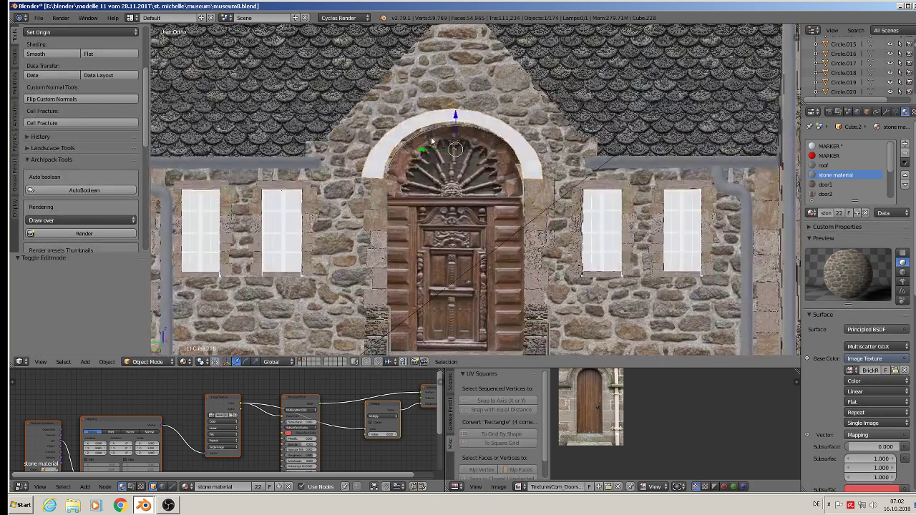
{"action": "key", "text": "Tab"}
{"action": "key", "text": "a"}
{"action": "key", "text": "a"}
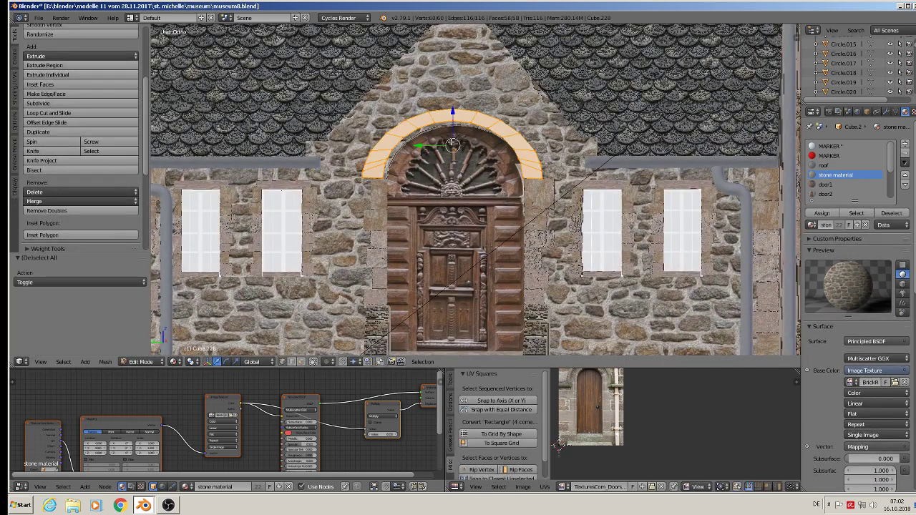
{"action": "key", "text": "u"}
{"action": "left_click", "coordinate": [453, 142]}
{"action": "scroll", "coordinate": [830, 190], "scroll_direction": "down", "scroll_amount": 3}
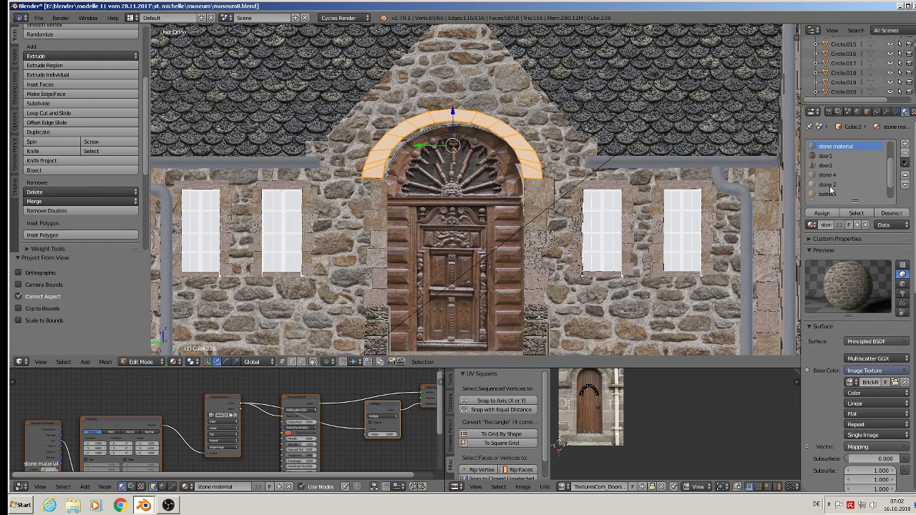
{"action": "left_click", "coordinate": [830, 185]}
{"action": "left_click", "coordinate": [828, 175]}
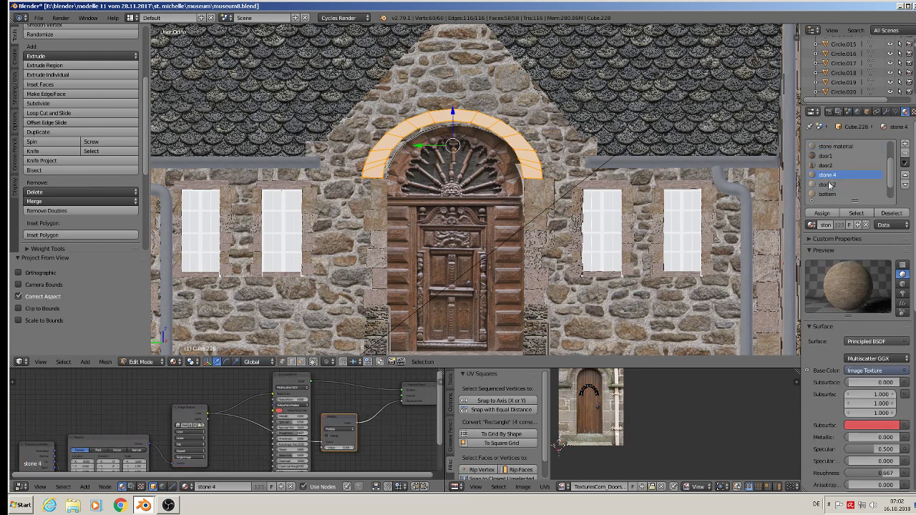
{"action": "left_click", "coordinate": [824, 214]}
Deselect the arch, exit Edit Mode and begin moving the selected object
{"action": "key", "text": "a"}
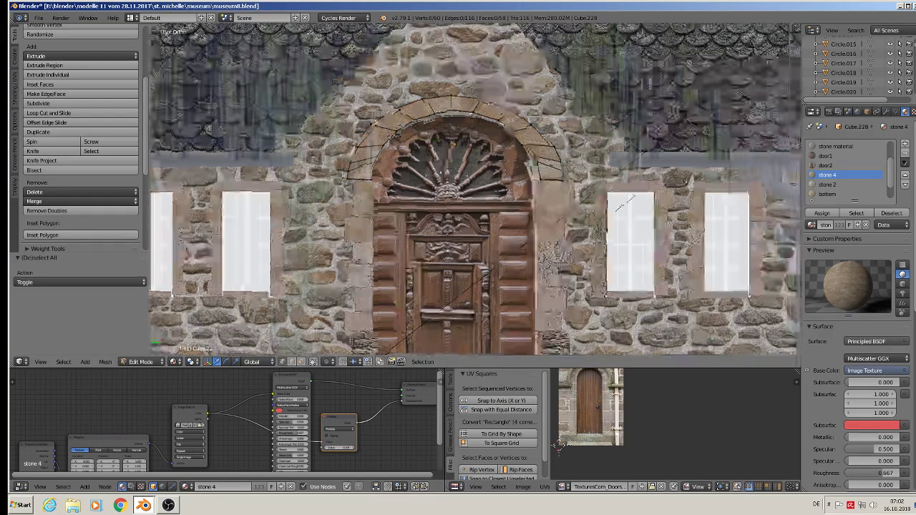
{"action": "key", "text": "a"}
{"action": "middle_click_drag", "start_coordinate": [459, 217], "coordinate": [501, 215]}
{"action": "key", "text": "Tab"}
{"action": "key", "text": "g"}
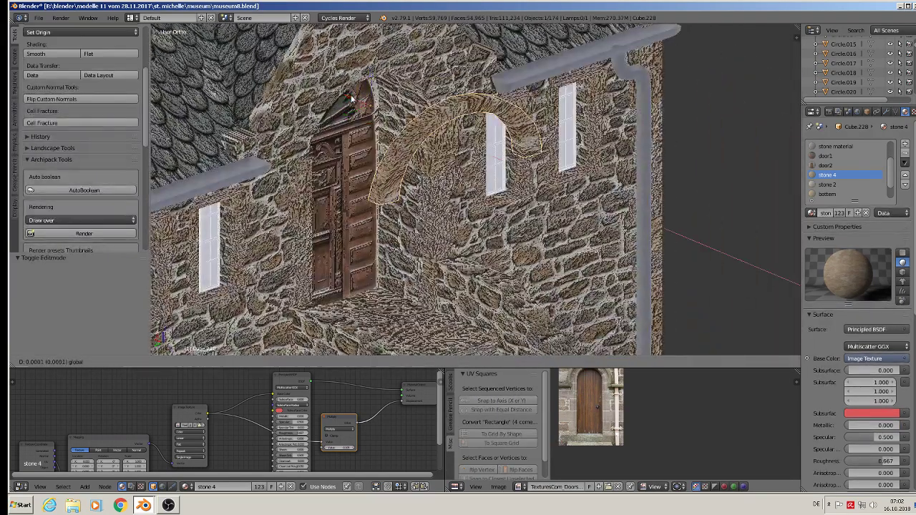
Finish the pending move, then select the top two blocks of the stone strip left of the door
{"action": "left_click", "coordinate": [268, 52]}
{"action": "middle_click_drag", "start_coordinate": [267, 51], "coordinate": [243, 94]}
{"action": "scroll", "coordinate": [227, 133], "scroll_direction": "up", "scroll_amount": 6}
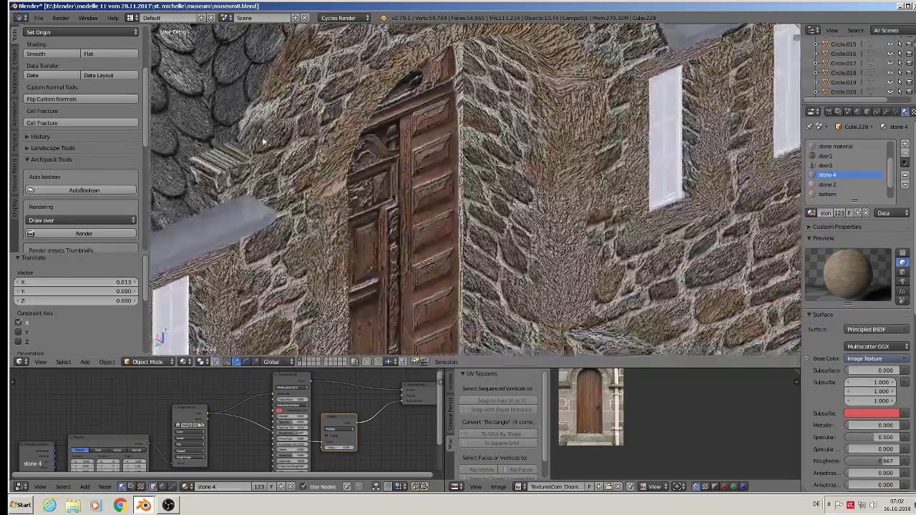
{"action": "scroll", "coordinate": [227, 133], "scroll_direction": "down", "scroll_amount": 2}
{"action": "scroll", "coordinate": [227, 134], "scroll_direction": "down", "scroll_amount": 3}
{"action": "right_click", "coordinate": [262, 322]}
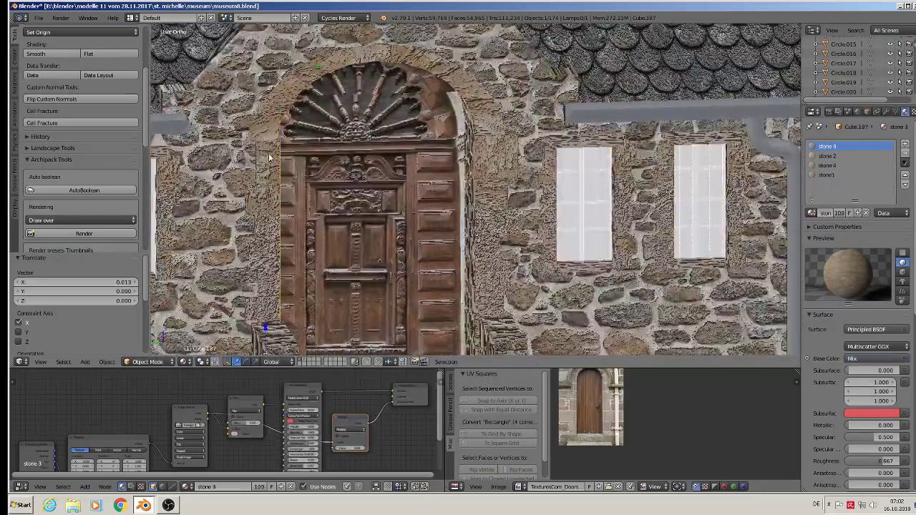
{"action": "key", "text": "Tab"}
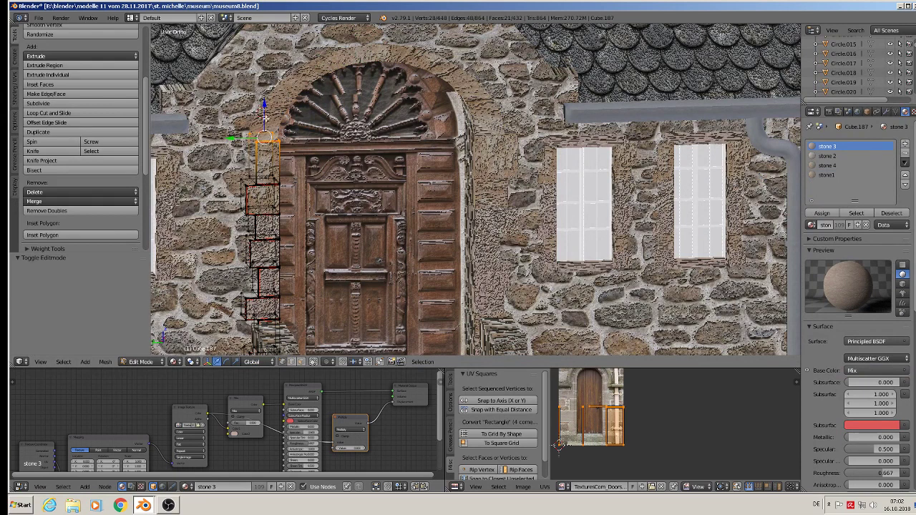
{"action": "key", "text": "a"}
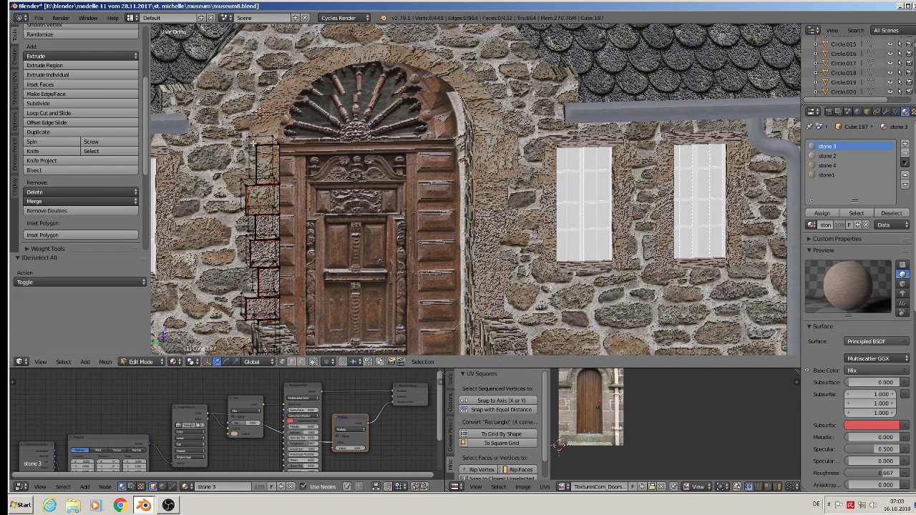
{"action": "right_click", "coordinate": [252, 138]}
{"action": "right_click", "coordinate": [254, 178], "text": "shift"}
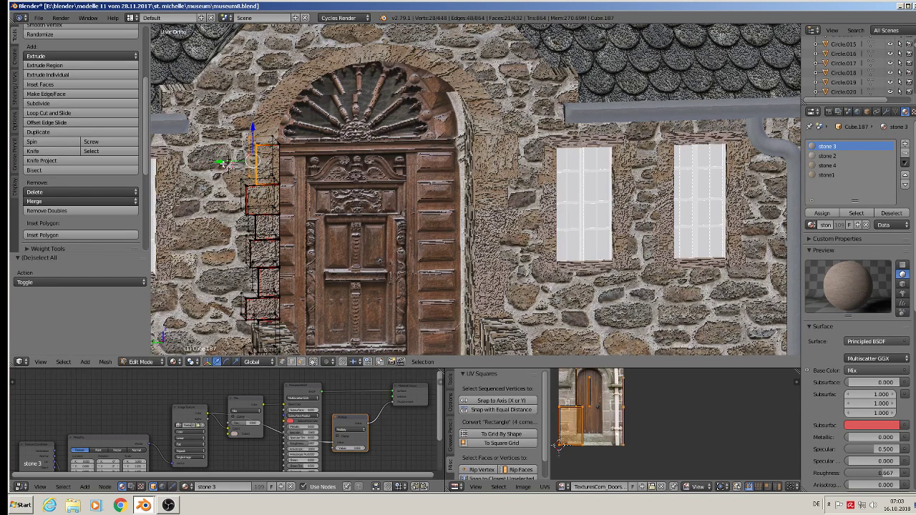
Shift those two blocks slightly along Y in depth and leave Edit Mode
{"action": "key", "text": "g"}
{"action": "key", "text": "y"}
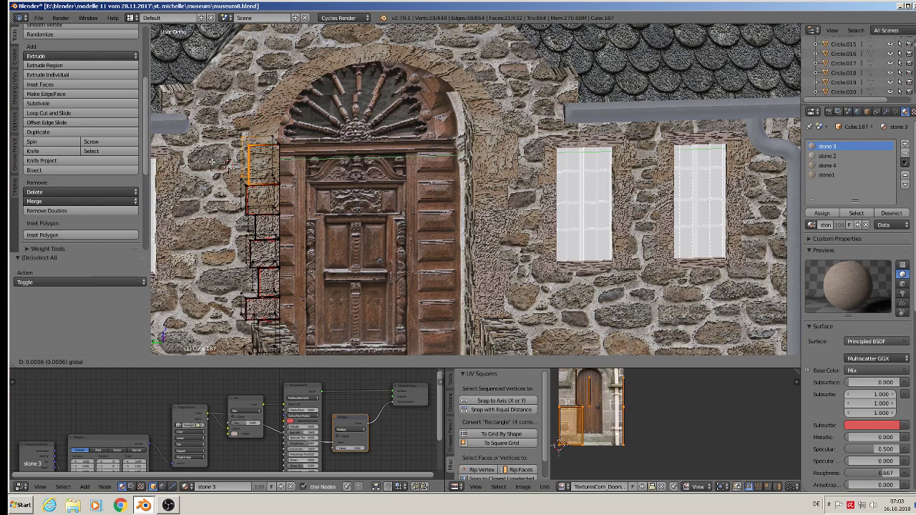
{"action": "left_click", "coordinate": [212, 162]}
{"action": "middle_click_drag", "start_coordinate": [212, 162], "coordinate": [223, 161]}
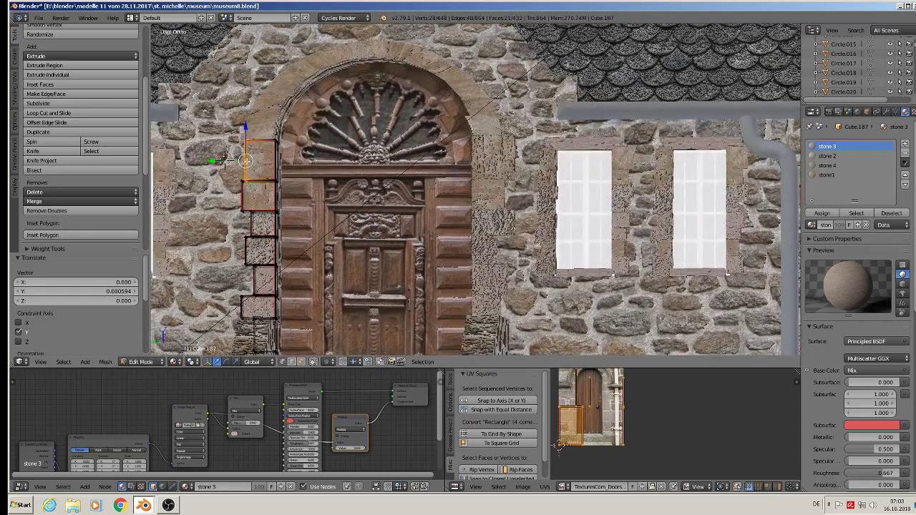
{"action": "key", "text": "g"}
{"action": "key", "text": "y"}
{"action": "left_click", "coordinate": [217, 159]}
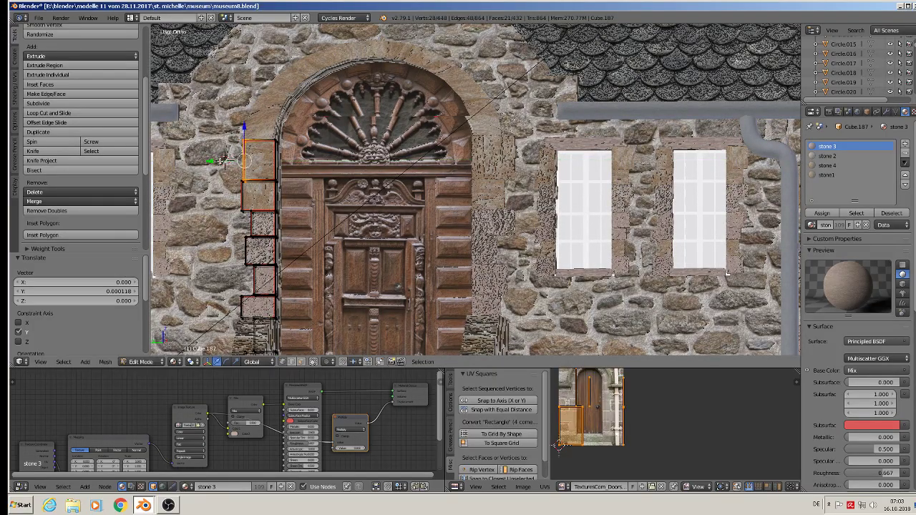
{"action": "key", "text": "Tab"}
{"action": "scroll", "coordinate": [445, 154], "scroll_direction": "down", "scroll_amount": 2}
{"action": "scroll", "coordinate": [445, 153], "scroll_direction": "down", "scroll_amount": 2}
{"action": "middle_click_drag", "start_coordinate": [444, 153], "coordinate": [428, 141]}
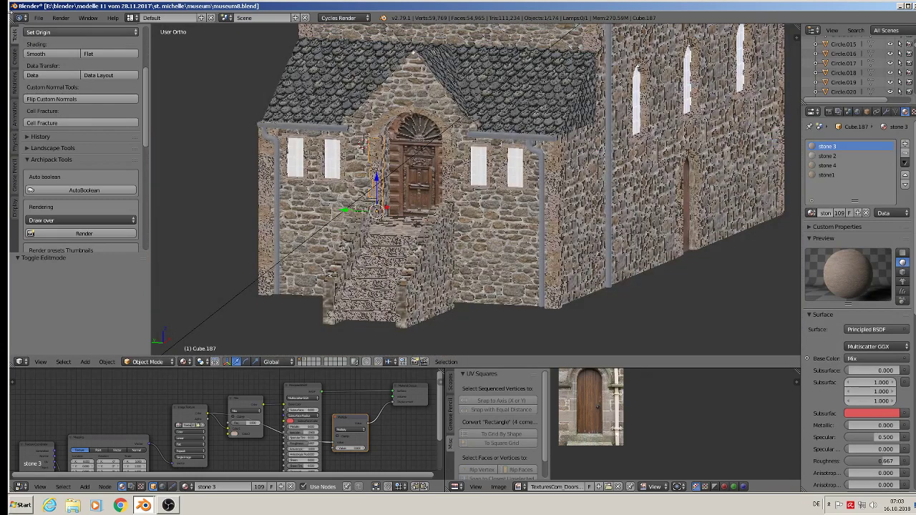
Save the museum file and zoom out until the scene camera is in view
{"action": "left_click", "coordinate": [38, 18]}
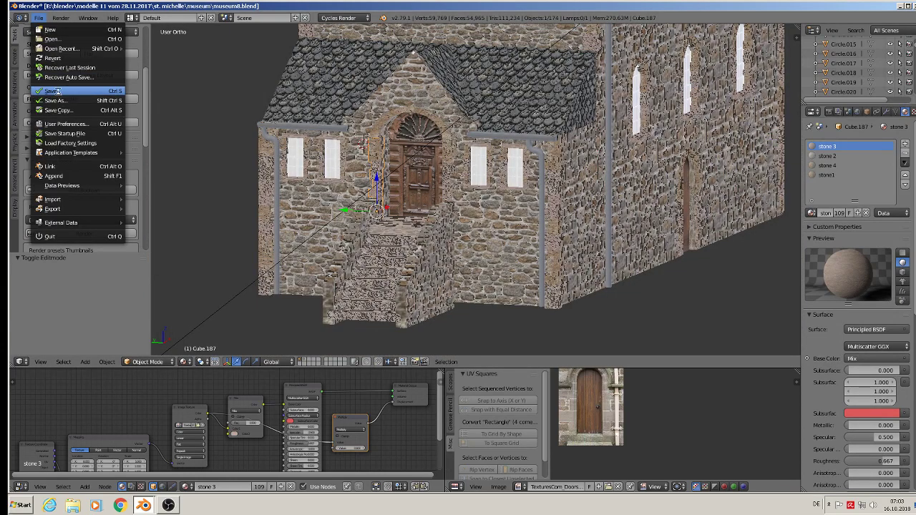
{"action": "left_click", "coordinate": [56, 91]}
{"action": "middle_click_drag", "start_coordinate": [430, 215], "coordinate": [527, 237]}
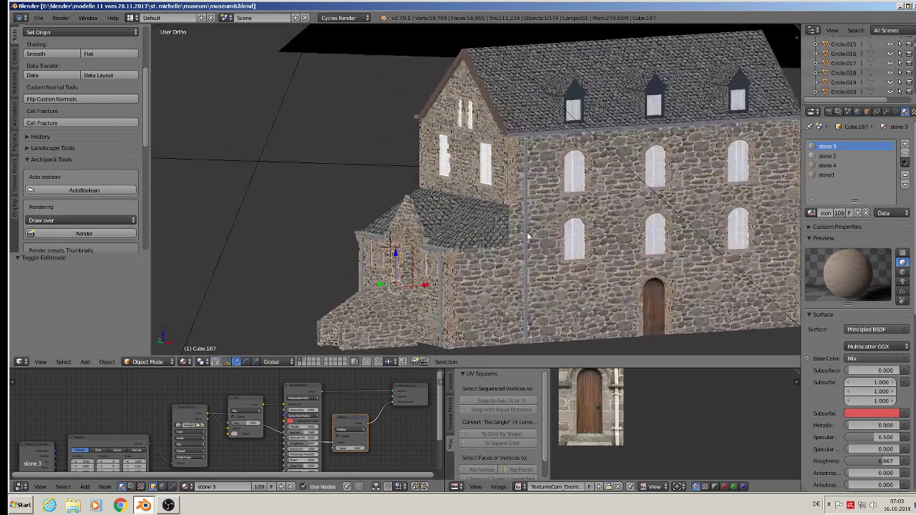
{"action": "scroll", "coordinate": [544, 226], "scroll_direction": "down", "scroll_amount": 3}
{"action": "scroll", "coordinate": [565, 226], "scroll_direction": "down", "scroll_amount": 3}
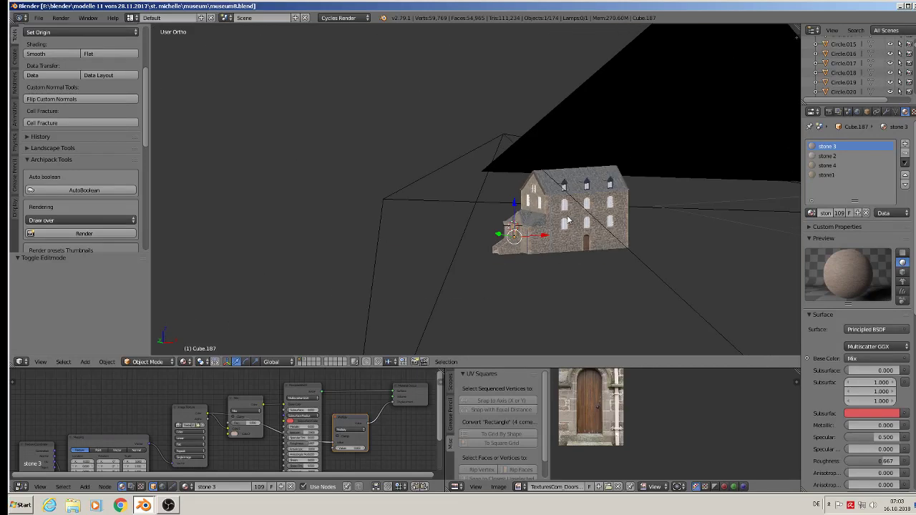
{"action": "scroll", "coordinate": [569, 223], "scroll_direction": "down", "scroll_amount": 2}
{"action": "scroll", "coordinate": [631, 216], "scroll_direction": "down", "scroll_amount": 2}
{"action": "mouse_move", "coordinate": [637, 222]}
{"action": "middle_mouse_down", "text": "shift"}
{"action": "mouse_move", "coordinate": [549, 143]}
{"action": "mouse_move", "coordinate": [451, 191]}
{"action": "middle_mouse_up", "text": "shift"}
{"action": "scroll", "coordinate": [705, 246], "scroll_direction": "up", "scroll_amount": 1}
Drag the camera far right along X, then box-select the whole museum building
{"action": "right_click", "coordinate": [451, 191]}
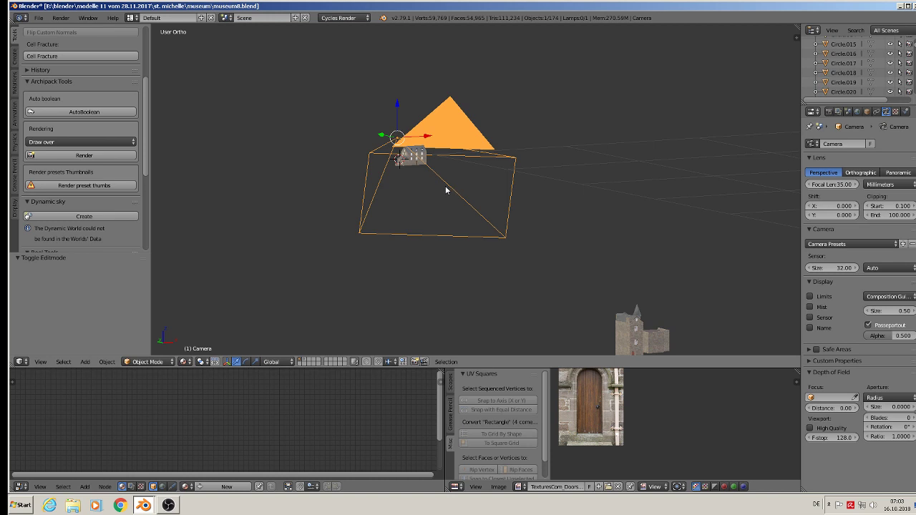
{"action": "left_click_drag", "start_coordinate": [421, 133], "coordinate": [634, 168]}
{"action": "key", "text": "a"}
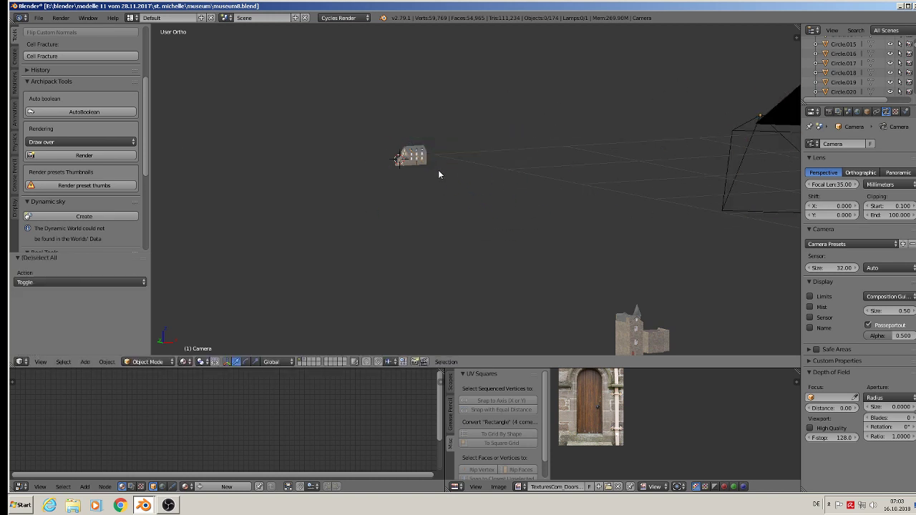
{"action": "key", "text": "b"}
{"action": "left_click_drag", "start_coordinate": [452, 193], "coordinate": [370, 139]}
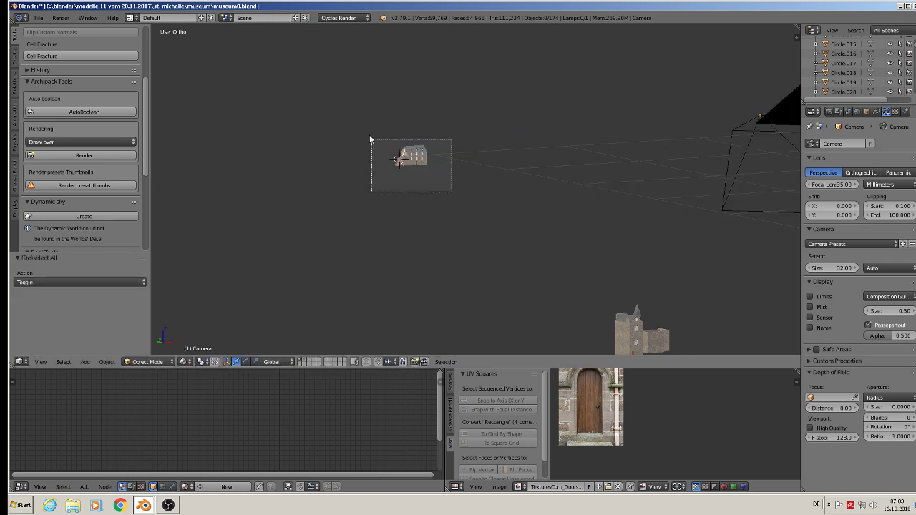
{"action": "mouse_move", "coordinate": [385, 134]}
{"action": "middle_mouse_down"}
{"action": "mouse_move", "coordinate": [466, 233]}
{"action": "mouse_move", "coordinate": [477, 272]}
{"action": "mouse_move", "coordinate": [370, 213]}
{"action": "middle_mouse_up"}
Slide the museum along Y, then adjust its height and sideways position
{"action": "left_click_drag", "start_coordinate": [401, 193], "coordinate": [551, 219]}
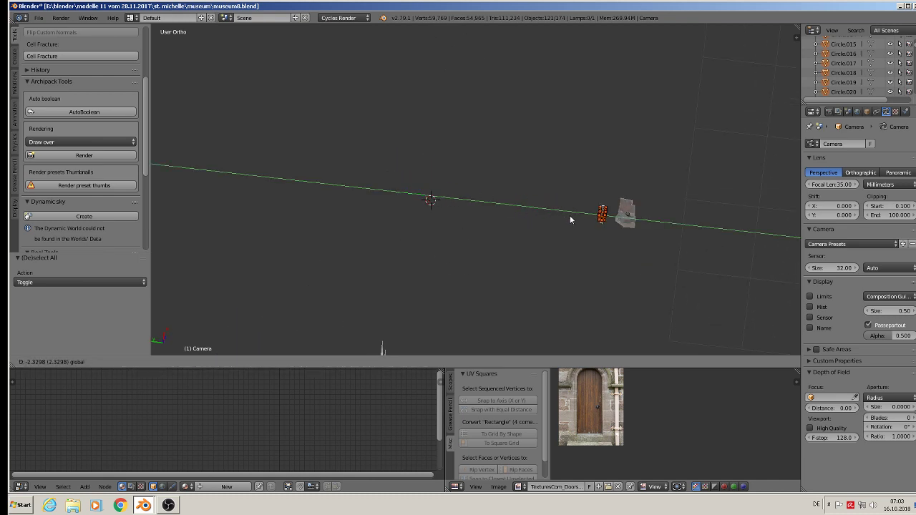
{"action": "left_click", "coordinate": [570, 216]}
{"action": "middle_click_drag", "start_coordinate": [584, 227], "coordinate": [482, 156]}
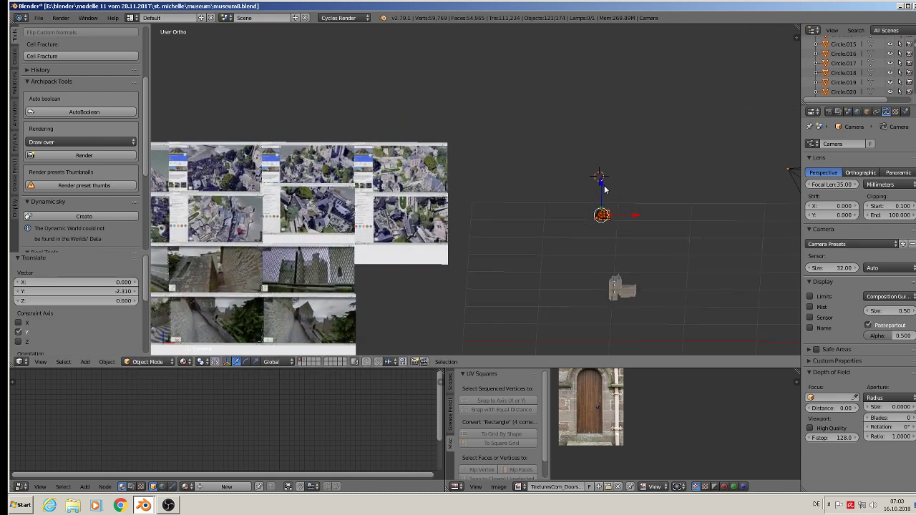
{"action": "key", "text": "g"}
{"action": "key", "text": "z"}
{"action": "left_click", "coordinate": [617, 253]}
{"action": "mouse_move", "coordinate": [632, 228]}
{"action": "middle_mouse_down"}
{"action": "mouse_move", "coordinate": [644, 234]}
{"action": "mouse_move", "coordinate": [663, 305]}
{"action": "mouse_move", "coordinate": [695, 336]}
{"action": "mouse_move", "coordinate": [608, 248]}
{"action": "middle_mouse_up"}
{"action": "left_click", "coordinate": [648, 285]}
{"action": "left_click_drag", "start_coordinate": [571, 230], "coordinate": [576, 219]}
Scale the museum up to enlarge it
{"action": "key", "text": "s"}
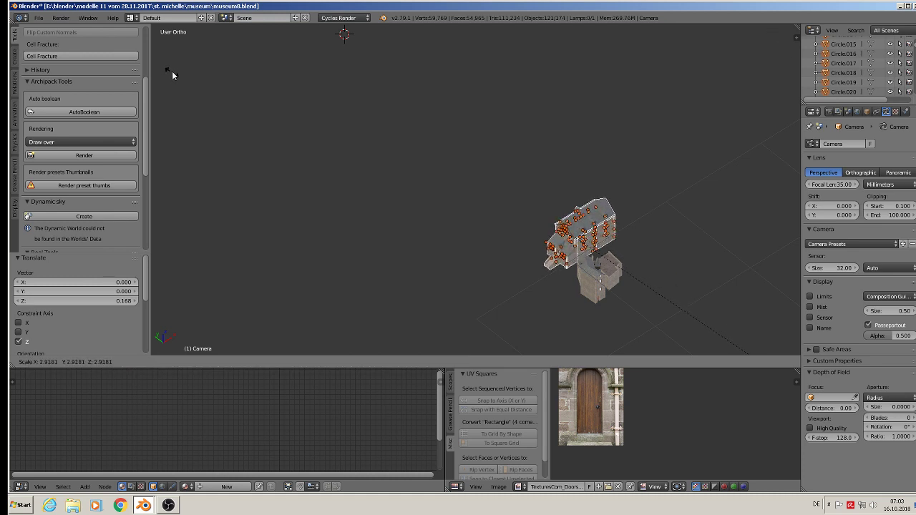
{"action": "left_click", "coordinate": [794, 52]}
{"action": "middle_click_drag", "start_coordinate": [727, 129], "coordinate": [660, 96]}
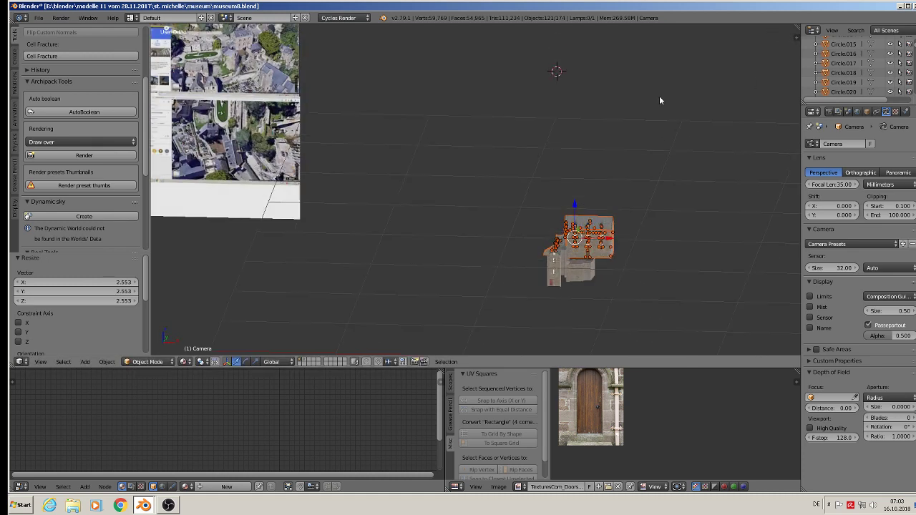
{"action": "scroll", "coordinate": [590, 169], "scroll_direction": "up", "scroll_amount": 3}
{"action": "scroll", "coordinate": [670, 215], "scroll_direction": "up", "scroll_amount": 2}
{"action": "middle_click_drag", "start_coordinate": [670, 220], "coordinate": [482, 341]}
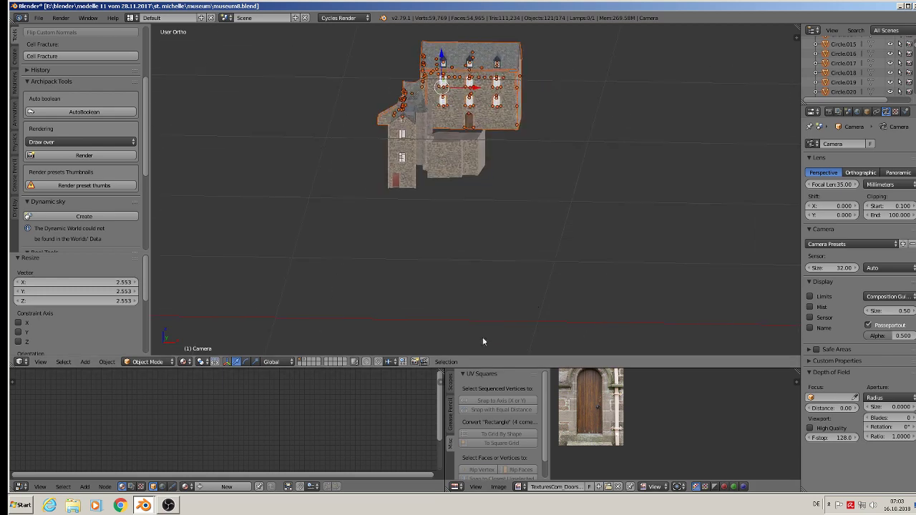
Shift the museum left along X twice and shrink it slightly
{"action": "key", "text": "g"}
{"action": "key", "text": "x"}
{"action": "left_click", "coordinate": [494, 90]}
{"action": "mouse_move", "coordinate": [494, 90]}
{"action": "middle_mouse_down"}
{"action": "mouse_move", "coordinate": [503, 102]}
{"action": "mouse_move", "coordinate": [505, 71]}
{"action": "middle_mouse_up"}
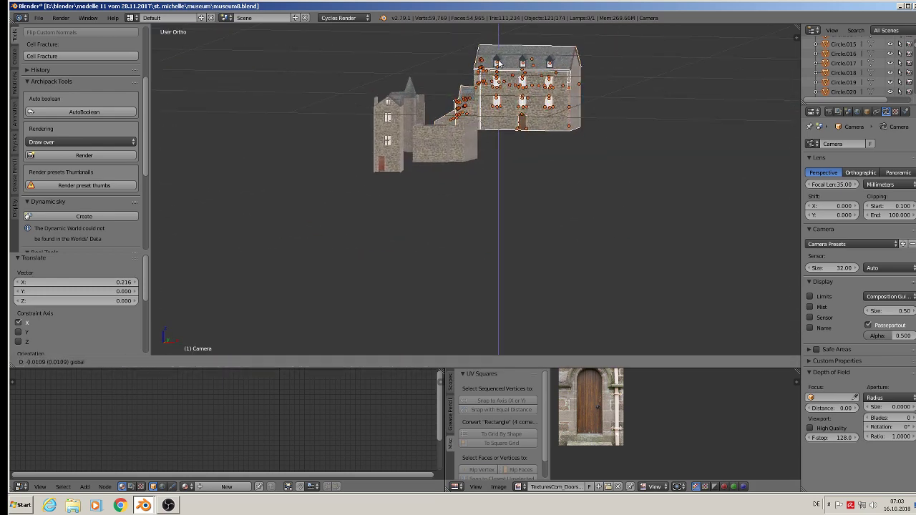
{"action": "key", "text": "g"}
{"action": "key", "text": "x"}
{"action": "left_click", "coordinate": [633, 154]}
{"action": "key", "text": "s"}
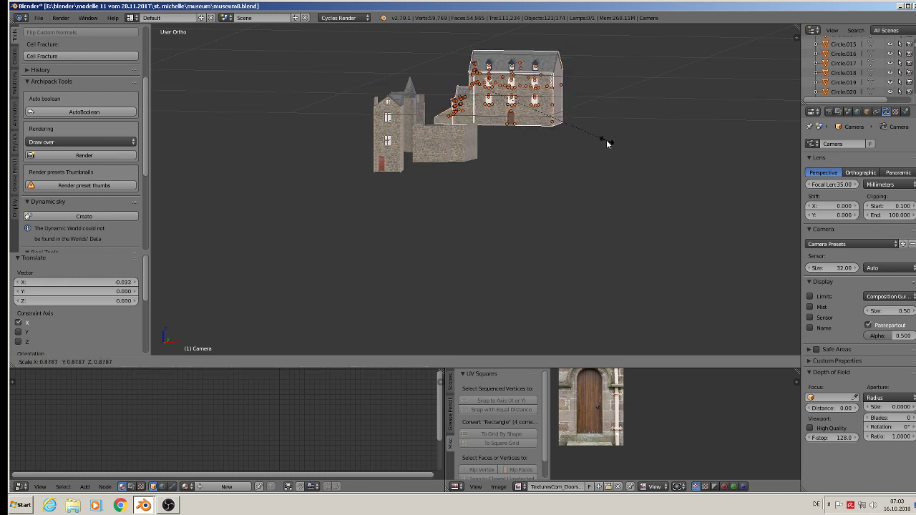
{"action": "left_click", "coordinate": [605, 144]}
Nudge the museum vertically, slide it along Y against the other house, and deselect everything
{"action": "key", "text": "g"}
{"action": "key", "text": "z"}
{"action": "left_click", "coordinate": [489, 64]}
{"action": "mouse_move", "coordinate": [494, 71]}
{"action": "middle_mouse_down"}
{"action": "mouse_move", "coordinate": [607, 207]}
{"action": "mouse_move", "coordinate": [705, 211]}
{"action": "mouse_move", "coordinate": [710, 198]}
{"action": "mouse_move", "coordinate": [716, 212]}
{"action": "middle_mouse_up"}
{"action": "key", "text": "g"}
{"action": "key", "text": "y"}
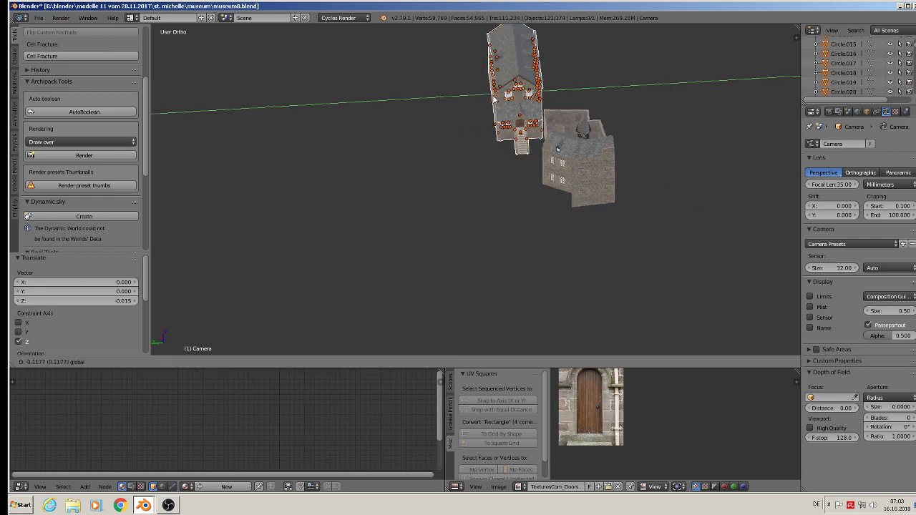
{"action": "left_click", "coordinate": [499, 101]}
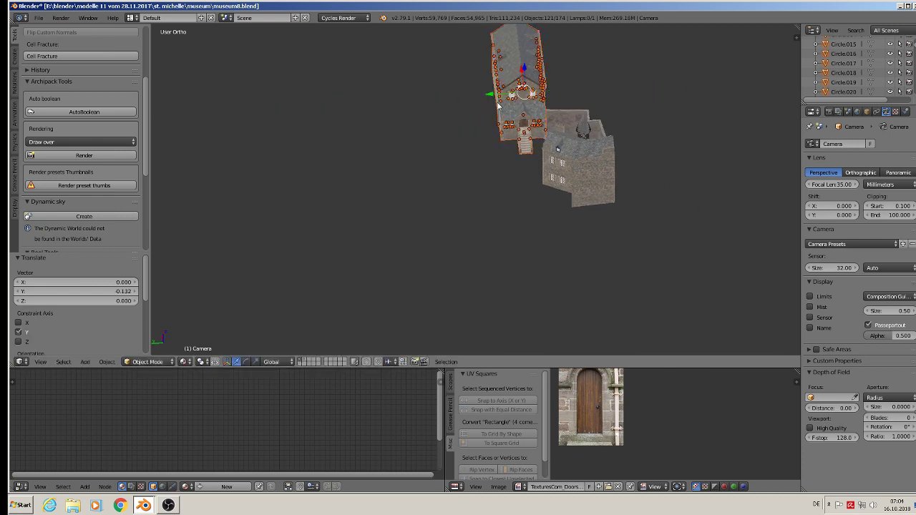
{"action": "key", "text": "a"}
{"action": "mouse_move", "coordinate": [629, 176]}
{"action": "middle_mouse_down"}
{"action": "mouse_move", "coordinate": [497, 135]}
{"action": "mouse_move", "coordinate": [587, 147]}
{"action": "mouse_move", "coordinate": [511, 137]}
{"action": "mouse_move", "coordinate": [518, 236]}
{"action": "mouse_move", "coordinate": [434, 249]}
{"action": "mouse_move", "coordinate": [475, 249]}
{"action": "mouse_move", "coordinate": [476, 229]}
{"action": "mouse_move", "coordinate": [441, 206]}
{"action": "mouse_move", "coordinate": [473, 286]}
{"action": "middle_mouse_up"}
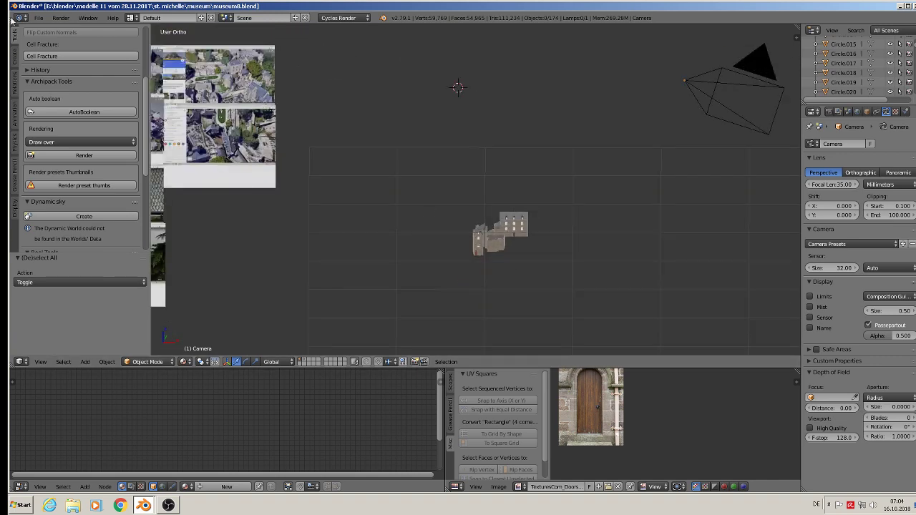
Save the scene with File > Save and tilt the view away from top-down
{"action": "left_click", "coordinate": [40, 18]}
{"action": "left_click", "coordinate": [61, 91]}
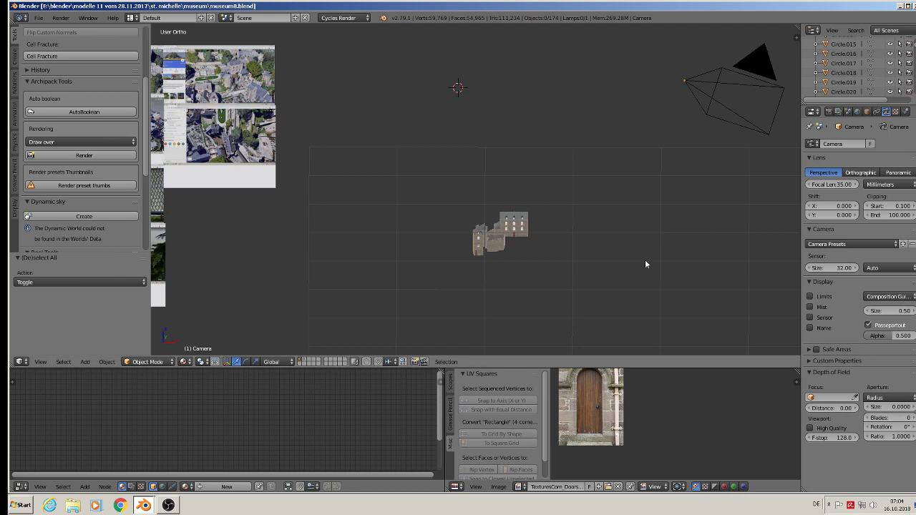
{"action": "middle_click_drag", "start_coordinate": [482, 255], "coordinate": [526, 243]}
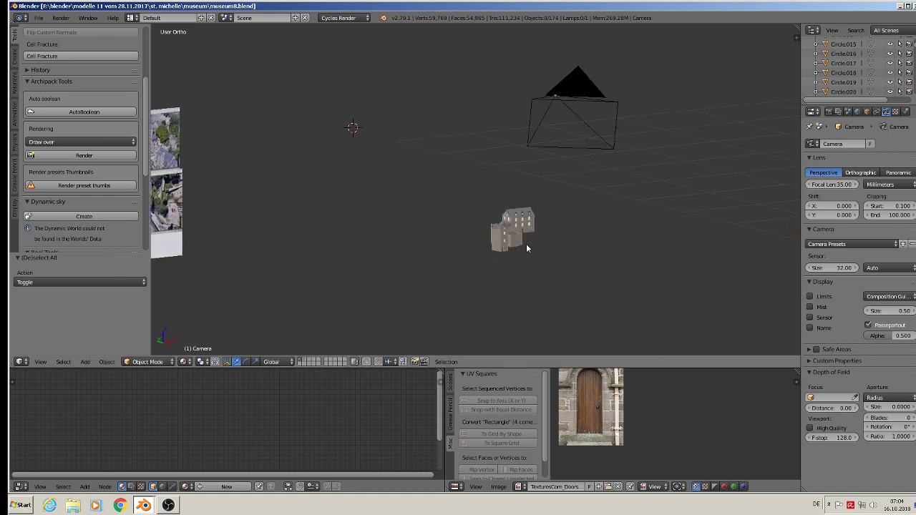